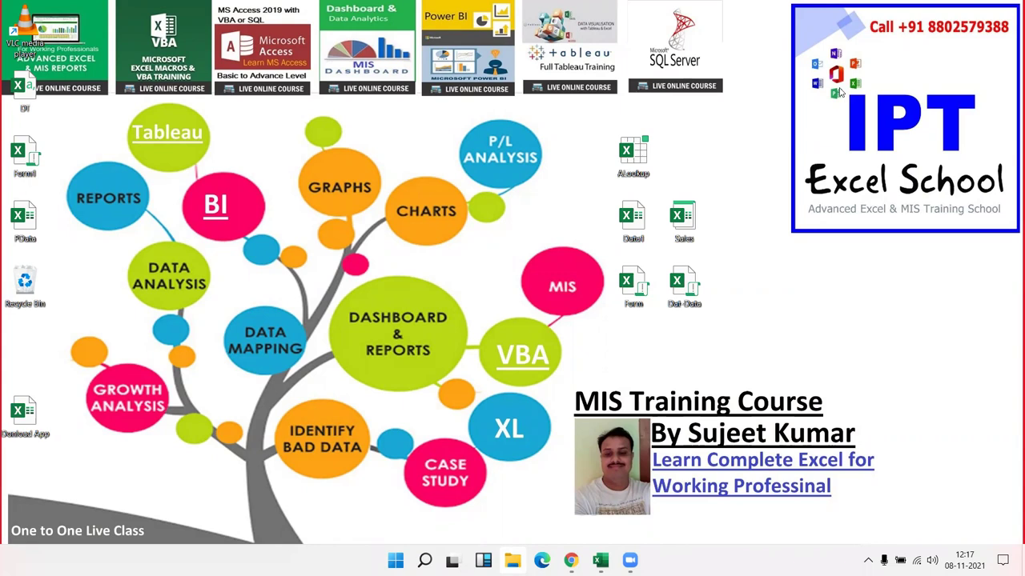
Step: Switch to the Chrome window showing Microsoft's custom number format article
key("alt+Tab")
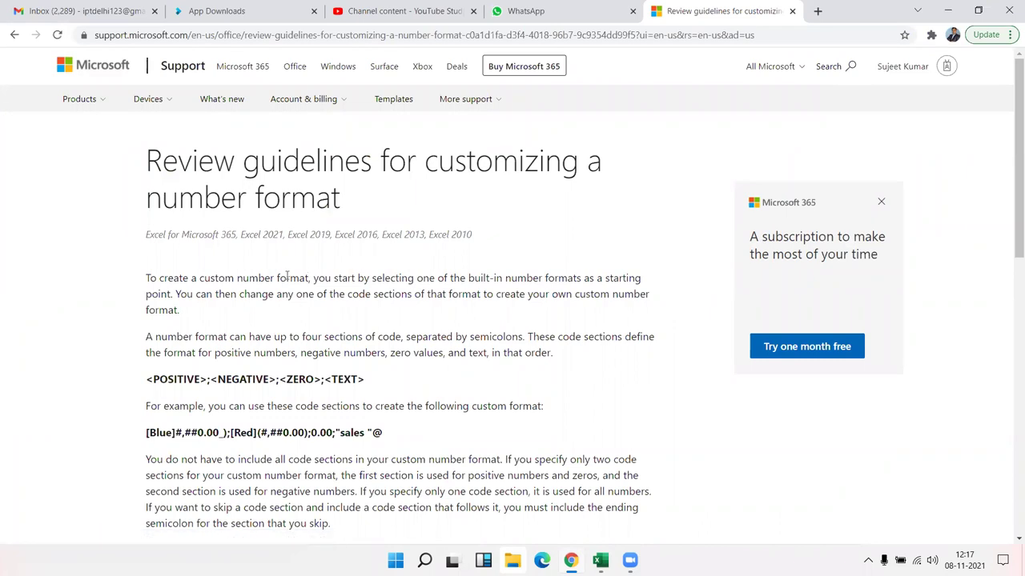
Step: Expand and read the guidelines on text and spacing, and on decimal places and conditions
scroll(296, 276, "down", 4)
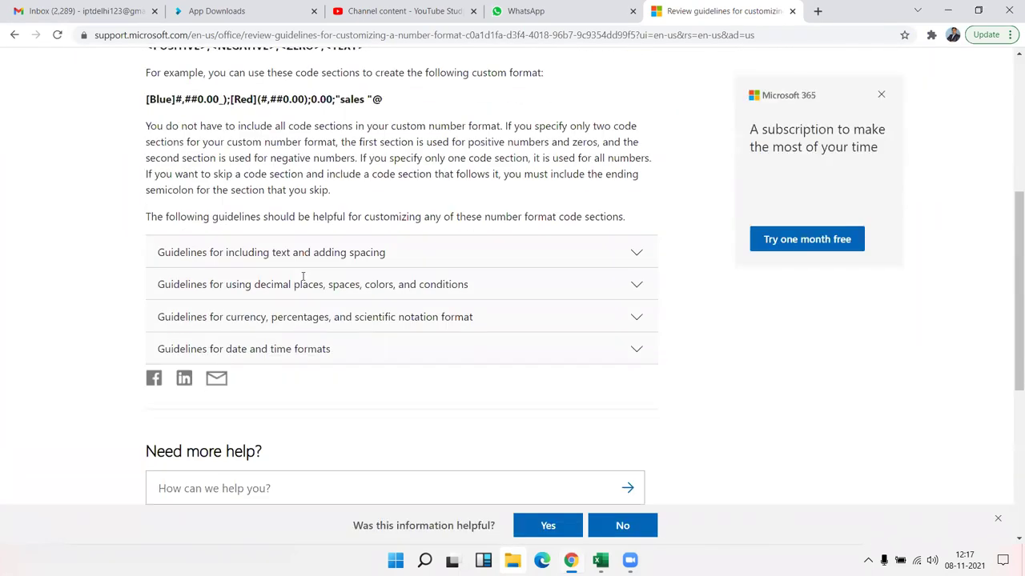
left_click(629, 252)
scroll(613, 252, "down", 6)
scroll(612, 254, "down", 6)
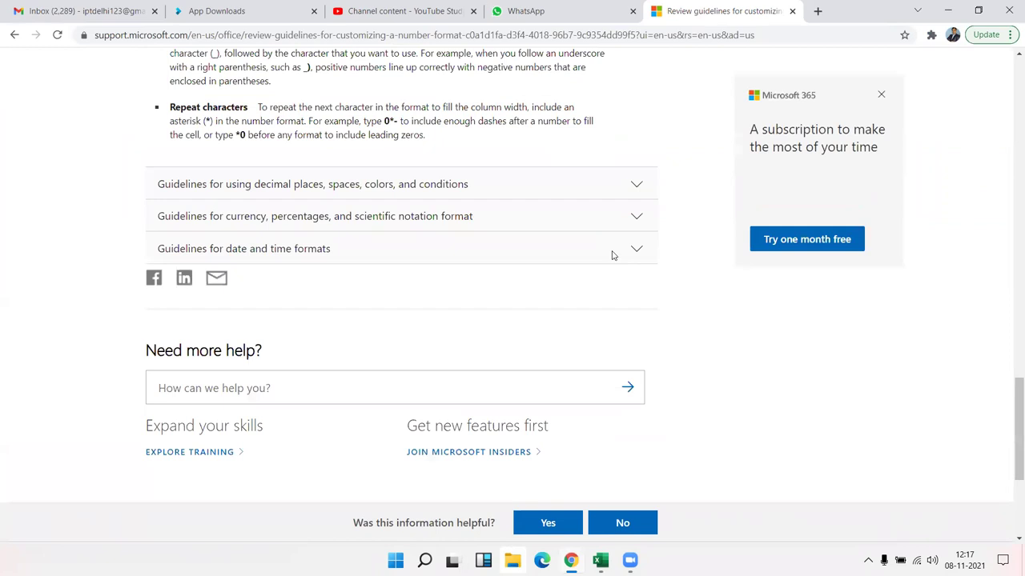
scroll(621, 240, "down", 3)
scroll(614, 242, "up", 4)
left_click(613, 255)
scroll(610, 255, "down", 5)
scroll(610, 254, "down", 2)
scroll(609, 261, "down", 5)
scroll(609, 261, "down", 5)
scroll(605, 240, "up", 1)
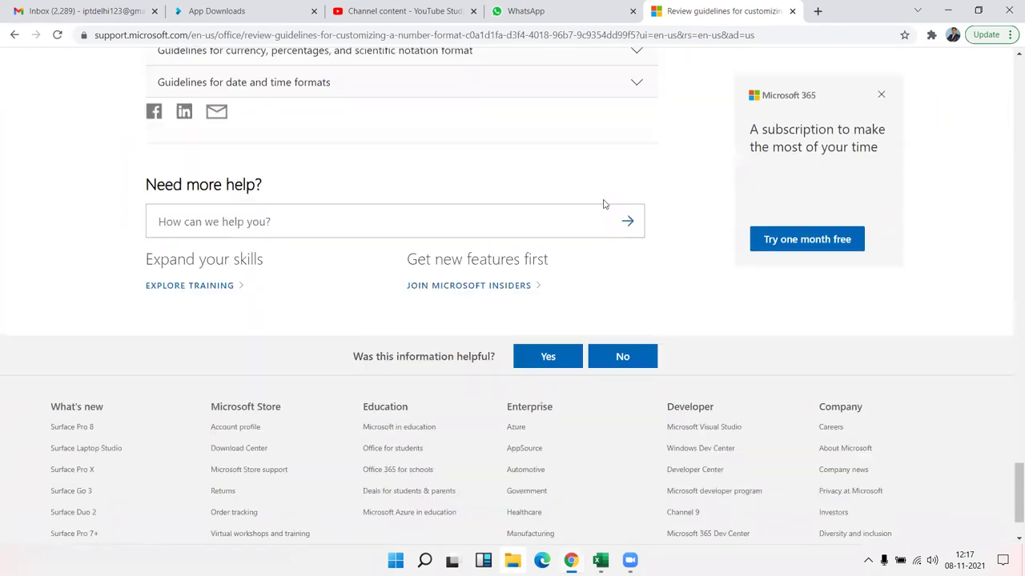
scroll(604, 204, "up", 3)
Step: Expand the currency/percentage/scientific and date/time guidelines, then return to the Excel workbook
left_click(592, 302)
scroll(632, 320, "down", 10)
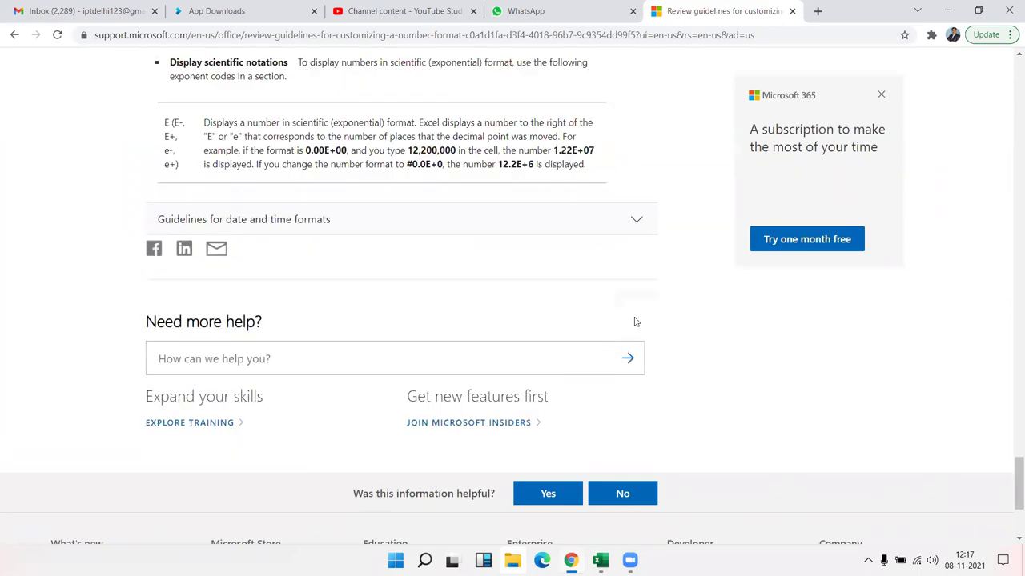
left_click(638, 224)
scroll(637, 228, "up", 10)
scroll(576, 230, "up", 2)
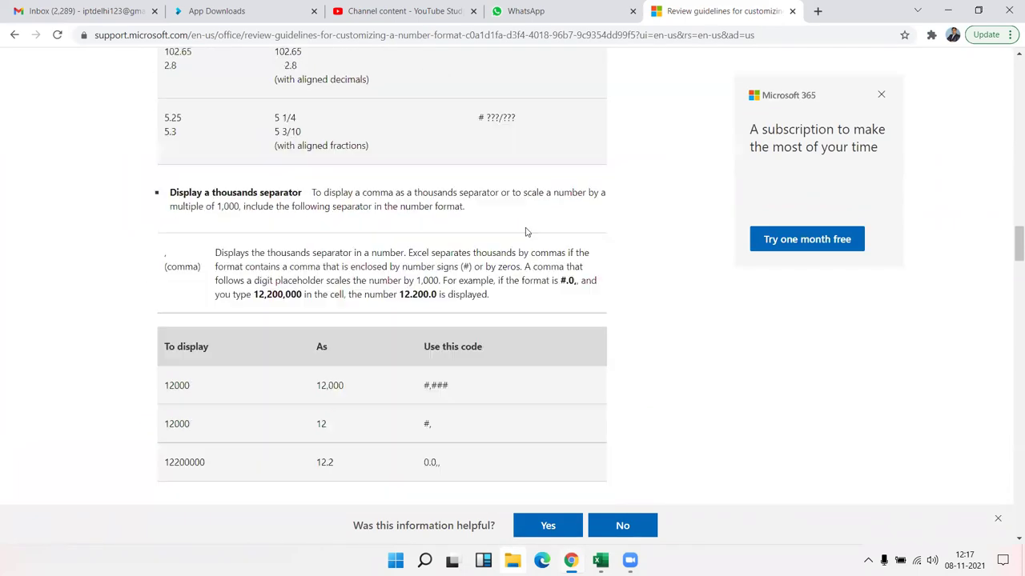
scroll(526, 231, "up", 5)
key("alt+Tab")
key("alt+Tab")
key("alt+Tab")
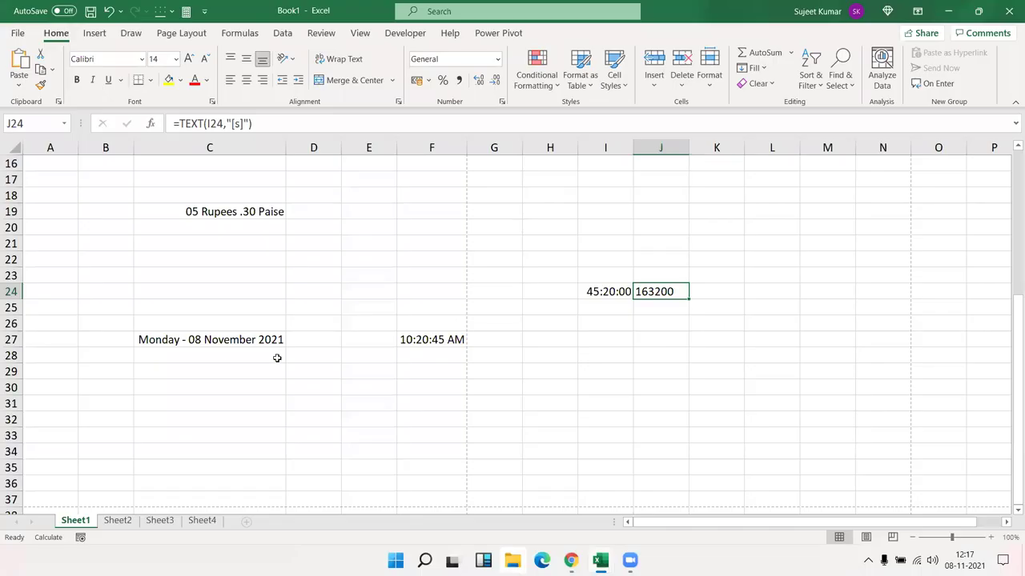
Step: On Sheet2, enter 1500 in cell D5
left_click(120, 521)
left_click(228, 230)
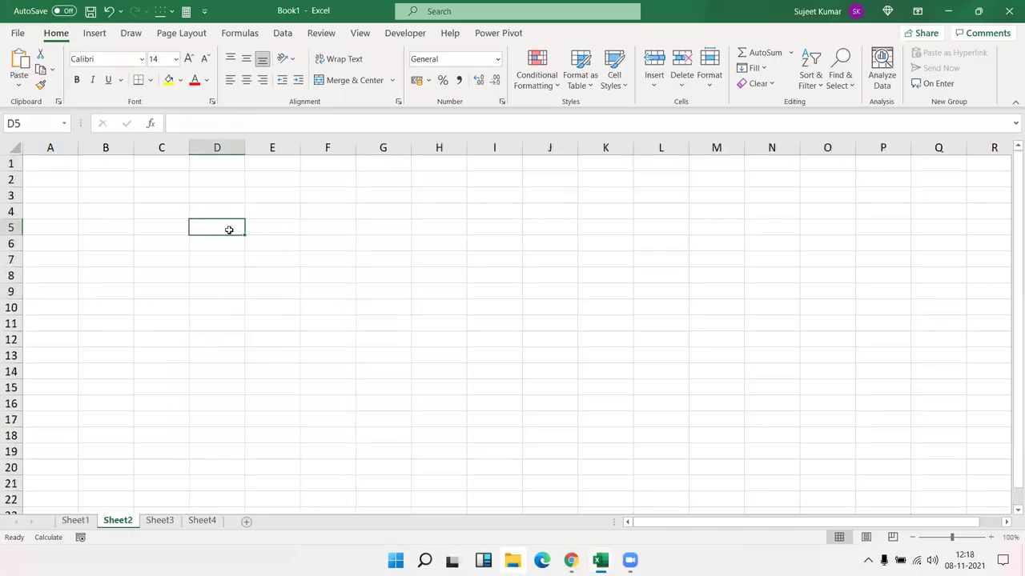
type("150")
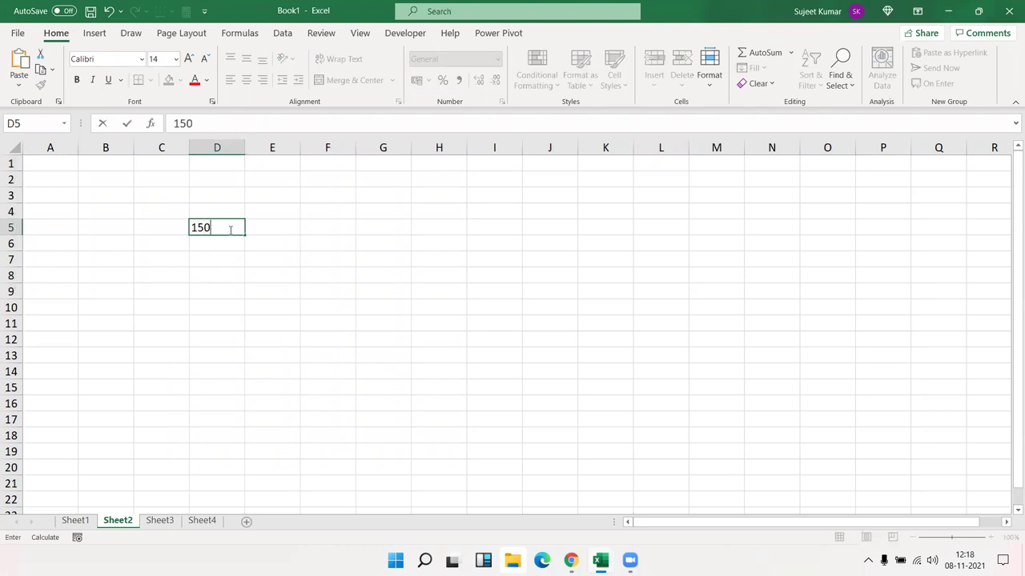
type("0")
key("Return")
left_click_drag(230, 228, 276, 228)
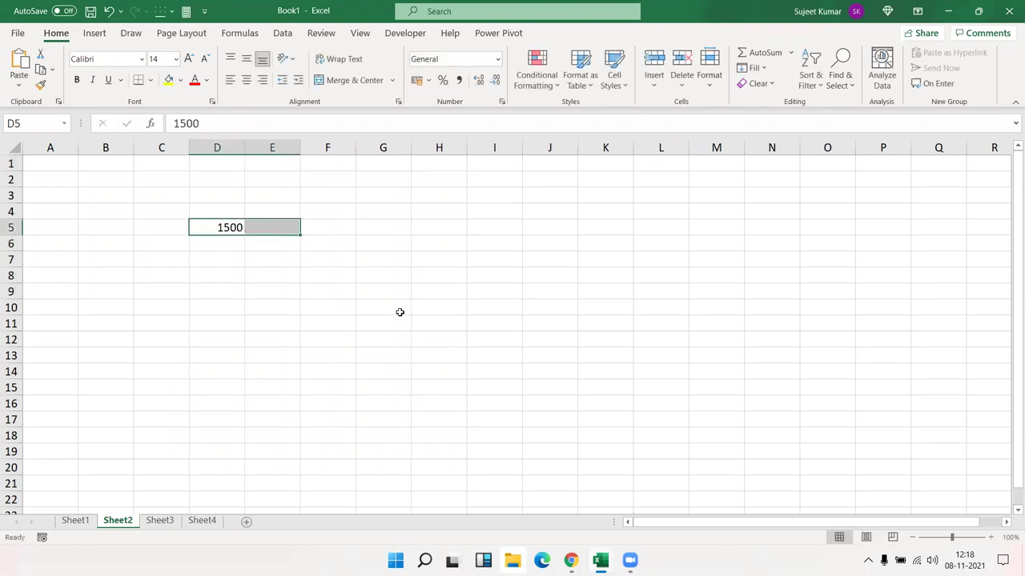
key("Left")
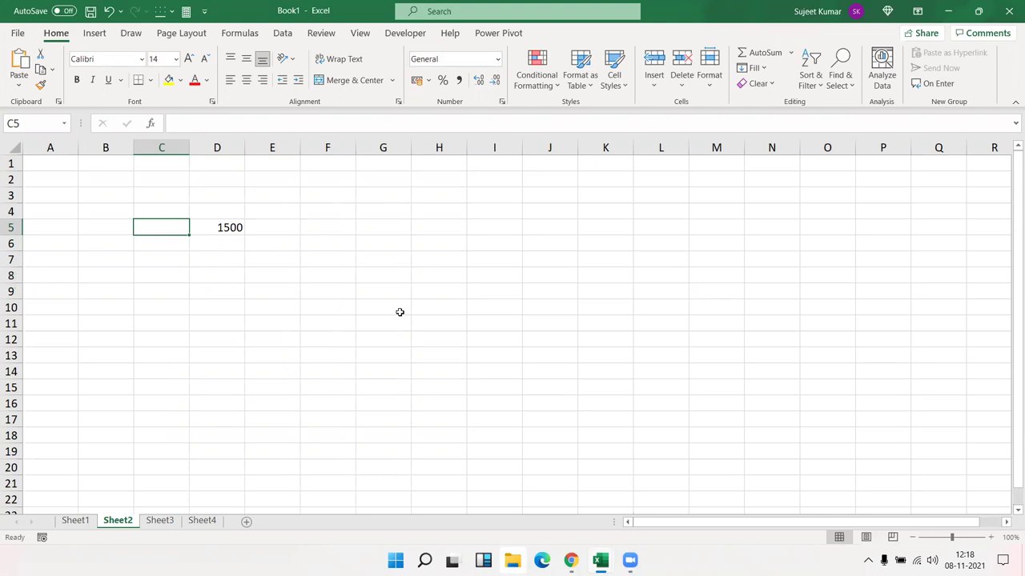
key("Right")
Step: Change D5 to 'MRP 1500' and enter =D5+20 in E6, producing #VALUE!
type("MRP 1500")
key("Return")
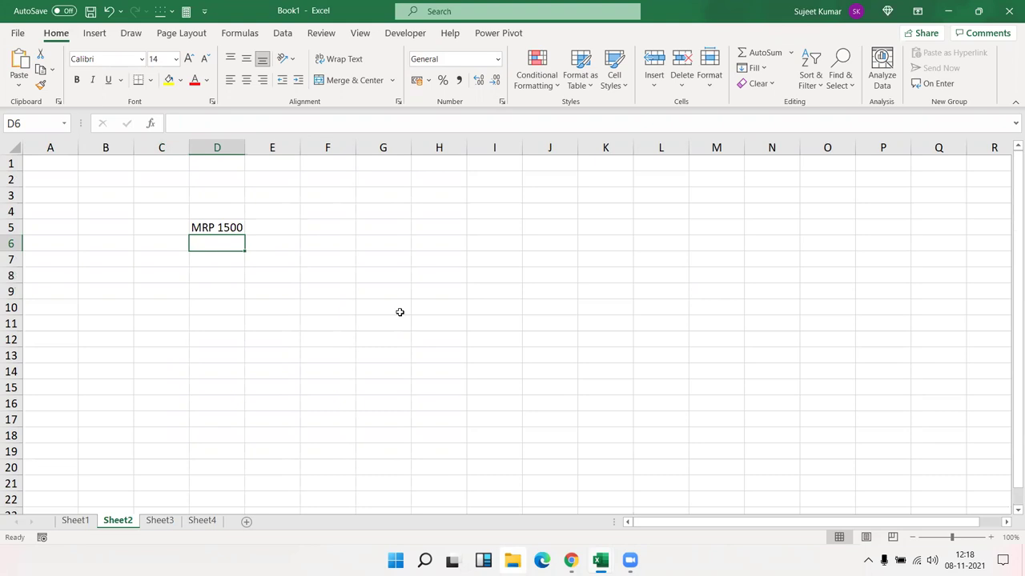
key("Right")
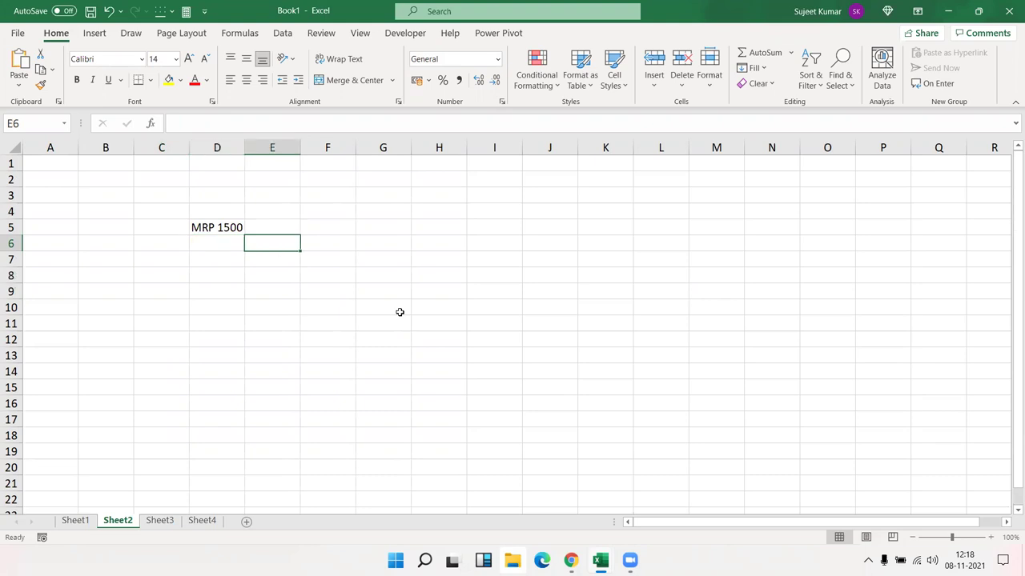
type("=")
key("Up")
key("Left")
type("+20")
key("Return")
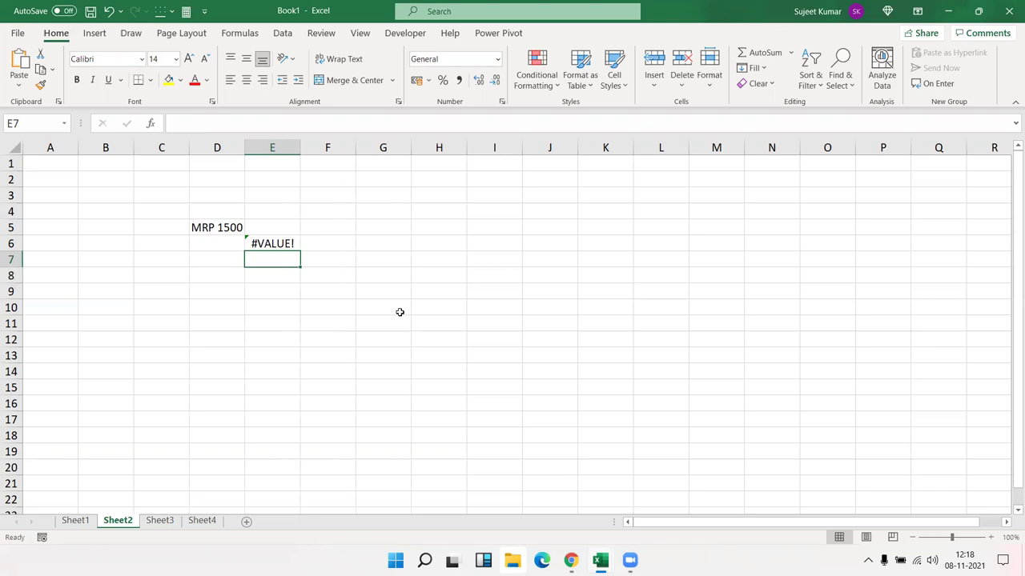
Step: Delete the error formula from E6 and put plain 1500 back in D5
key("Up")
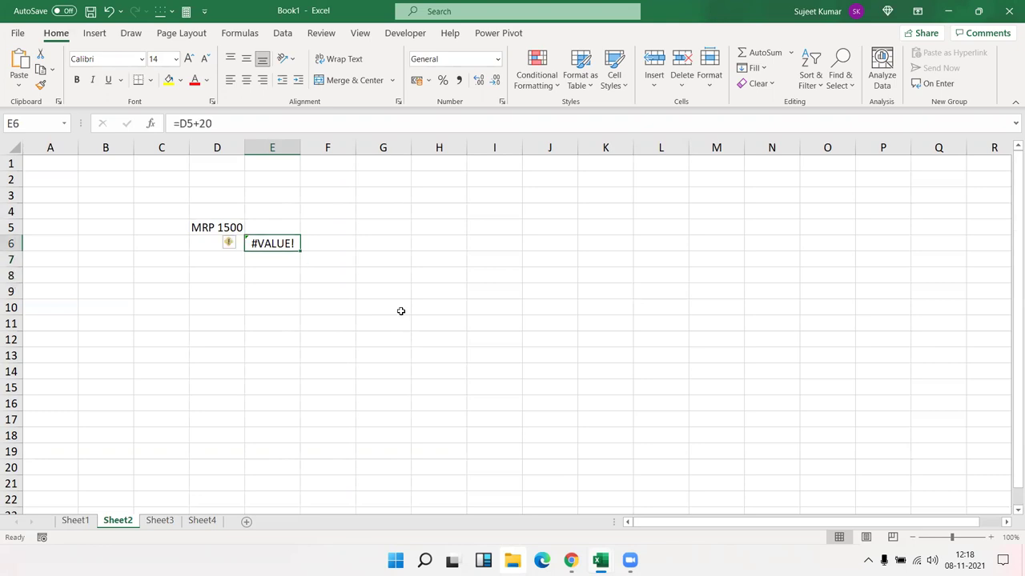
key("Delete")
key("Left")
key("Up")
type("1500")
key("Return")
key("Up")
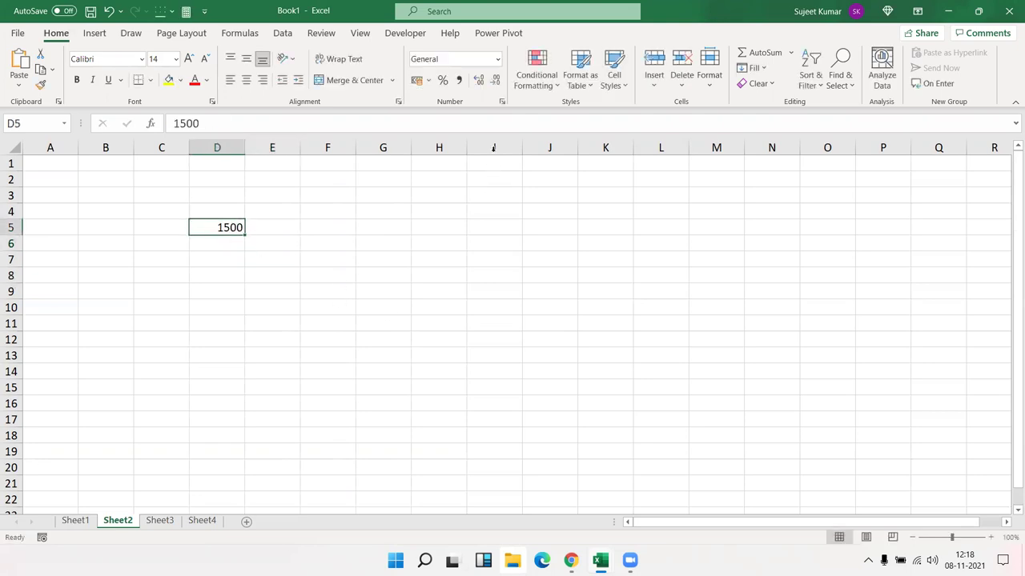
Step: Apply the custom number format "MRP" to D5, then switch to the Chrome support article
left_click(502, 102)
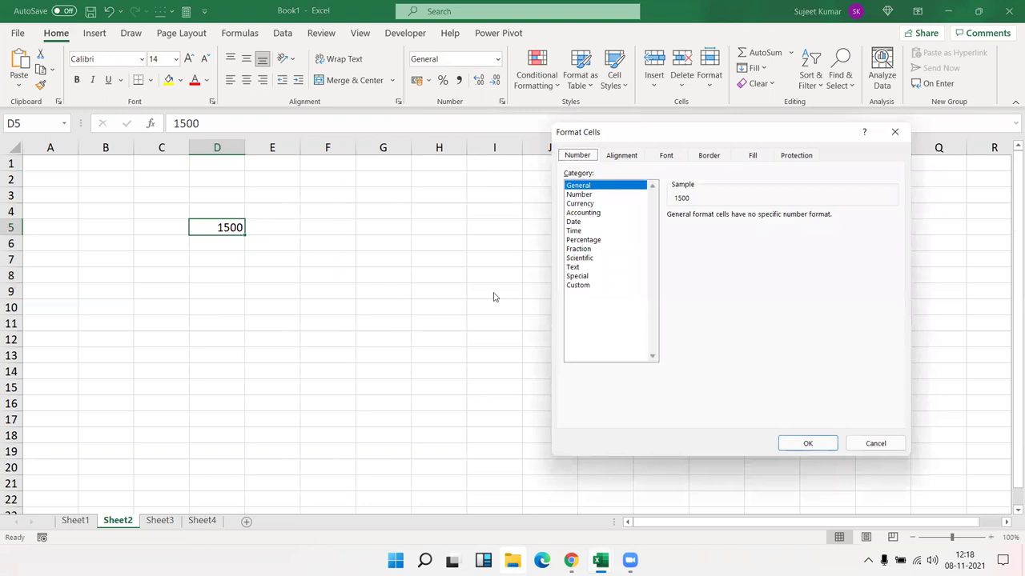
left_click(578, 285)
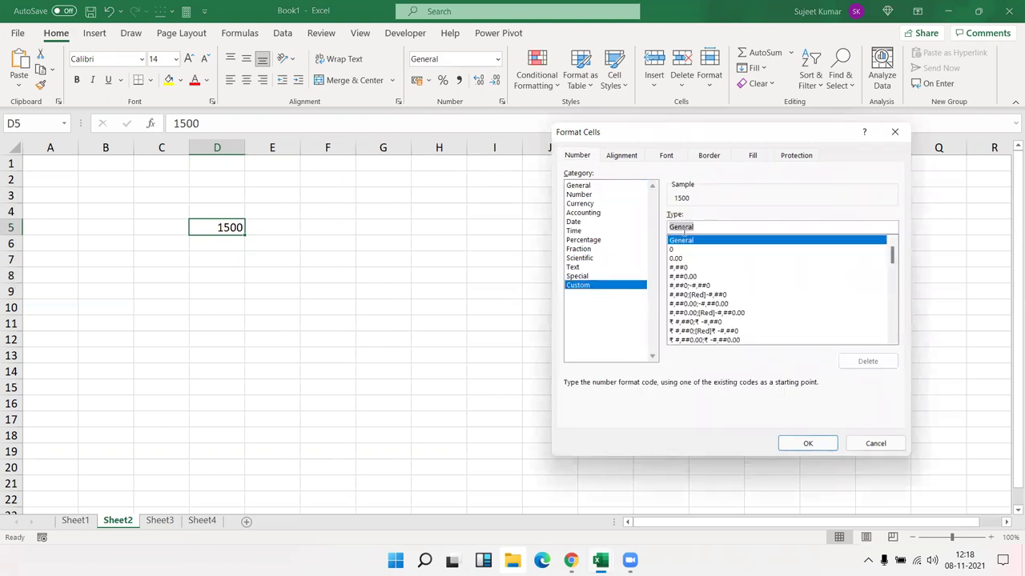
type("\"MRP")
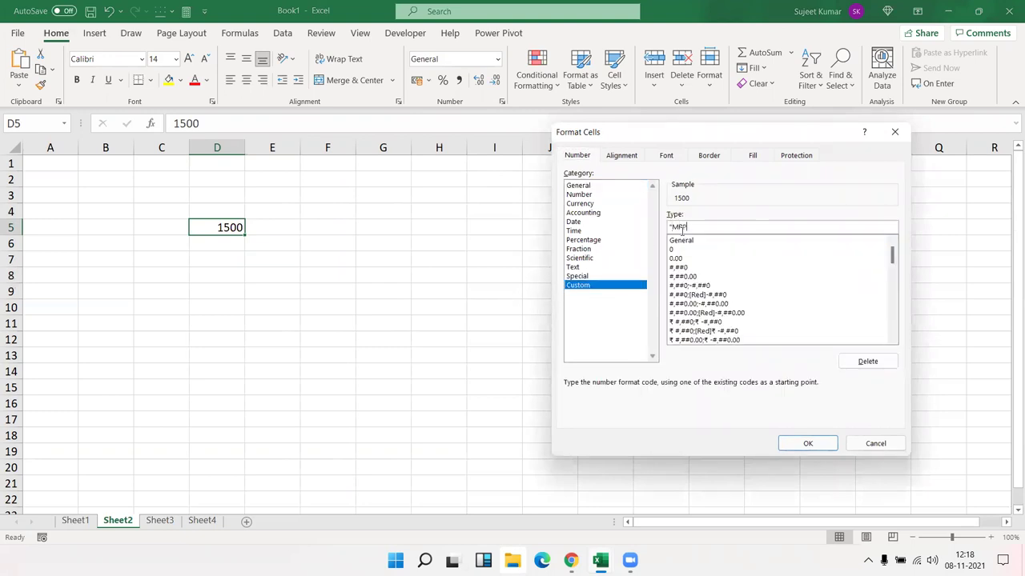
type("\"")
key("Return")
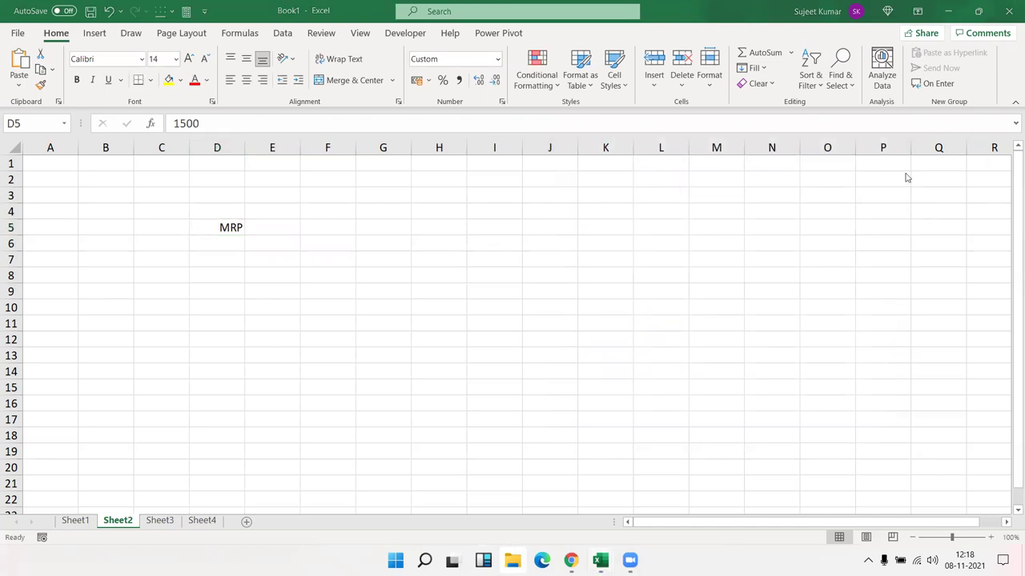
key("alt+Tab")
key("alt+shift+Tab")
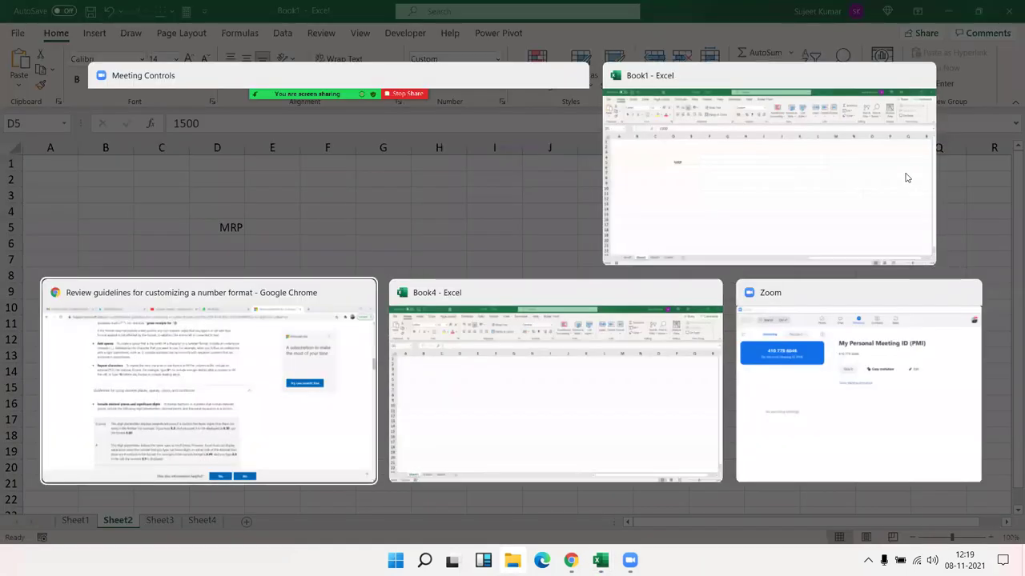
Step: Highlight each section name in <POSITIVE>;<NEGATIVE>;<ZERO>;<TEXT>, then return to Book1
scroll(158, 81, "up", 3)
scroll(157, 80, "down", 5)
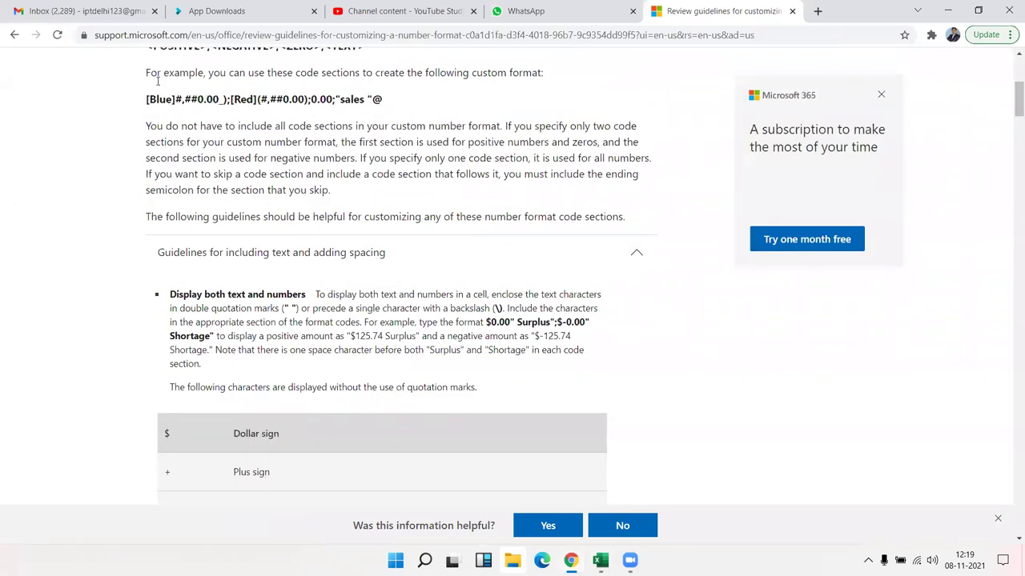
scroll(158, 81, "up", 3)
scroll(158, 81, "up", 1)
left_click_drag(155, 376, 215, 373)
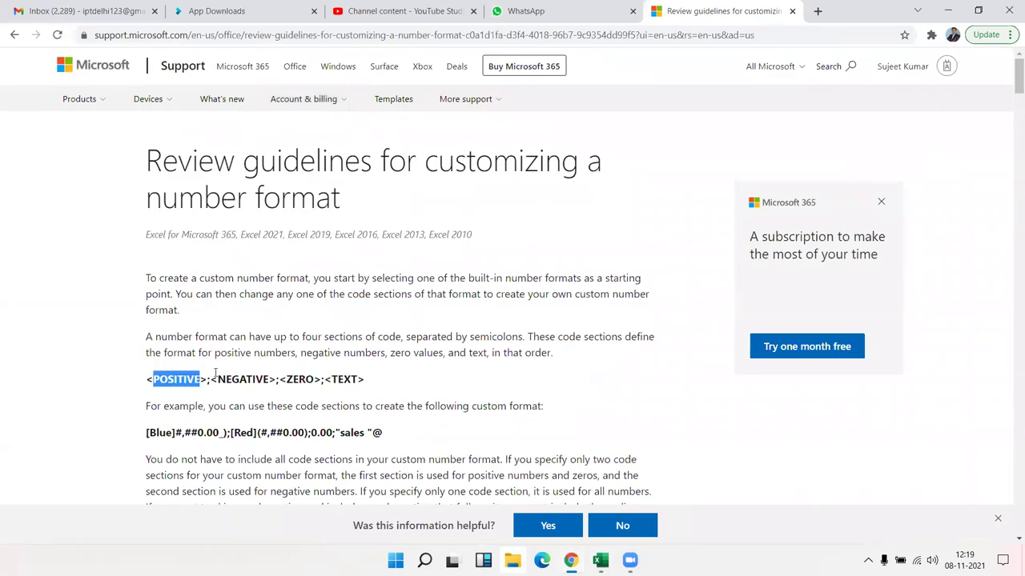
double_click(228, 378)
double_click(301, 379)
double_click(349, 379)
double_click(174, 380)
double_click(236, 380)
double_click(300, 379)
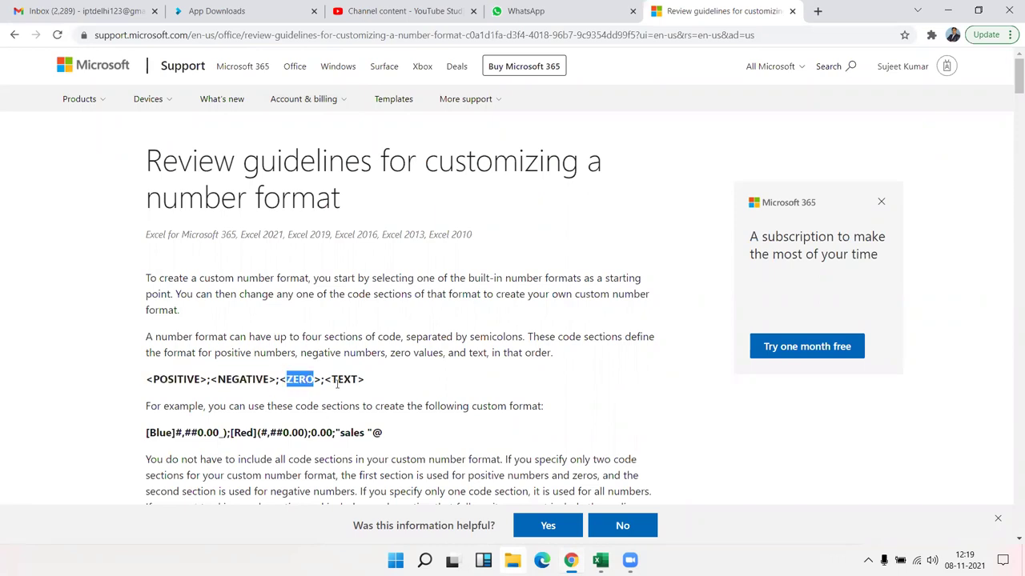
double_click(344, 379)
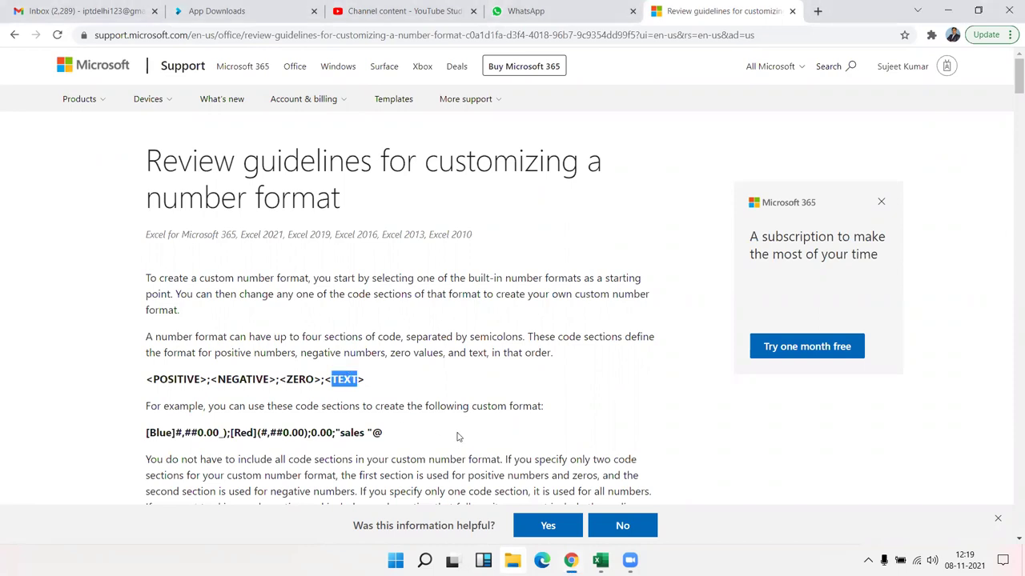
mouse_move(599, 560)
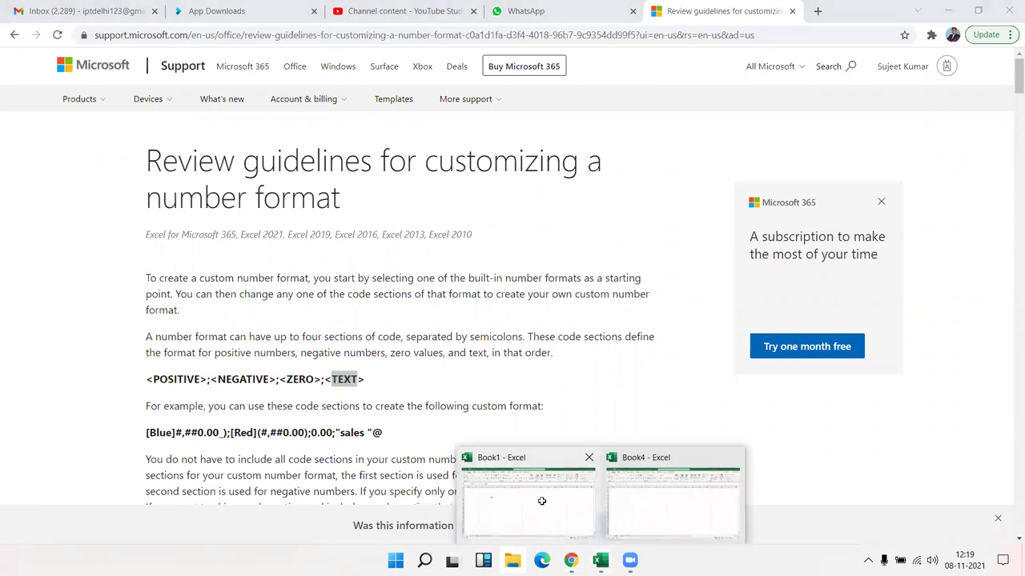
left_click(544, 503)
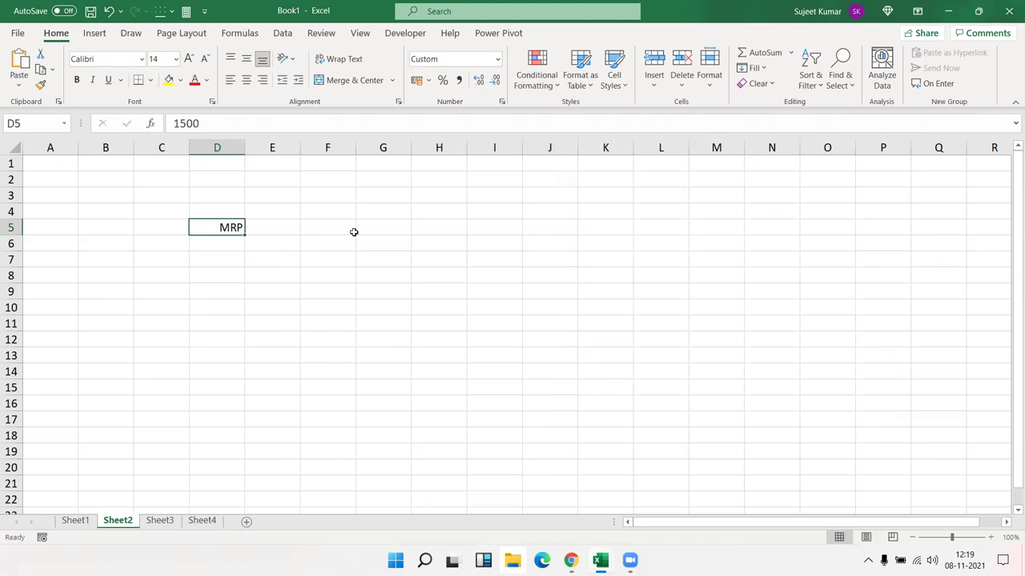
Step: Enter -512 in cell D5
type("-512")
key("Return")
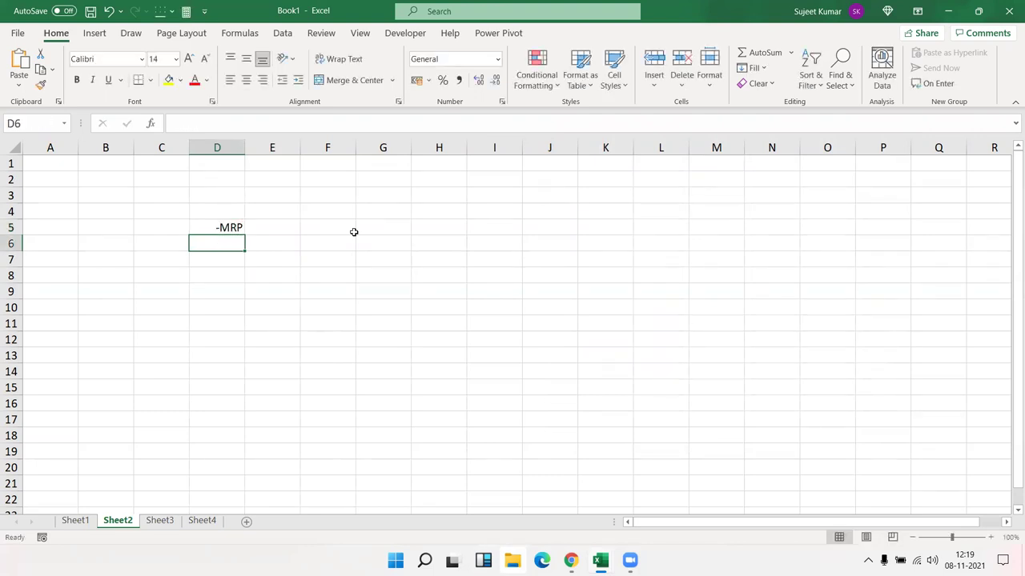
left_click(228, 231)
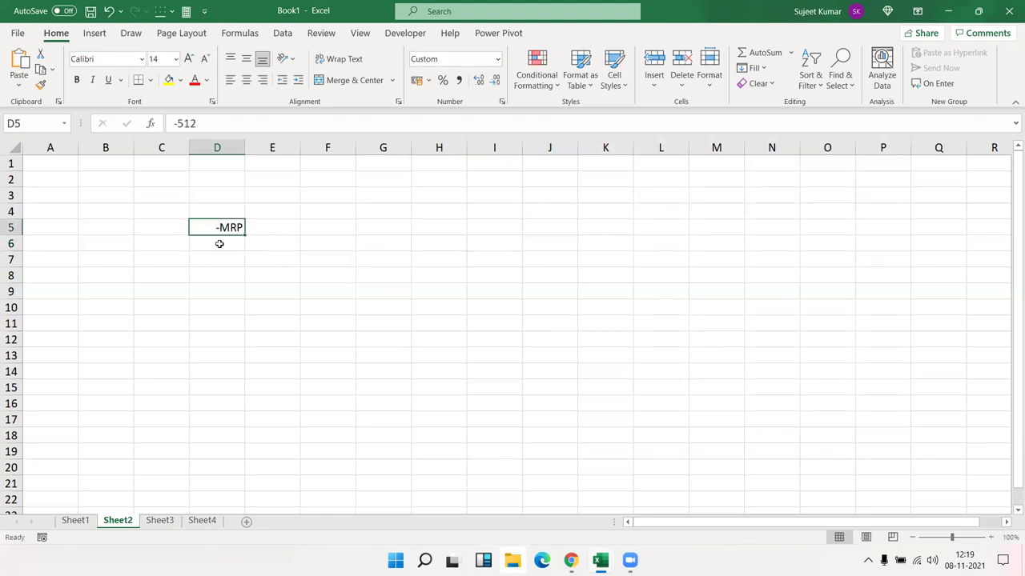
Step: In Format Cells, append ;"DIS" to D5's "MRP" custom format code
left_click(502, 101)
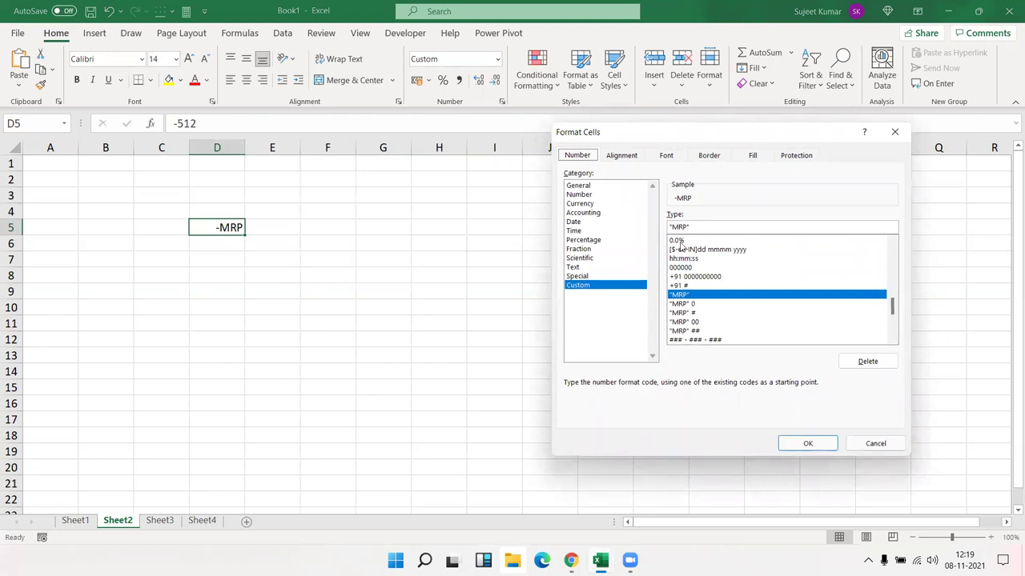
left_click(695, 228)
type(";")
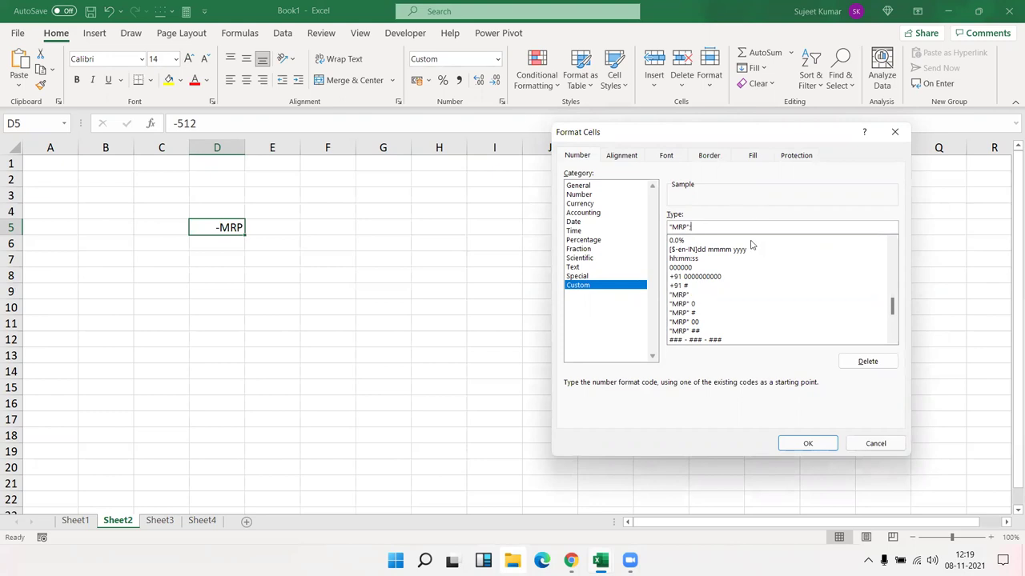
type("\"DIS\"")
left_click(610, 500)
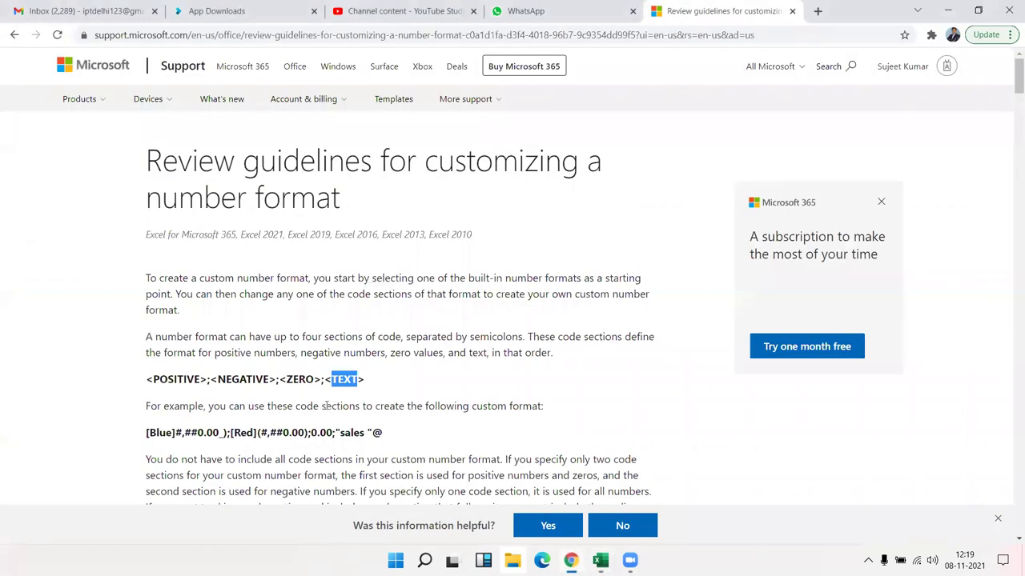
double_click(186, 381)
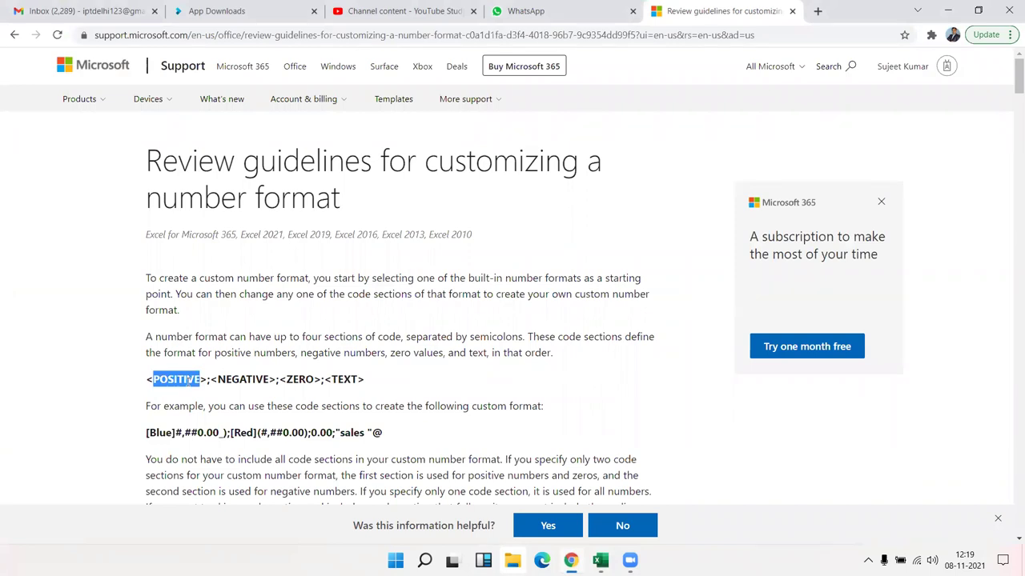
double_click(227, 380)
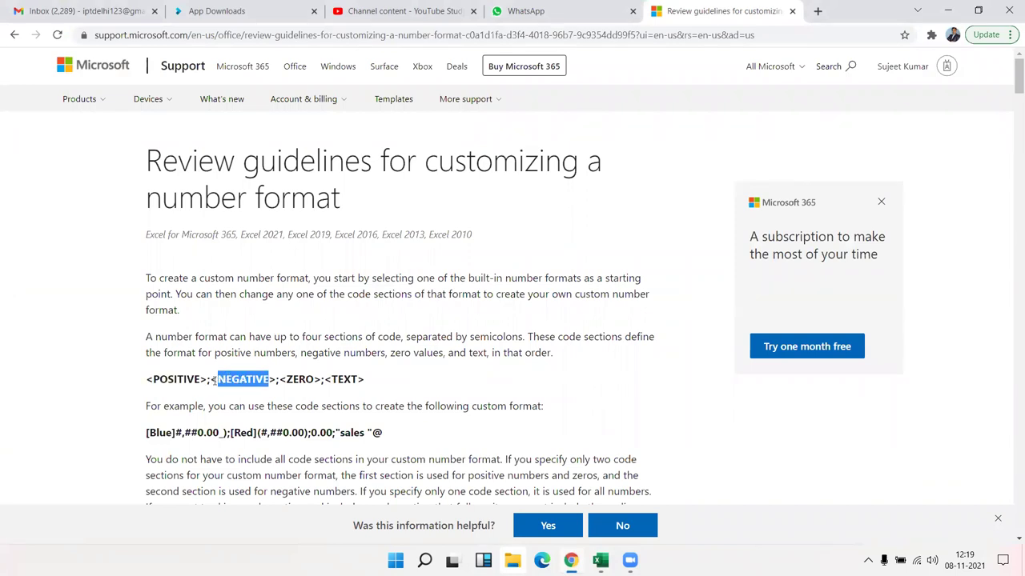
left_click(209, 381)
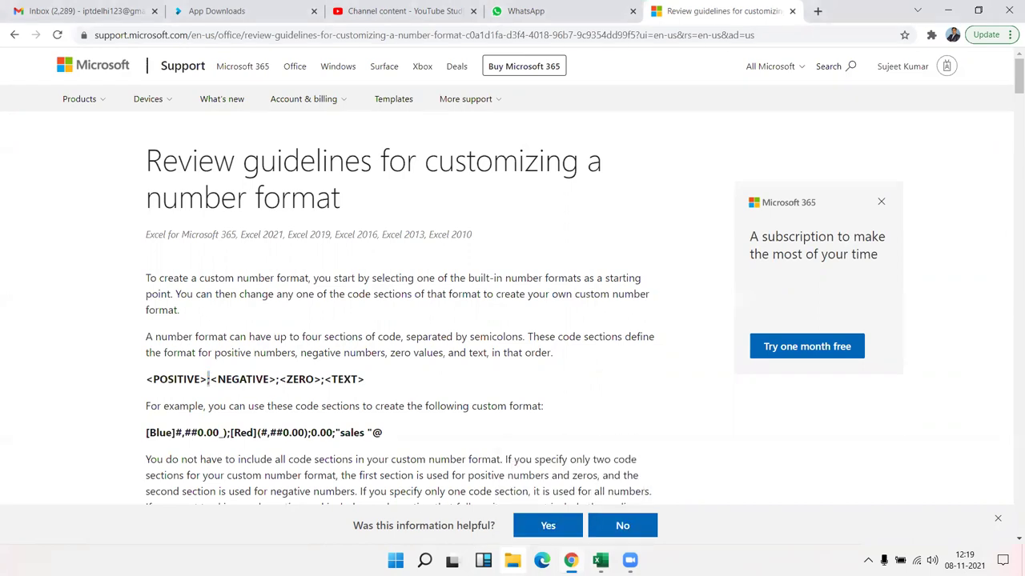
left_click(600, 561)
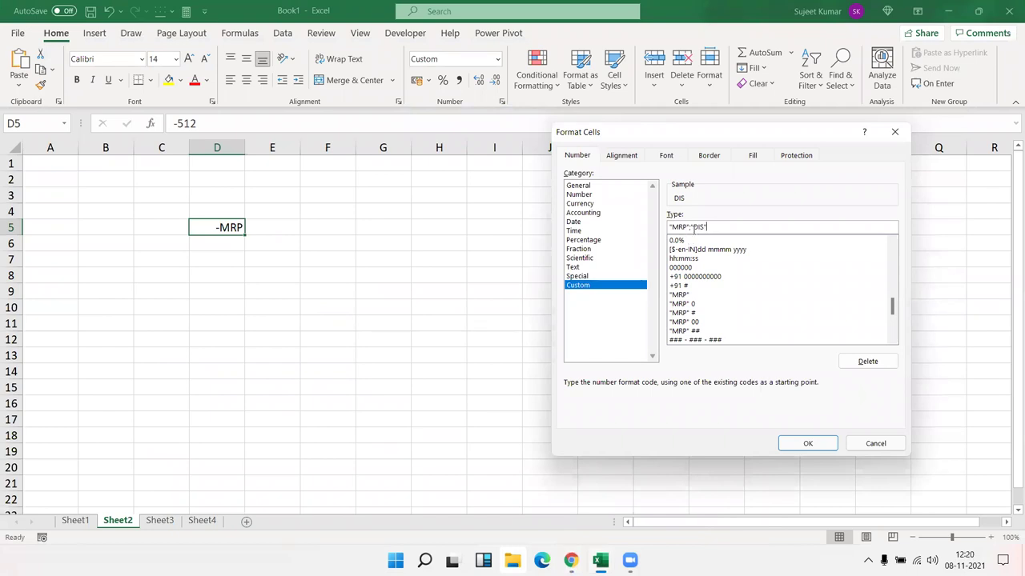
Step: Apply "MRP";"DIS", then extend D5's format to "MRP";"DIS";"Free"
left_click(782, 446)
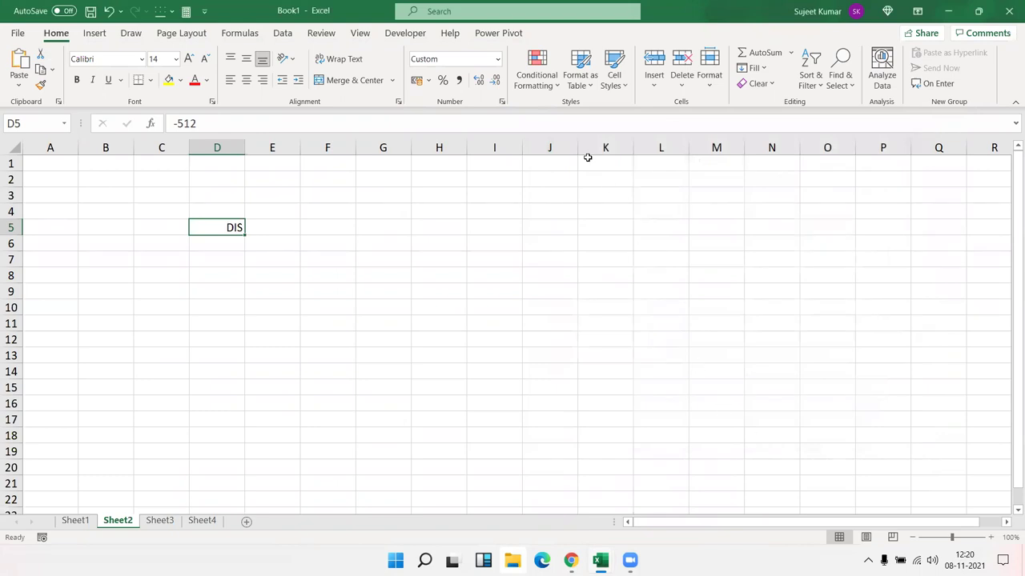
left_click(502, 102)
left_click(706, 227)
type(";\"Free\"")
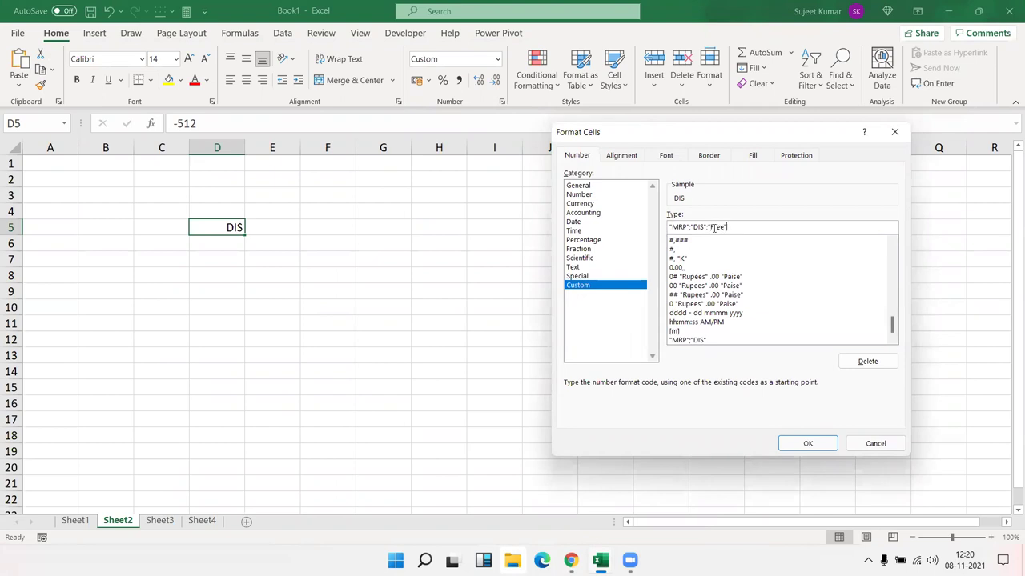
left_click(807, 445)
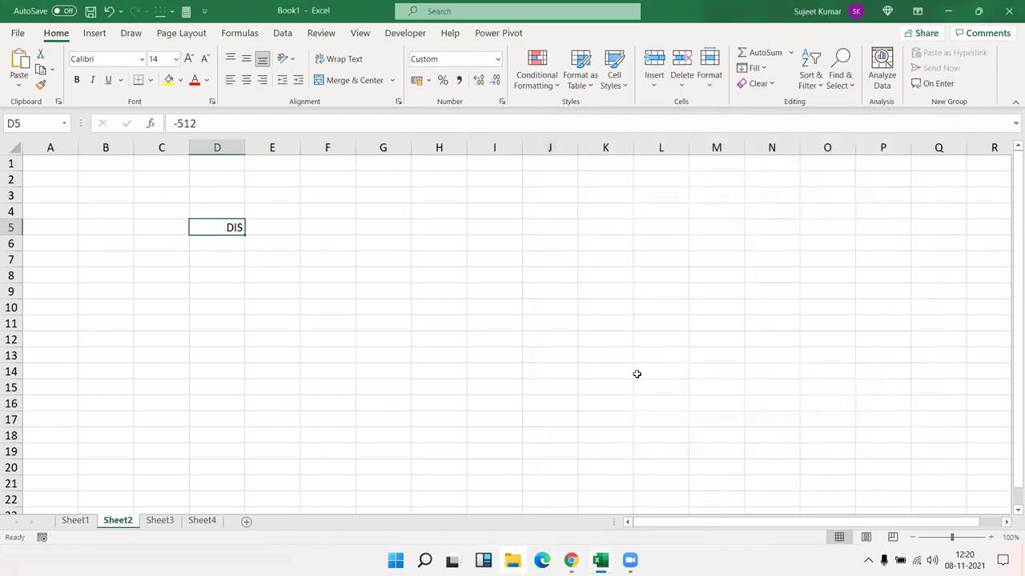
Step: Test D5 with 25, 141, 025 and 0, confirming zero shows Free
type("25")
key("Return")
key("Up")
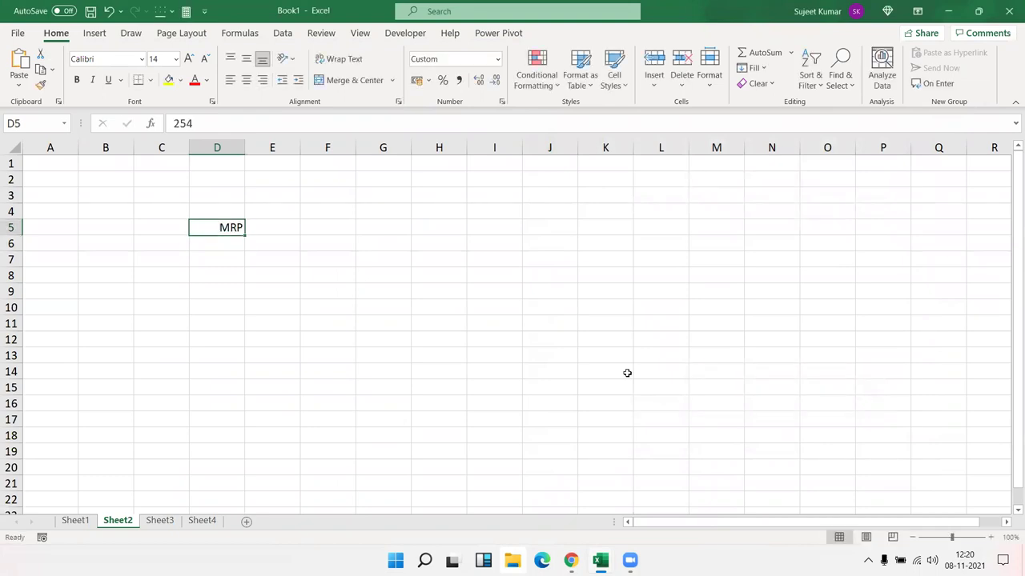
type("141")
key("Return")
key("Up")
type("025")
key("Return")
key("Up")
type("0")
key("Return")
key("Up")
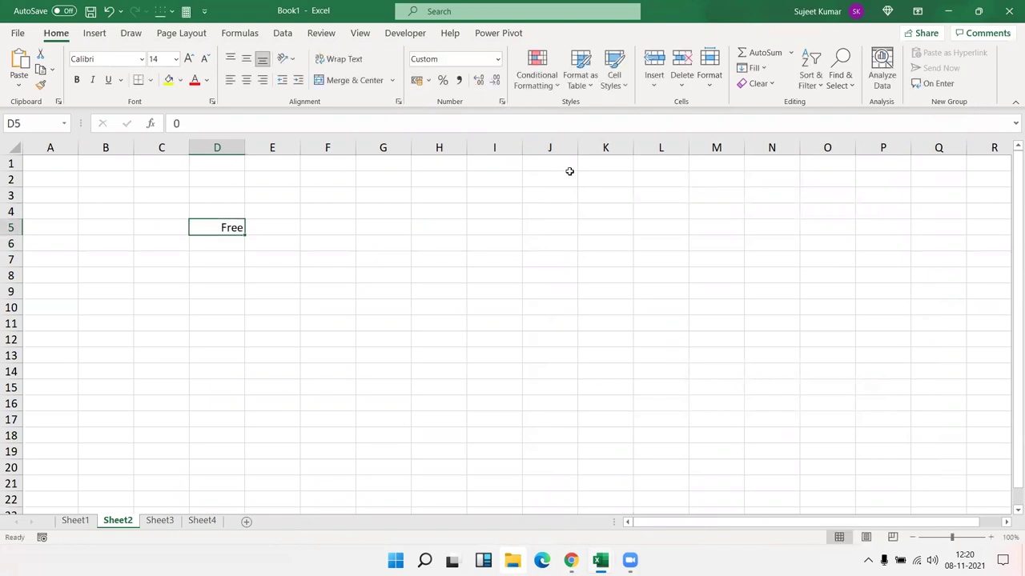
Step: Add a text section so D5's format reads "MRP";"DIS";"Free";"NA"
left_click(501, 101)
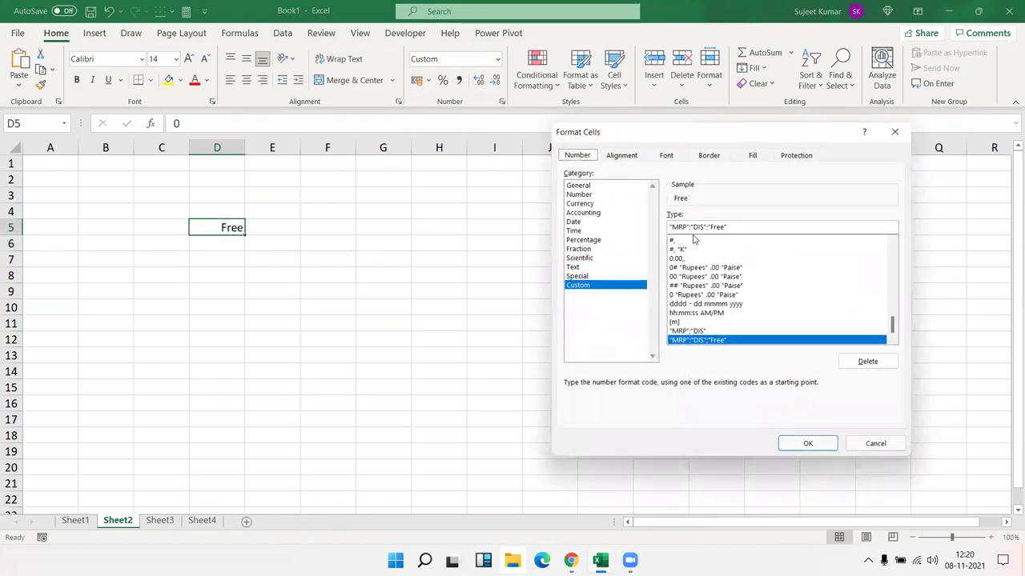
left_click(744, 226)
type(";")
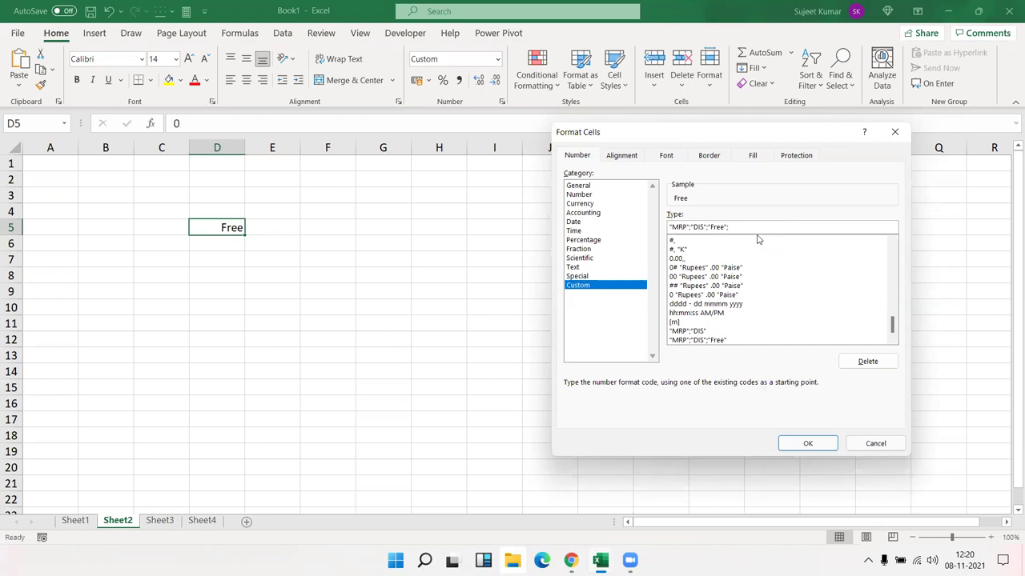
type("NA\"")
key("BackSpace")
type("A")
key("Return")
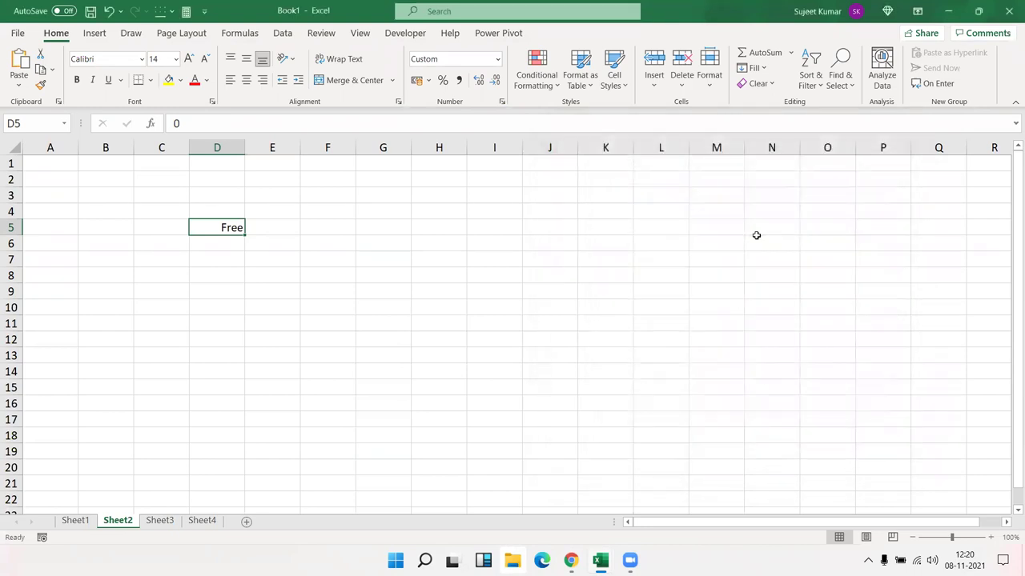
Step: Test D5 with 87, 15, 0. and the text kh, which displays NA
type("87")
key("Return")
key("Up")
type("15")
key("Return")
key("Up")
type("0.")
key("Return")
key("Up")
type("kh")
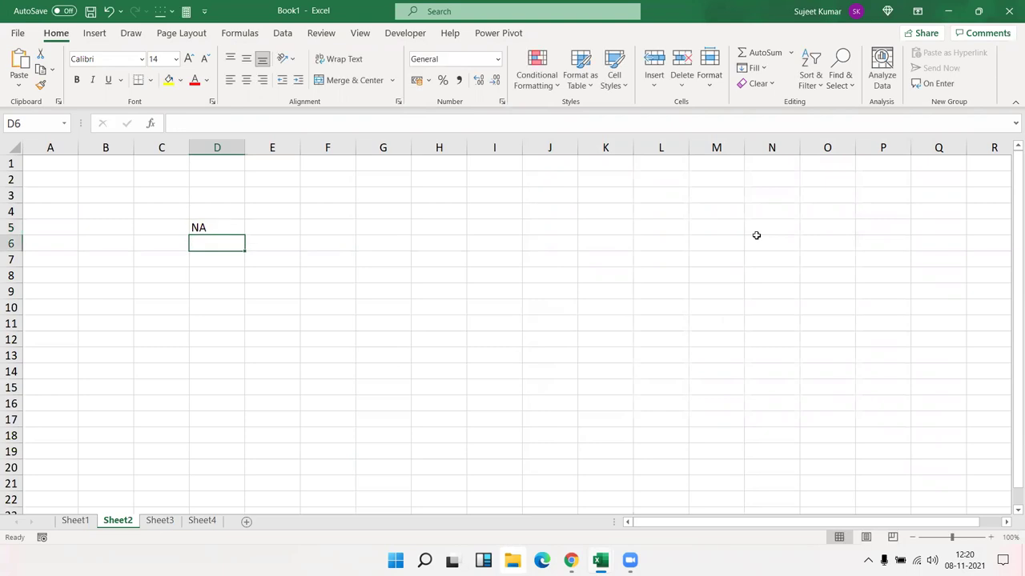
key("Up")
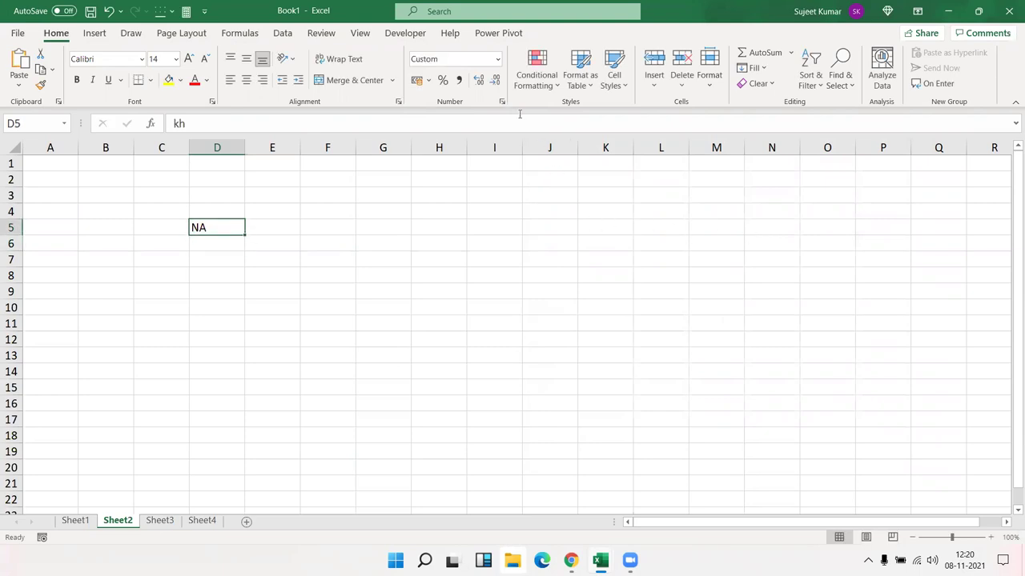
Step: Change D5's format to "MRP" 0;"DIS" 0;"Free";"NA" @ to show values after labels
left_click(502, 102)
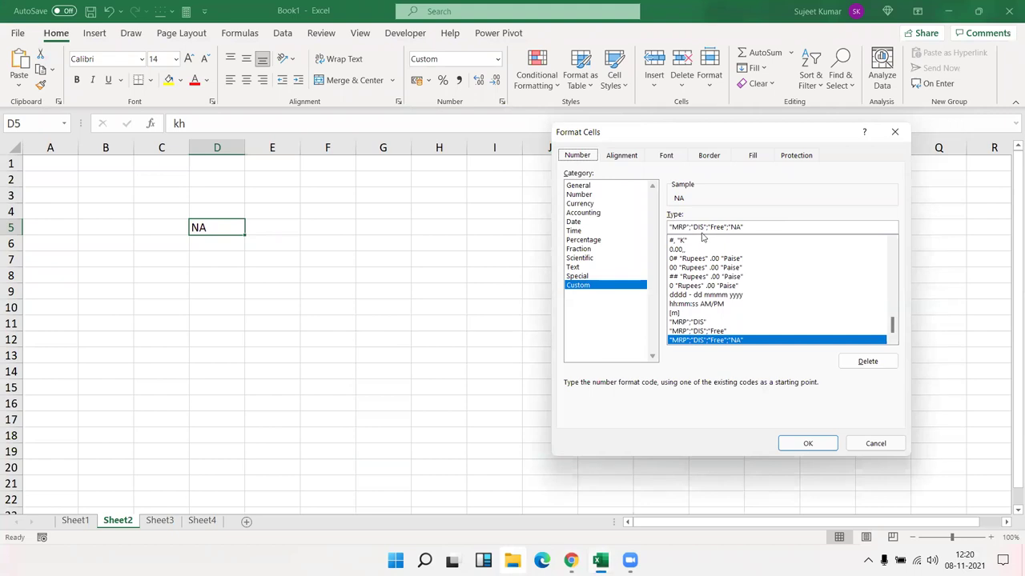
double_click(693, 227)
key("Left")
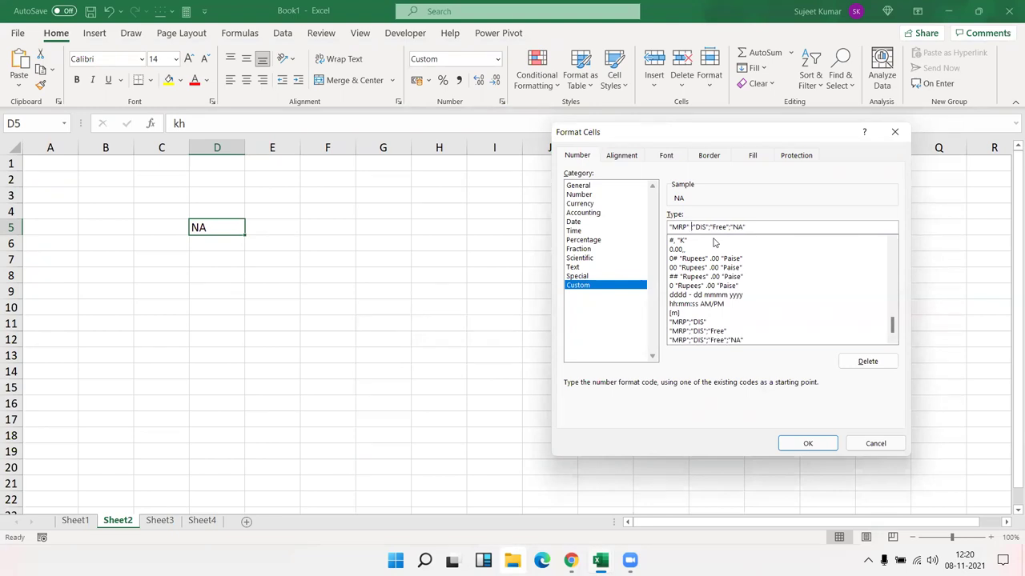
type("0")
key("Right")
key("Right")
key("Right")
key("Right")
key("Right")
type("0")
key("Right")
key("Right")
key("Right")
key("Right")
key("Right")
key("Right")
type("@")
key("Return")
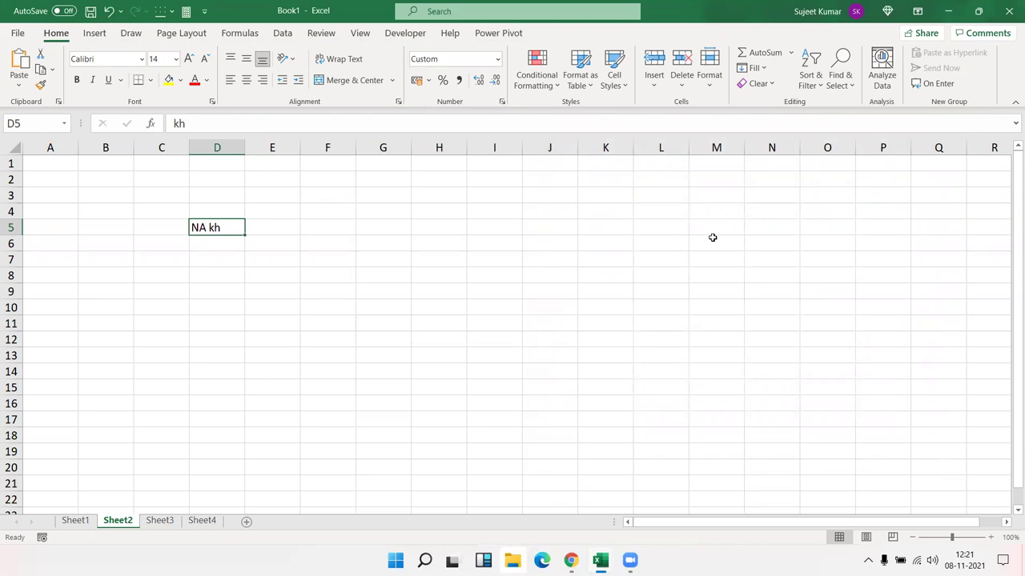
Step: Enter 25, 15, -14 and 0 in D5 to check the MRP, DIS and Free displays
type("25")
key("Return")
key("Up")
type("15")
key("Return")
key("Up")
type("-")
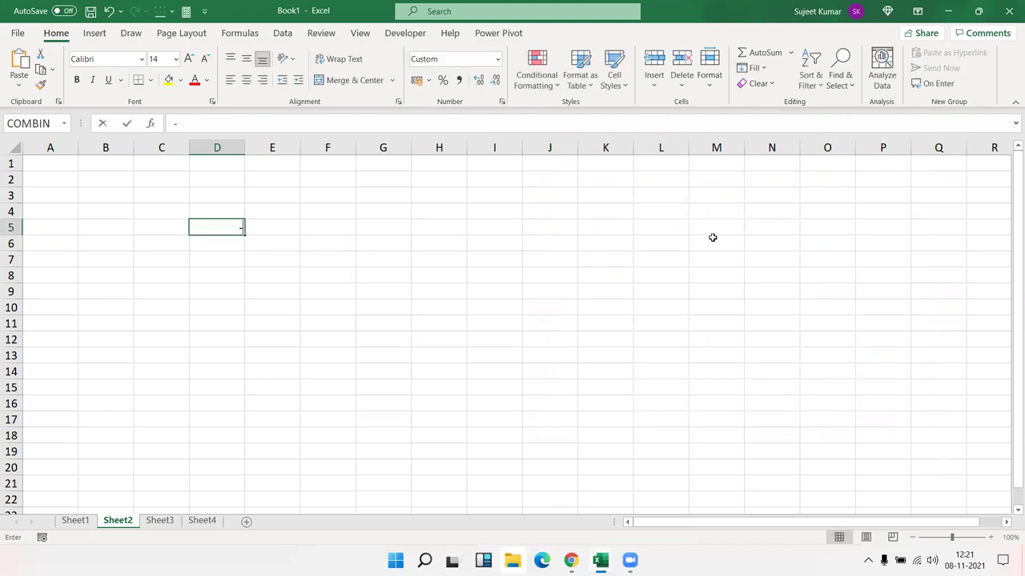
type("14")
key("Return")
key("Up")
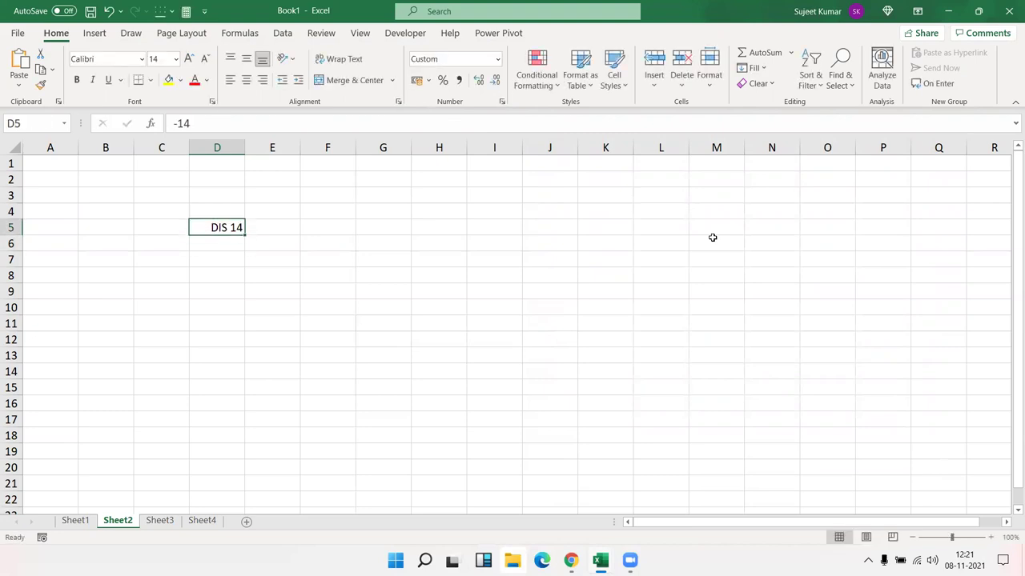
type("95")
key("BackSpace")
key("BackSpace")
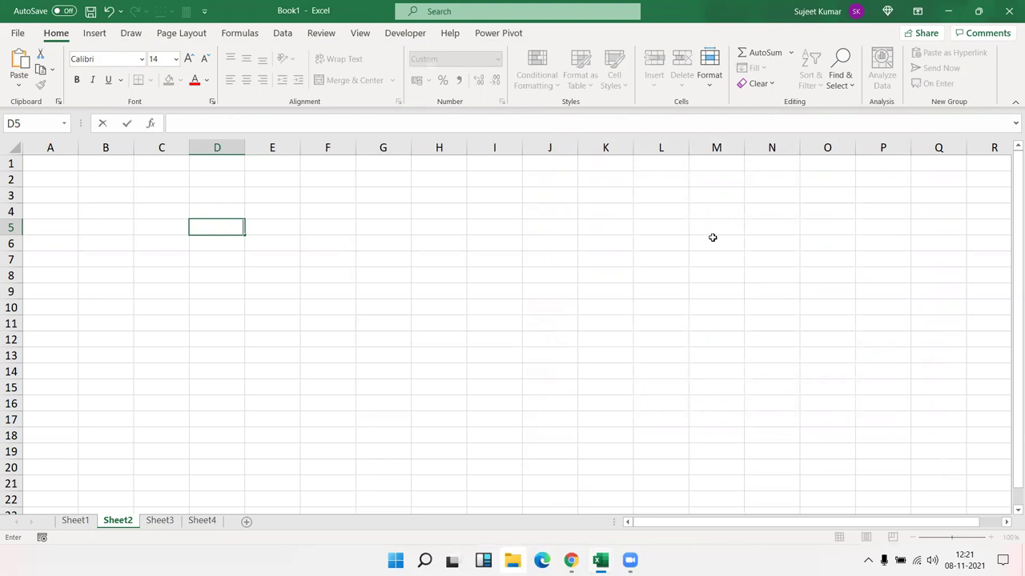
type("0")
key("Return")
key("Up")
Step: Enter the text sadsa in D5 to test the NA section, then clear D5
type("sadsa")
key("Return")
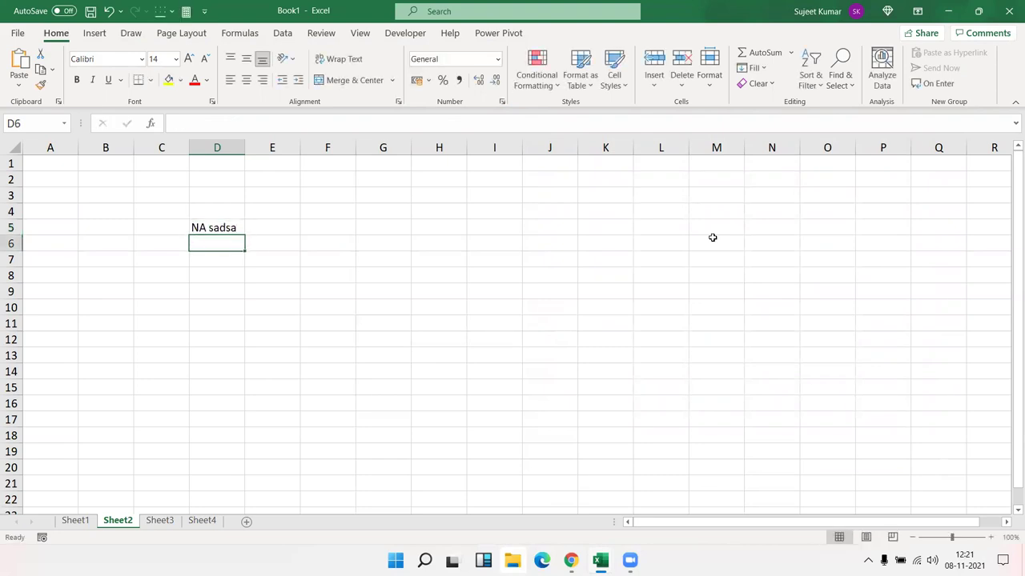
key("Up")
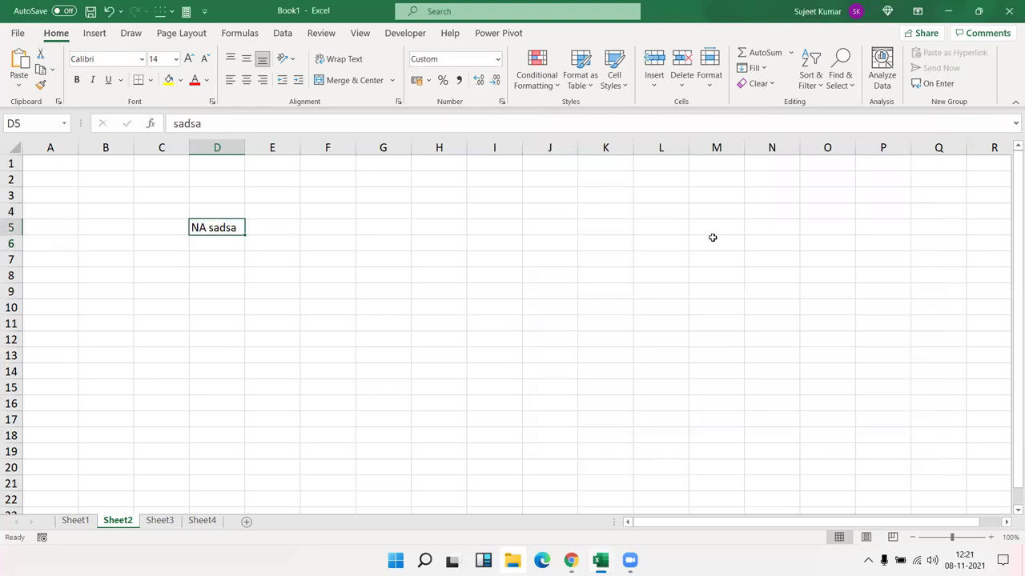
key("Delete")
Step: Start typing the heading Name in cell A1
left_click(57, 165)
type("Nm")
key("BackSpace")
Step: Add a Name heading in A1 and fill sample names down A2:A16
type("ame")
key("Return")
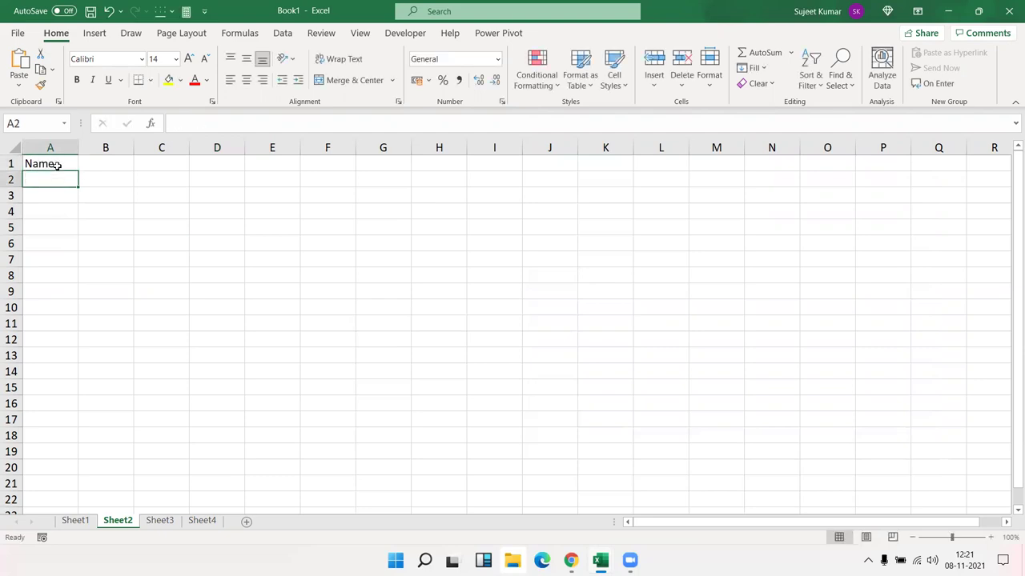
type("Puja")
left_click(64, 200)
left_click(64, 179)
left_click_drag(78, 187, 76, 417)
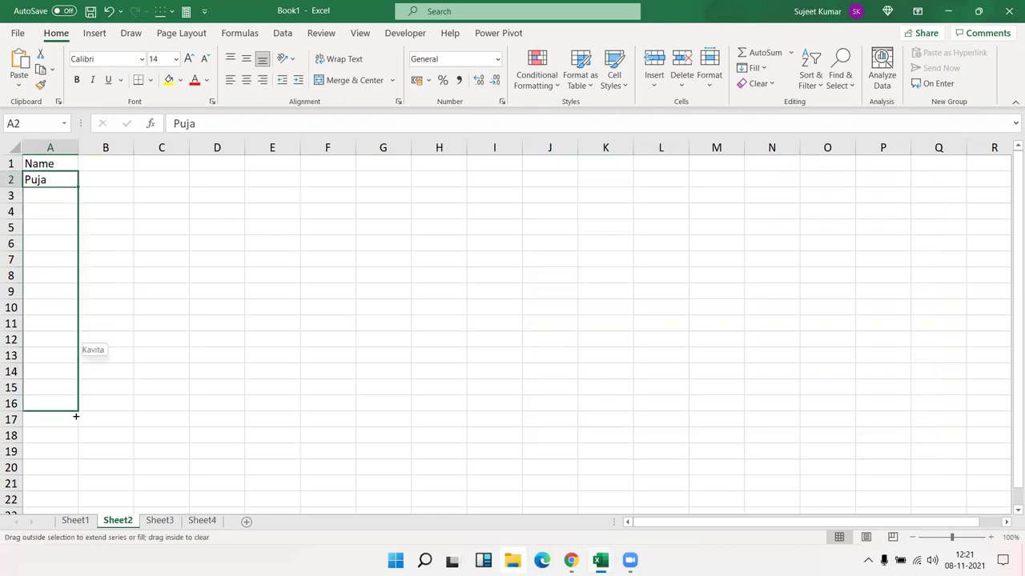
Step: Enter 1/1 (01-Jan) in B1 and fill the dates rightward along row 1
left_click(128, 163)
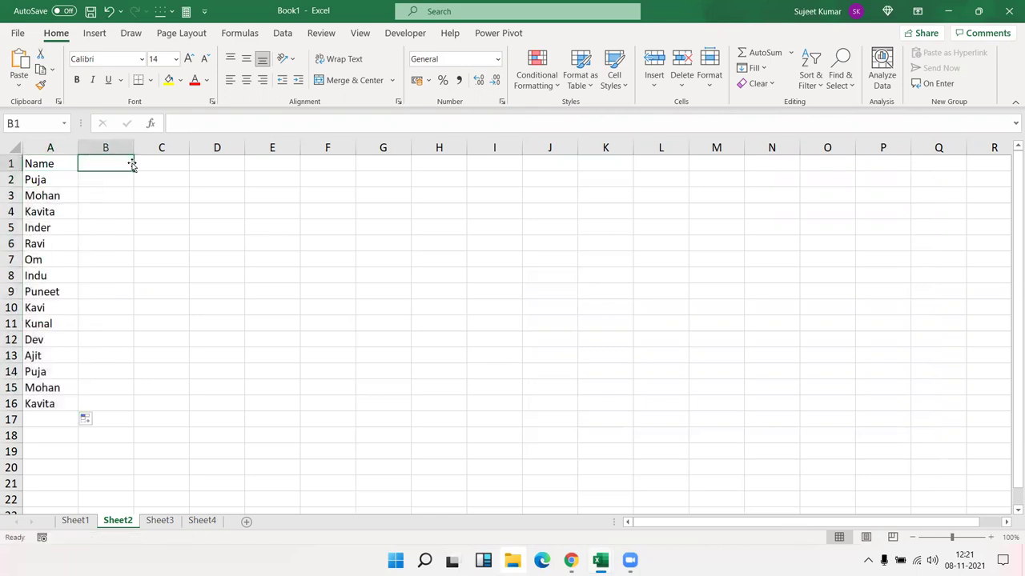
type("1")
key("BackSpace")
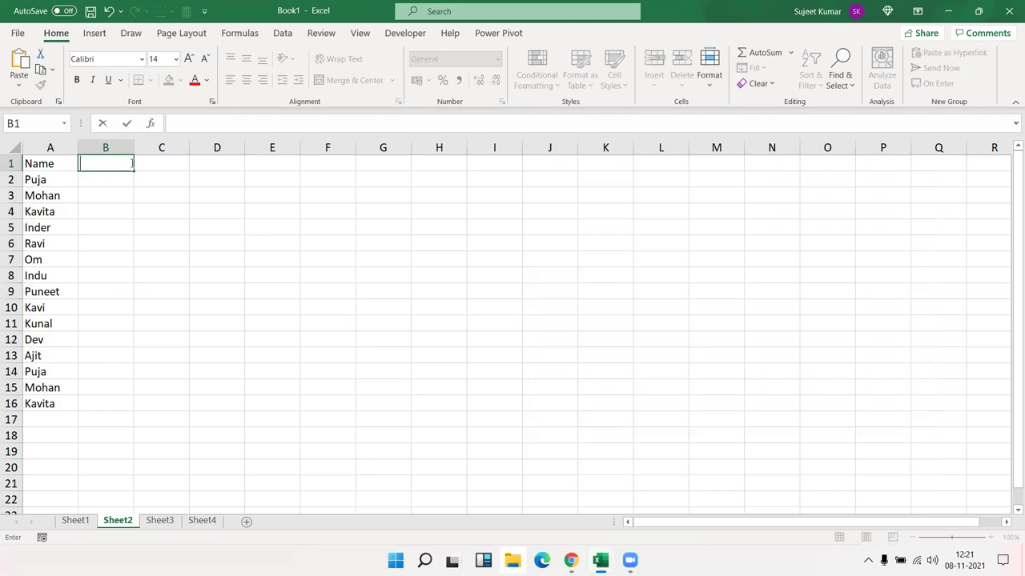
type("1/1")
key("Return")
left_click(126, 164)
left_click_drag(133, 171, 996, 217)
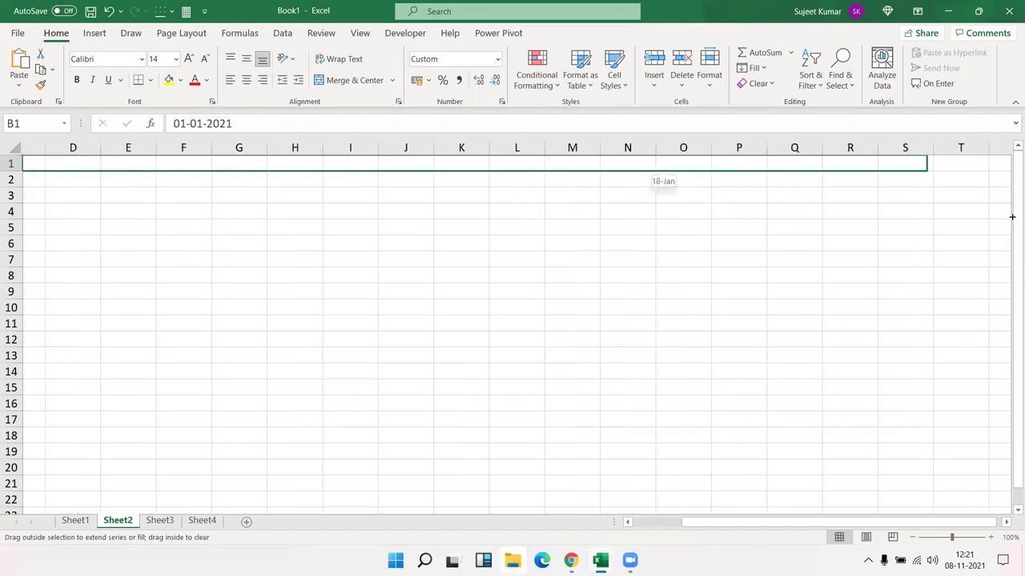
left_click_drag(996, 218, 966, 218)
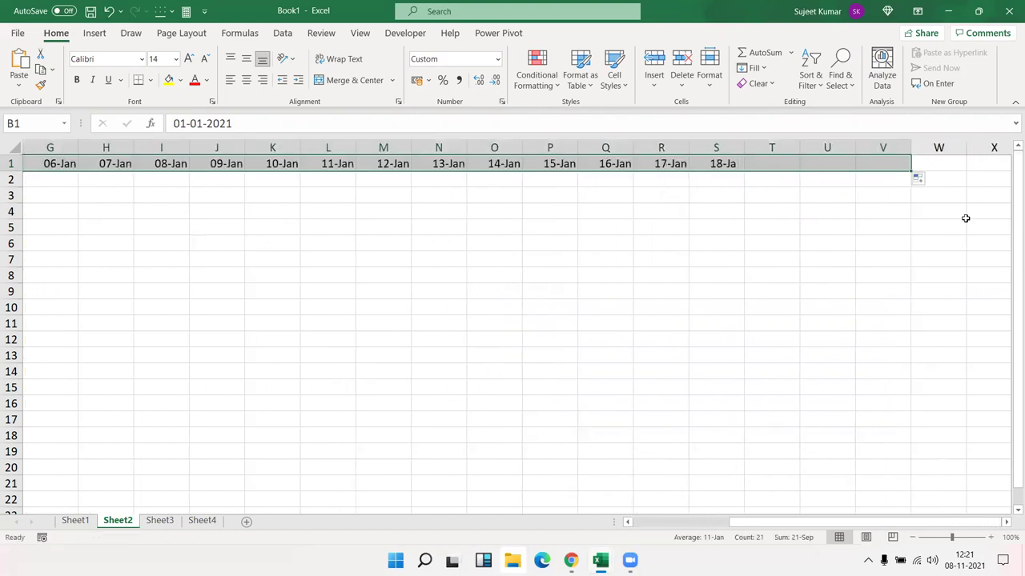
Step: Extend the January date series further along row 1, deleting the surplus 01-Feb date
left_click(395, 164)
key("ctrl+Home")
key("Right")
key("Right")
key("Right")
key("Right")
key("Right")
key("Right")
key("Right")
key("Right")
key("Left")
key("Left")
key("Left")
key("Left")
key("Left")
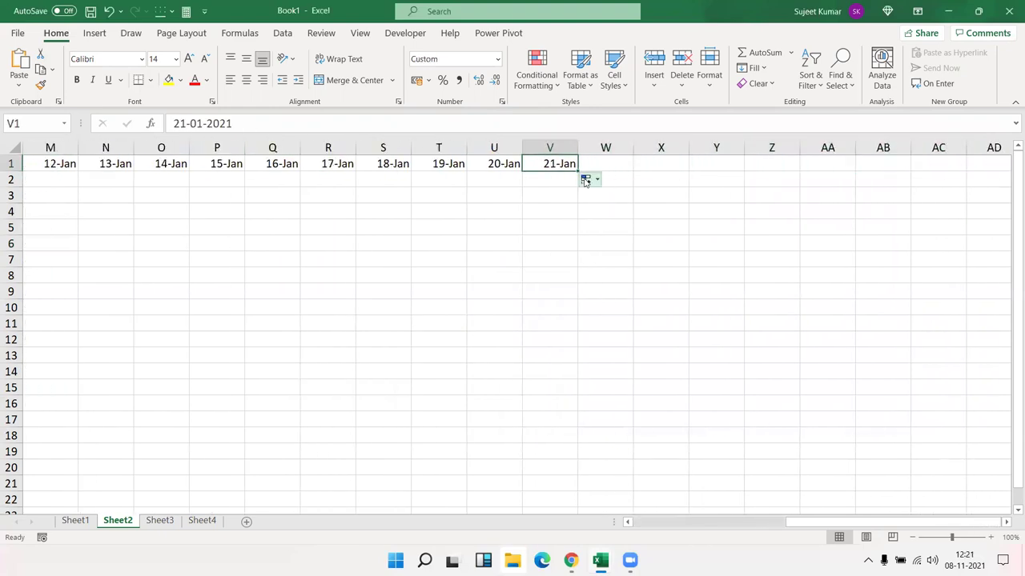
mouse_move(577, 171)
left_mouse_down()
mouse_move(887, 203)
mouse_move(1011, 184)
mouse_move(996, 171)
left_mouse_up()
left_click(900, 168)
key("Delete")
key("Left")
key("ctrl+Home")
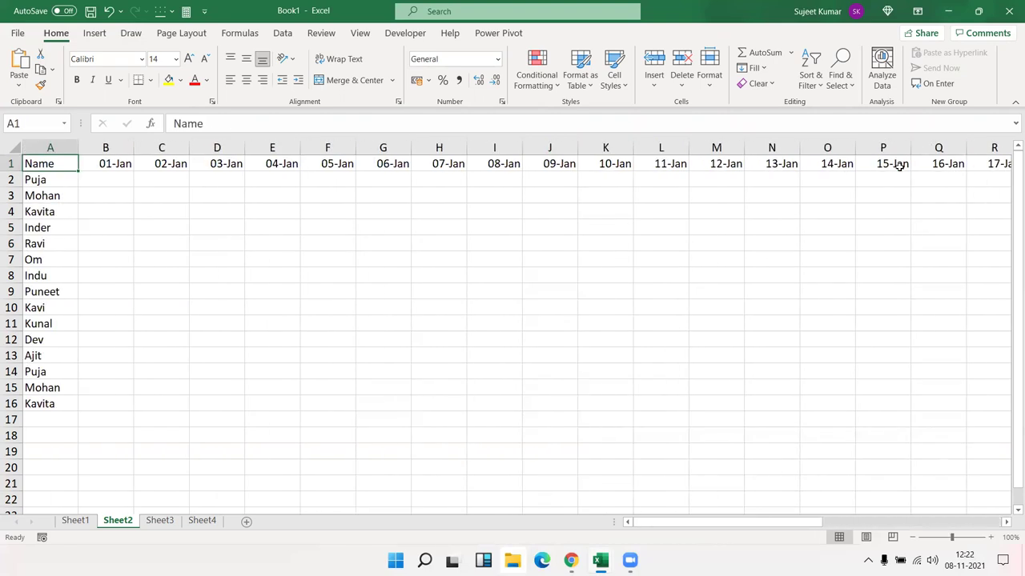
Step: Enter the formula =RANDBETWEEN(0,1) in B2
key("Down")
key("Right")
type("=c")
key("BackSpace")
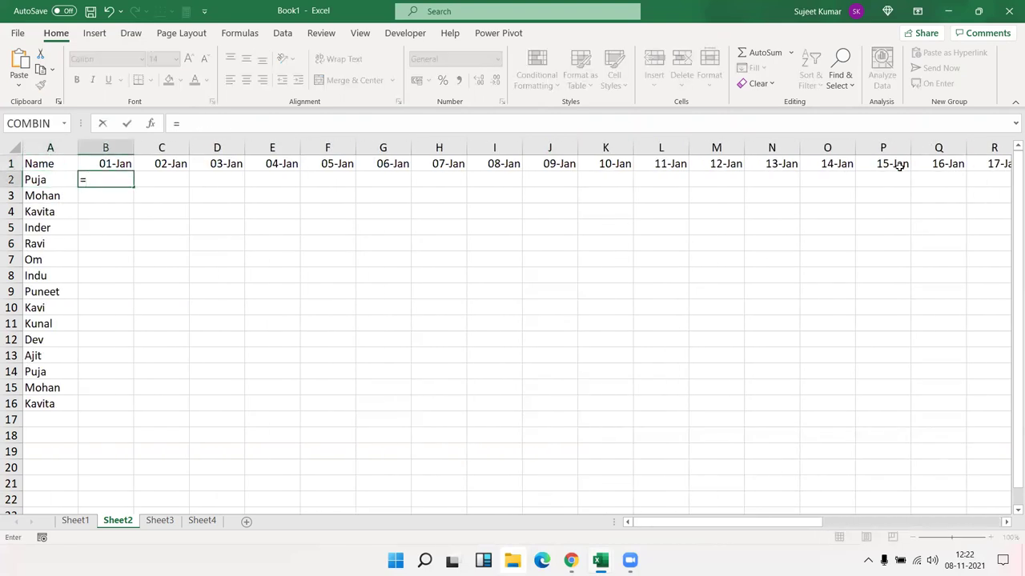
key("Escape")
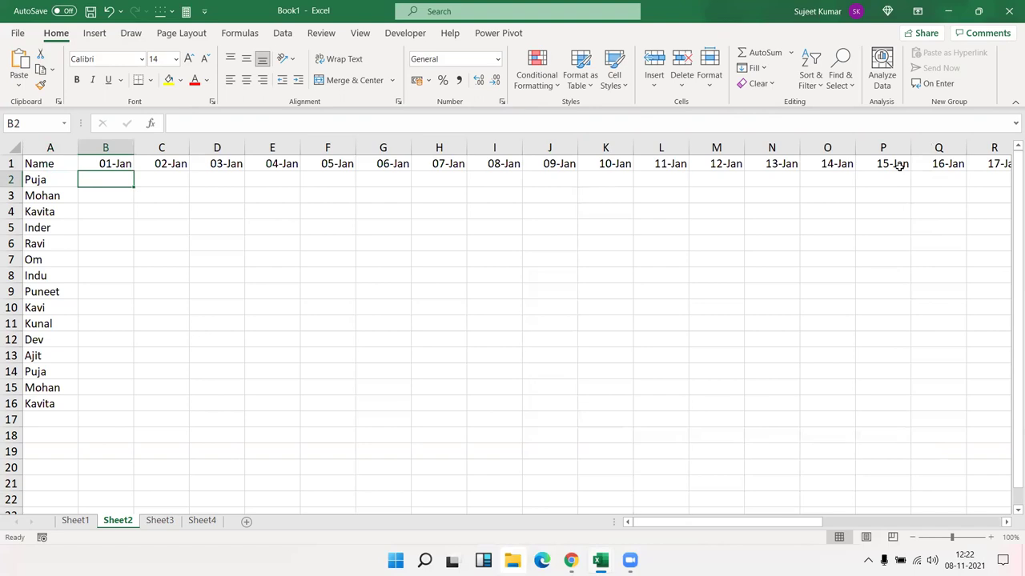
type("=ra")
key("Down")
key("Down")
key("Down")
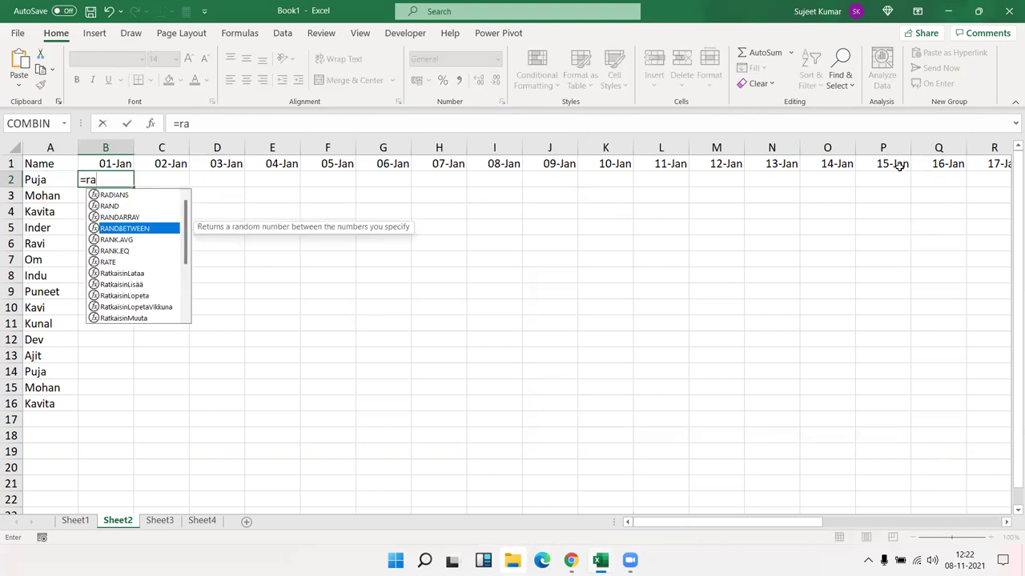
key("Tab")
type("0,")
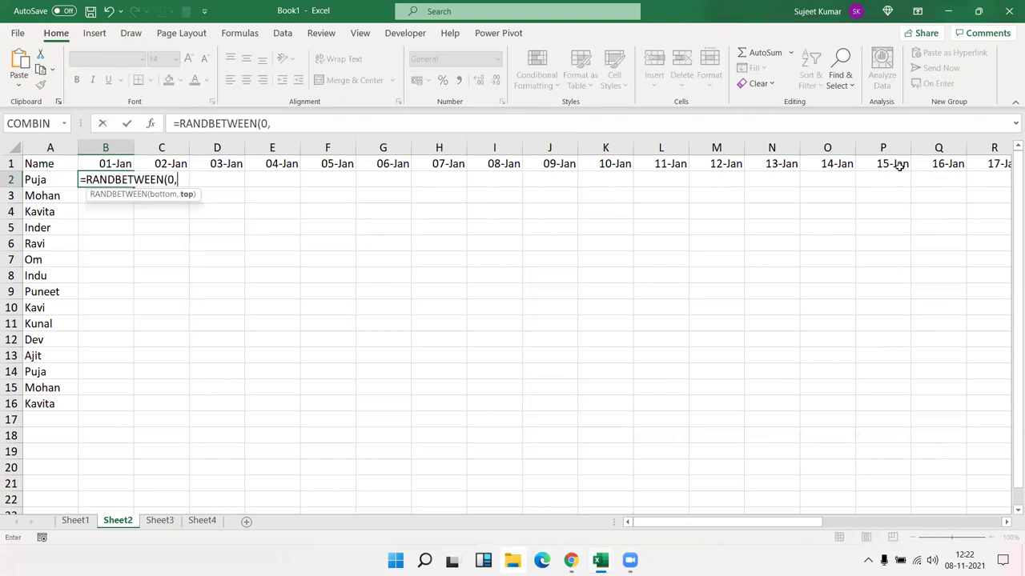
type("1")
key("ctrl+Return")
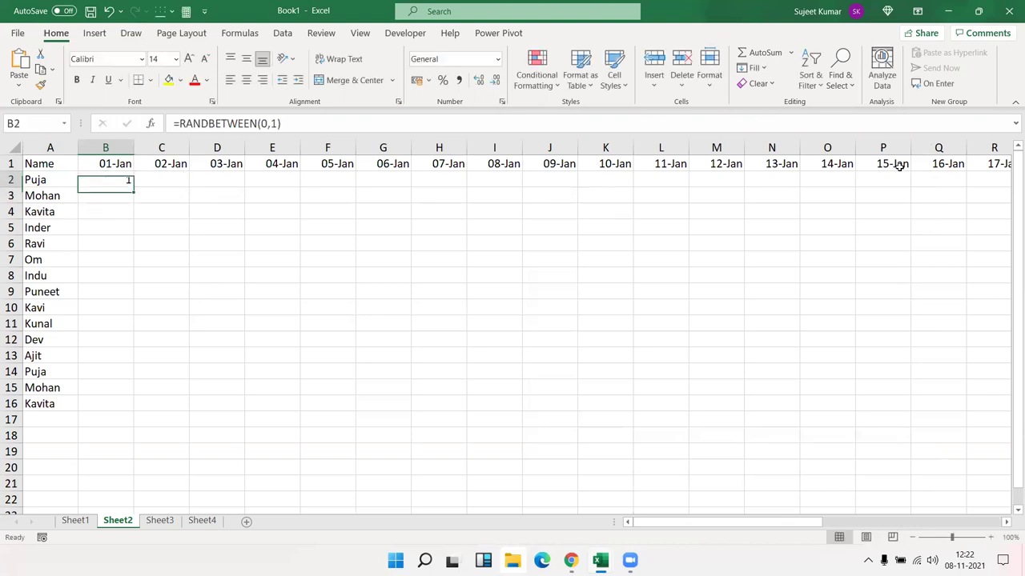
Step: Change B2's formula to =RANDBETWEEN(0,9)
key("Up")
key("ctrl+Right")
key("ctrl+Left")
key("Down")
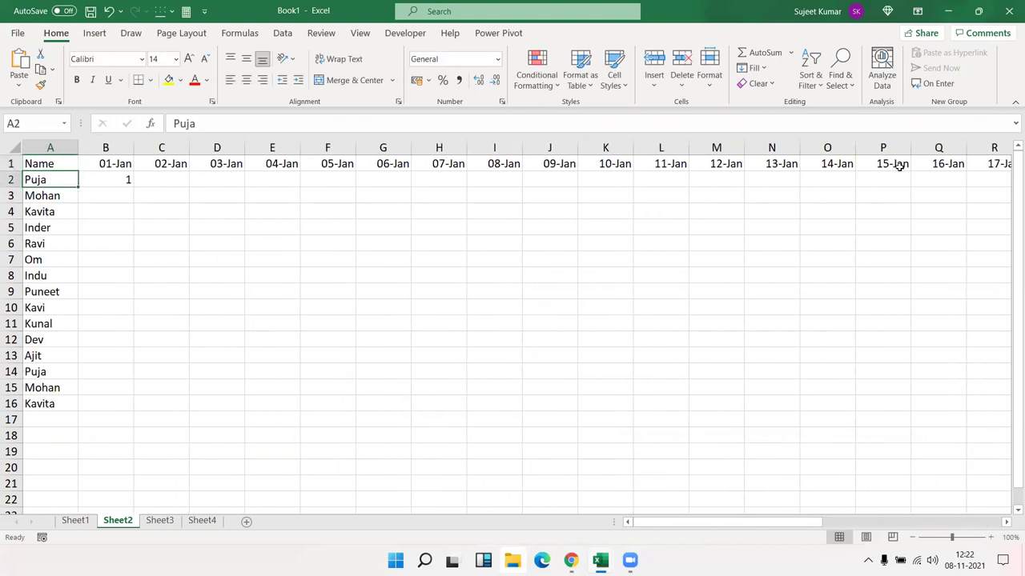
key("Right")
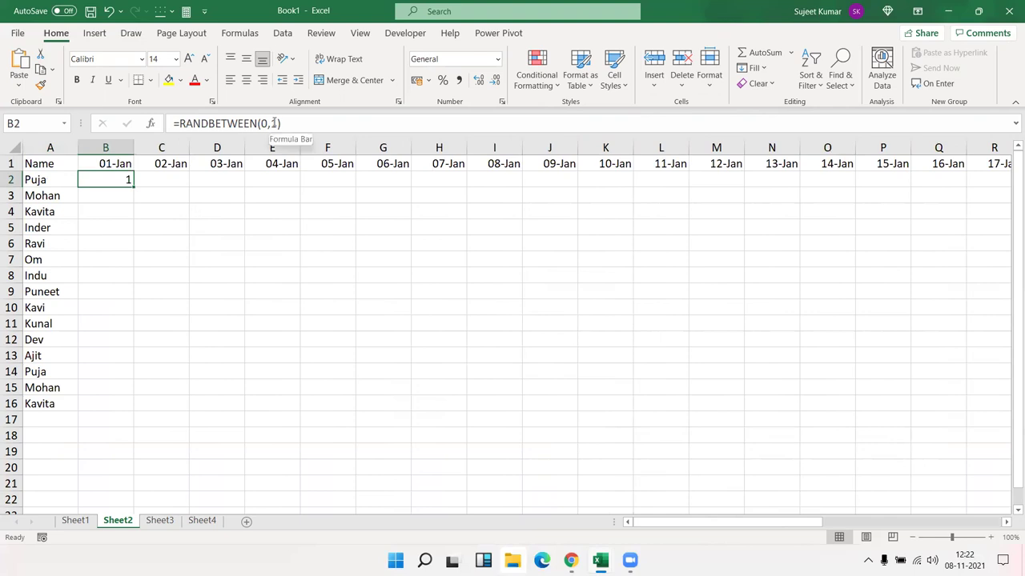
left_click(274, 123)
key("BackSpace")
type("9")
key("ctrl+Return")
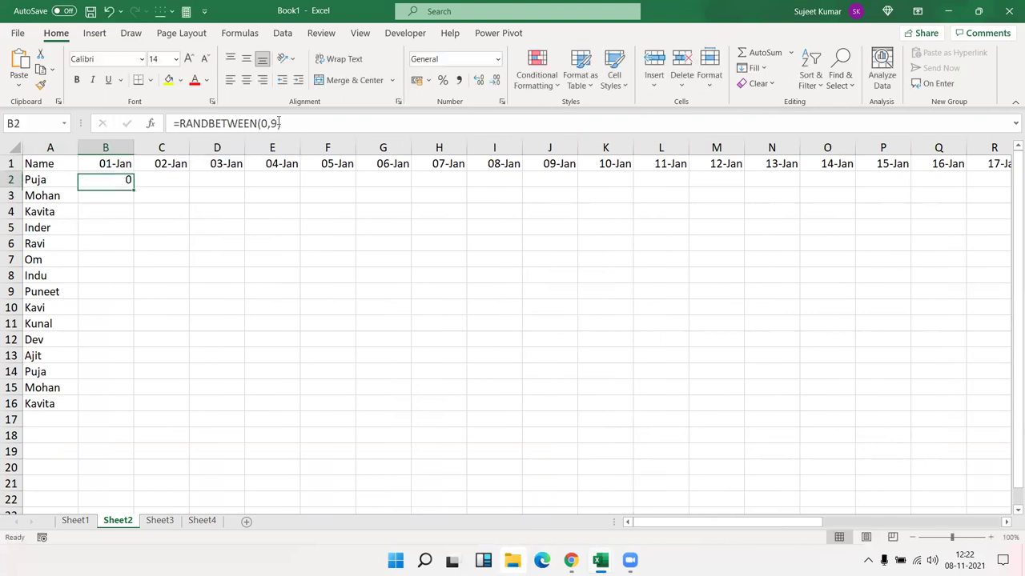
Step: Select B2:AF16 and fill the RANDBETWEEN formula right and down across it
key("Up")
key("ctrl+Right")
key("Down")
key("ctrl+shift+Left")
key("ctrl+shift+Left")
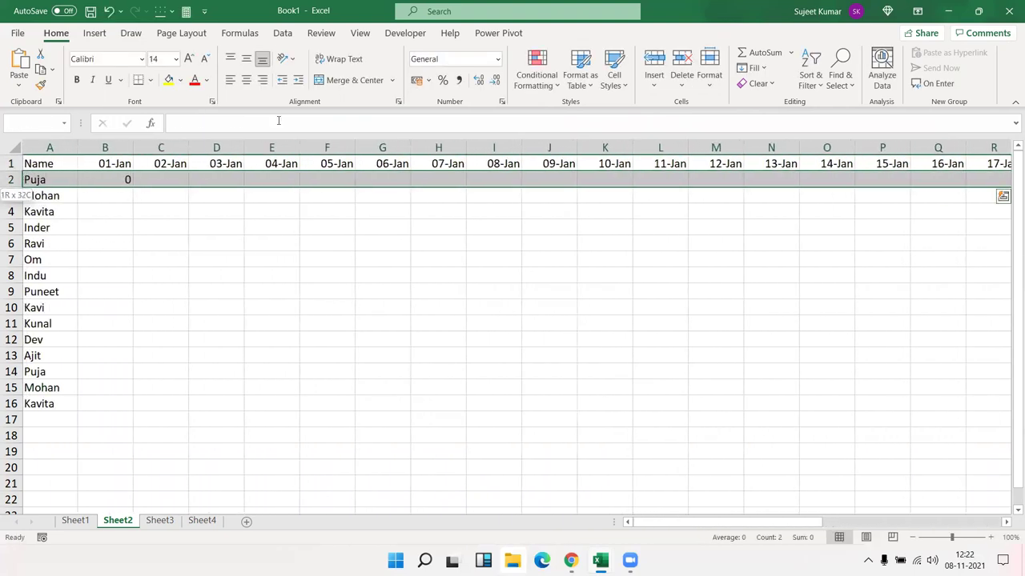
key("shift+Right")
key("shift+Down")
key("shift+Down")
key("shift+Down")
key("shift+Down")
key("shift+Down")
key("shift+Down")
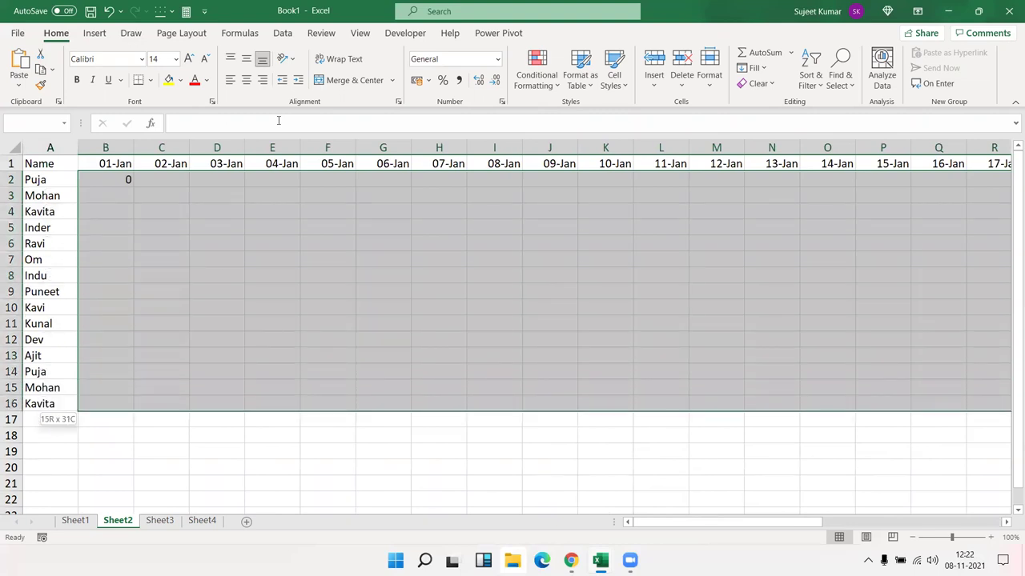
key("ctrl+r")
key("ctrl+d")
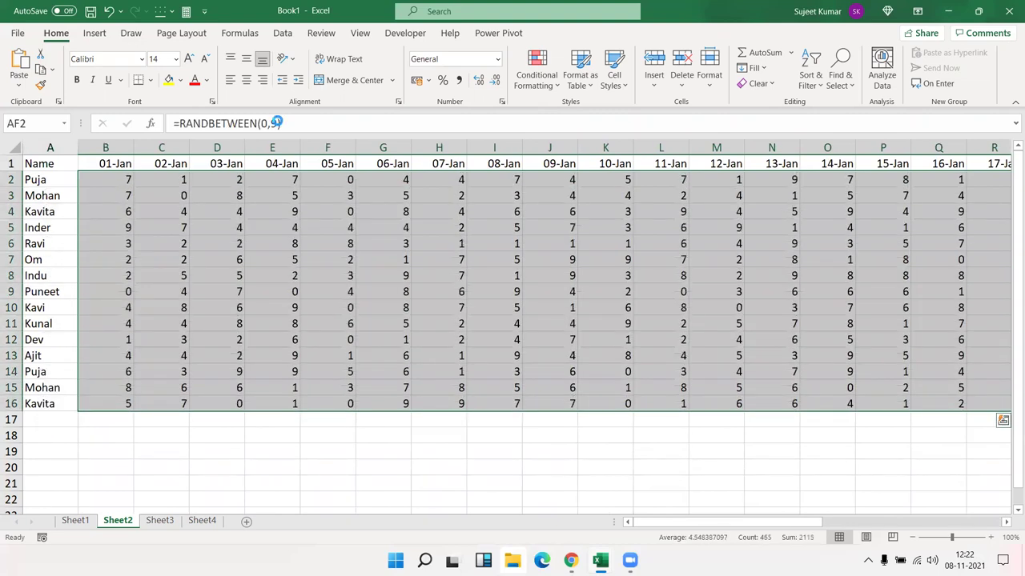
Step: Copy the random-digit block and paste it back as plain values
key("ctrl+c")
key("ctrl+q")
left_click(19, 83)
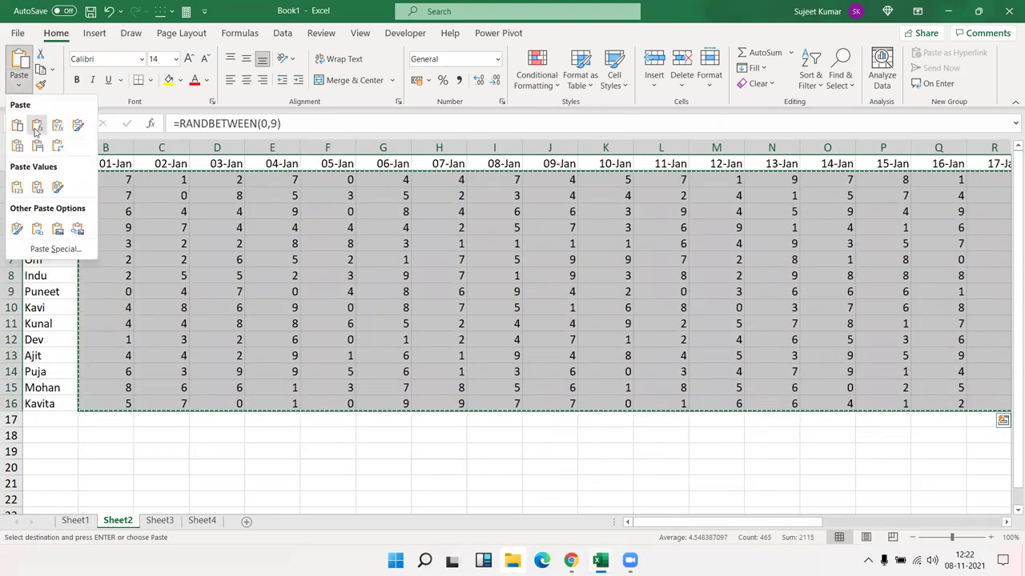
left_click(17, 188)
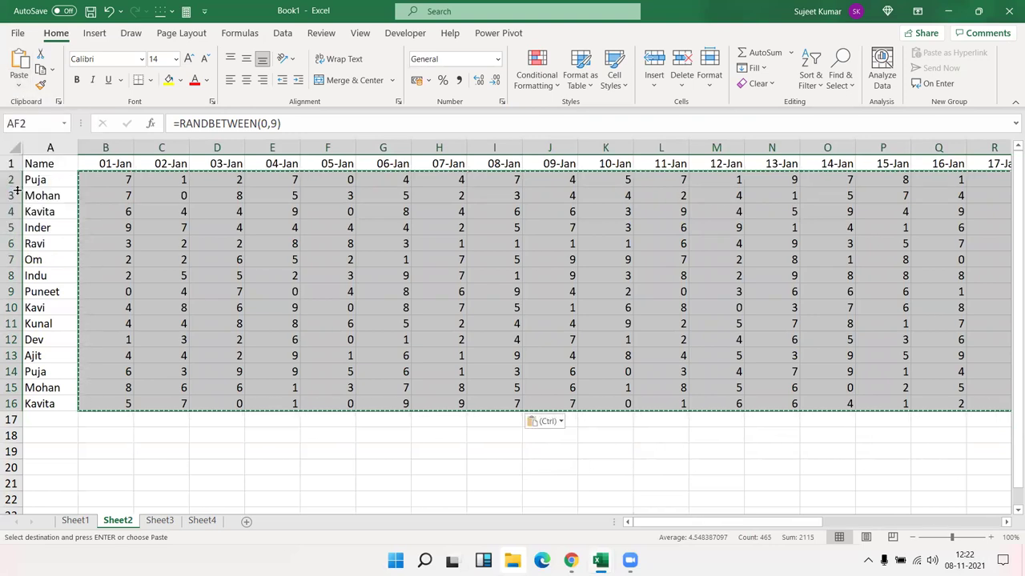
scroll(105, 208, "right", 7)
left_click(238, 211)
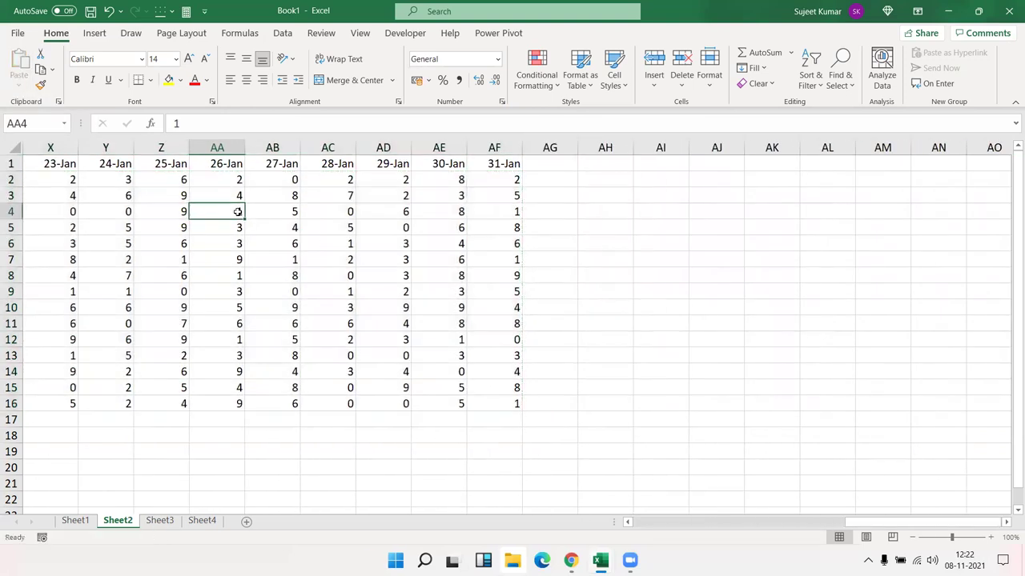
key("Home")
key("Up")
key("Up")
key("Up")
key("Right")
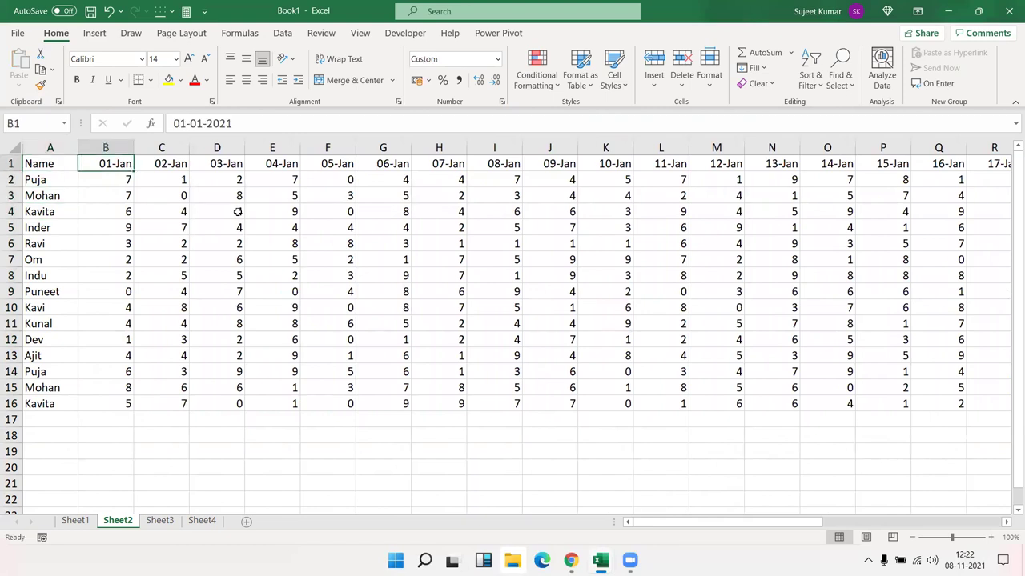
key("ctrl+Right")
key("Down")
key("Down")
key("Down")
key("Down")
key("Down")
key("Down")
key("Down")
key("Down")
key("Down")
key("Down")
key("ctrl+Left")
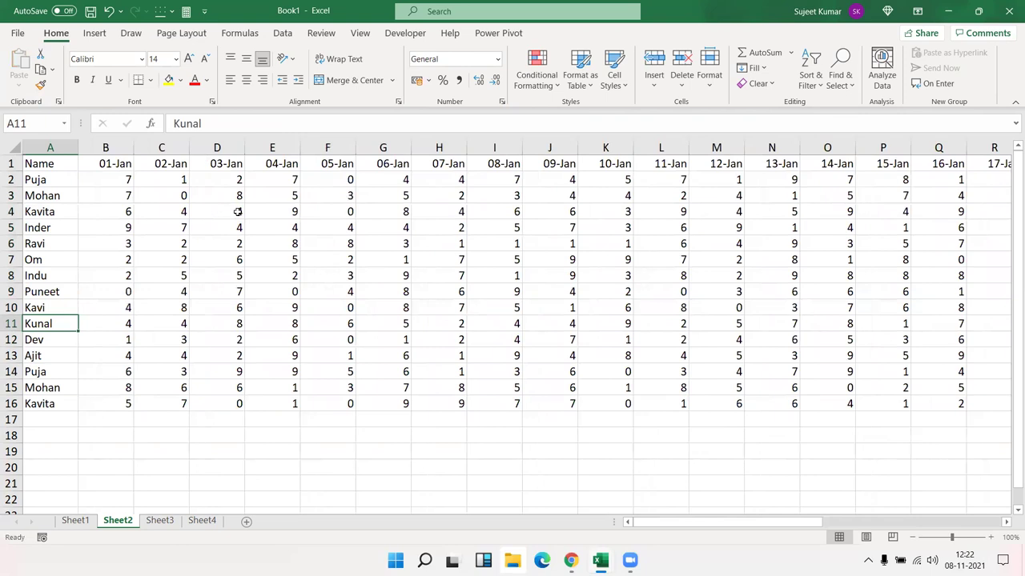
key("Right")
key("Up")
key("Up")
key("Up")
key("ctrl+Up")
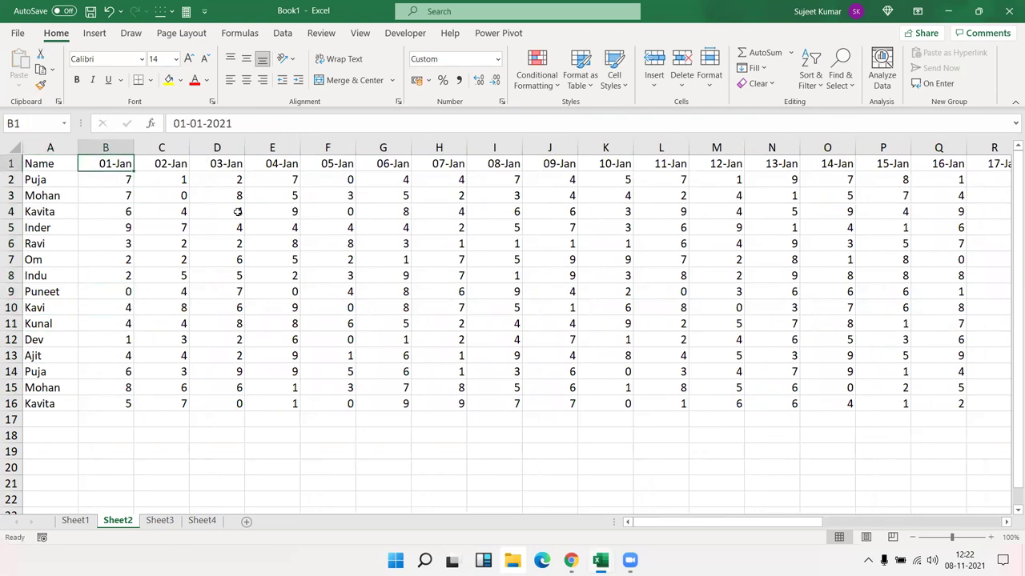
key("Down")
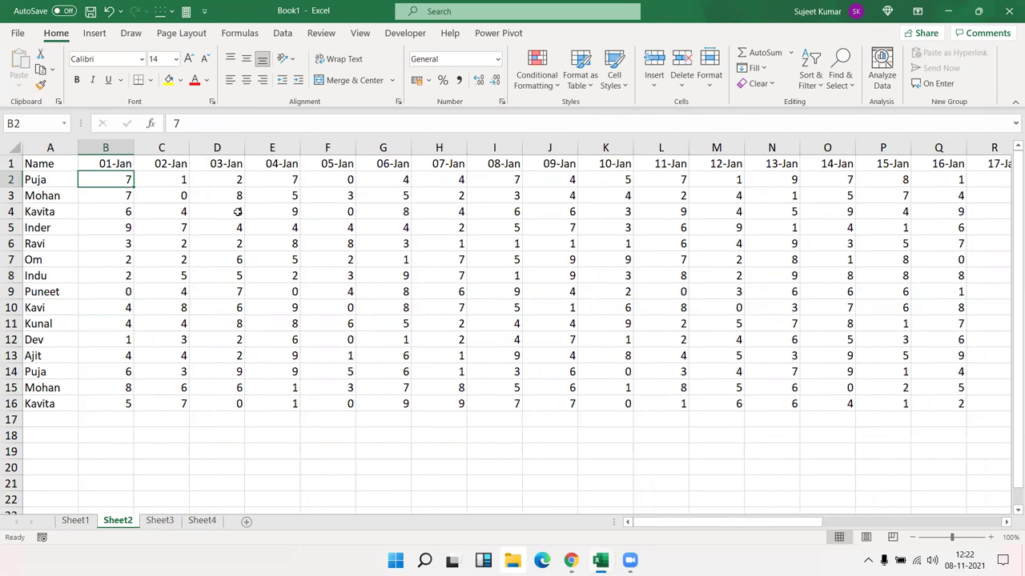
key("Down")
key("Down")
key("Down")
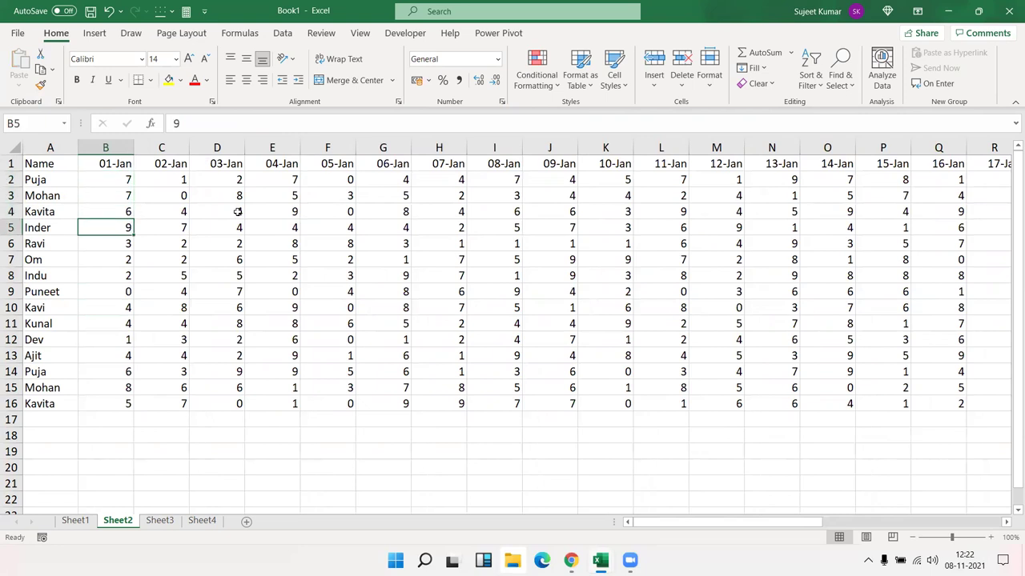
key("Right")
key("Up")
key("Up")
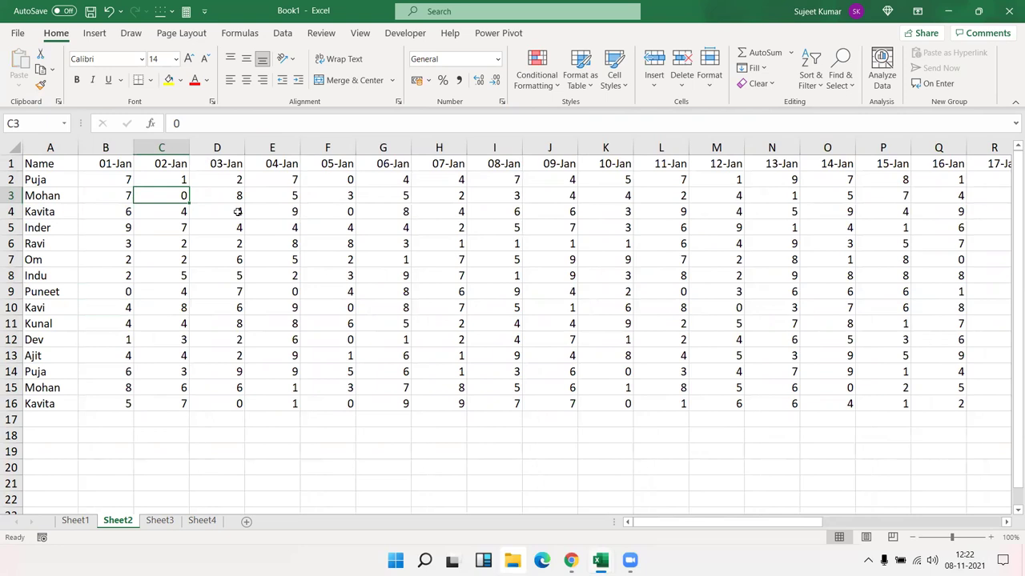
key("Right")
key("Right")
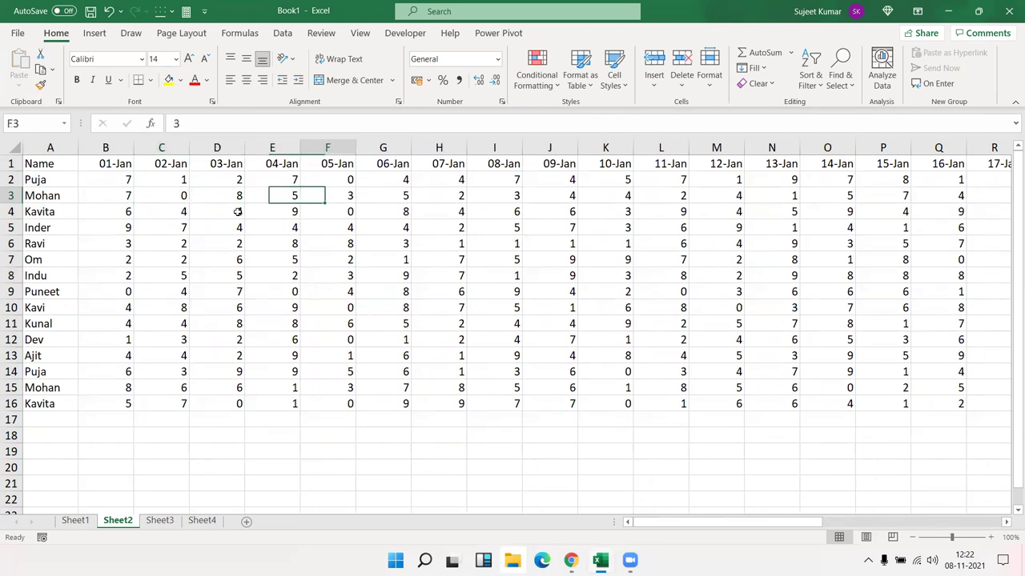
key("Right")
key("Right")
key("Up")
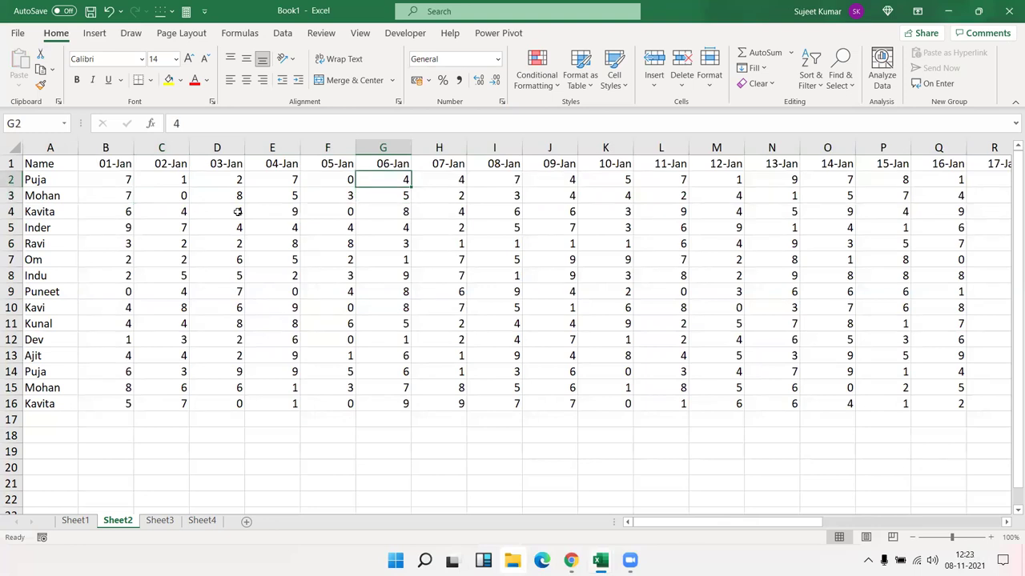
key("Left")
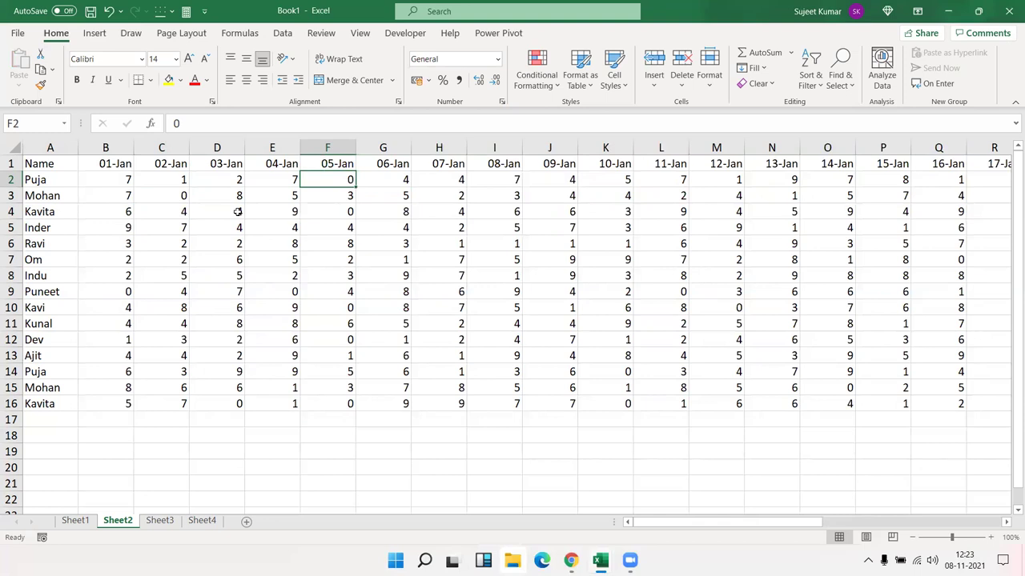
key("Left")
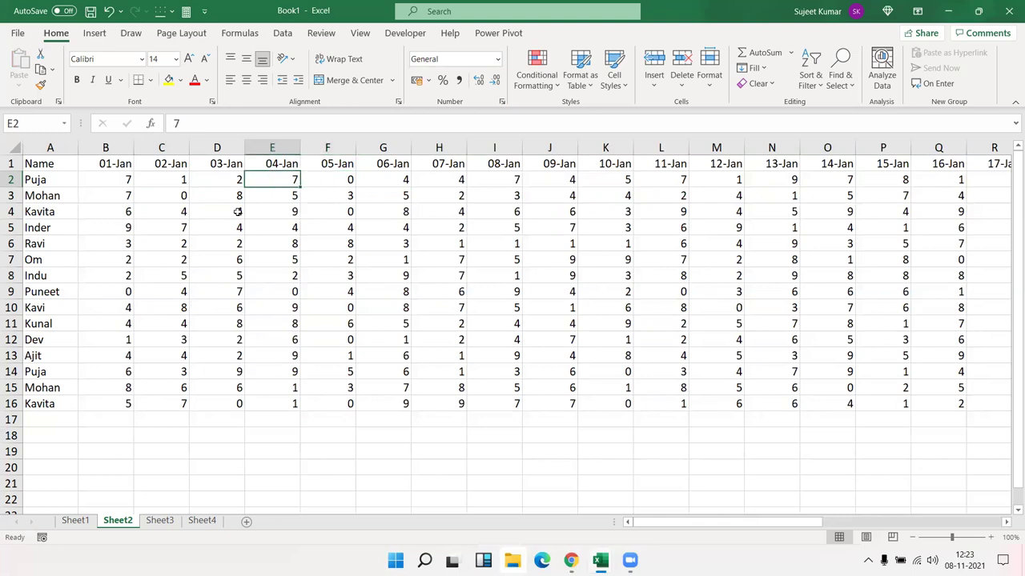
Step: Select the digit grid B2:AF16, checking the format guidelines page along the way
key("Left")
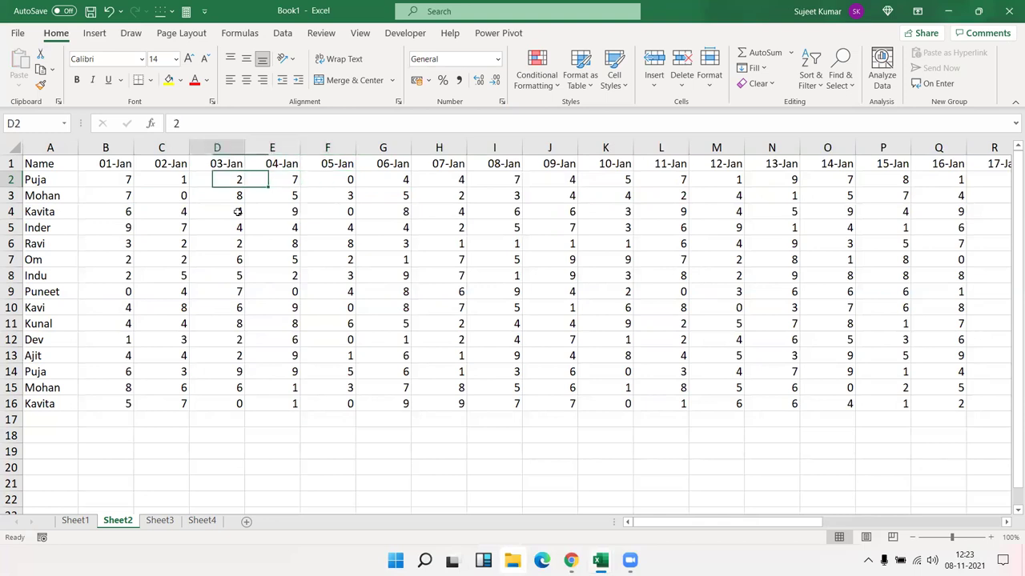
key("Left")
key("Left")
key("ctrl+shift+Right")
key("ctrl+shift+Down")
key("alt+Tab")
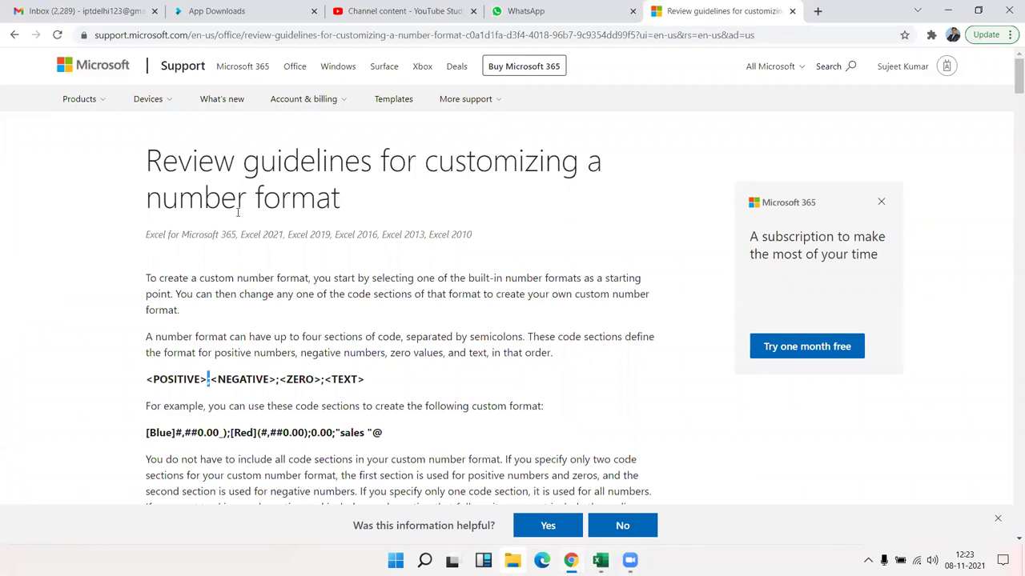
key("alt+Tab")
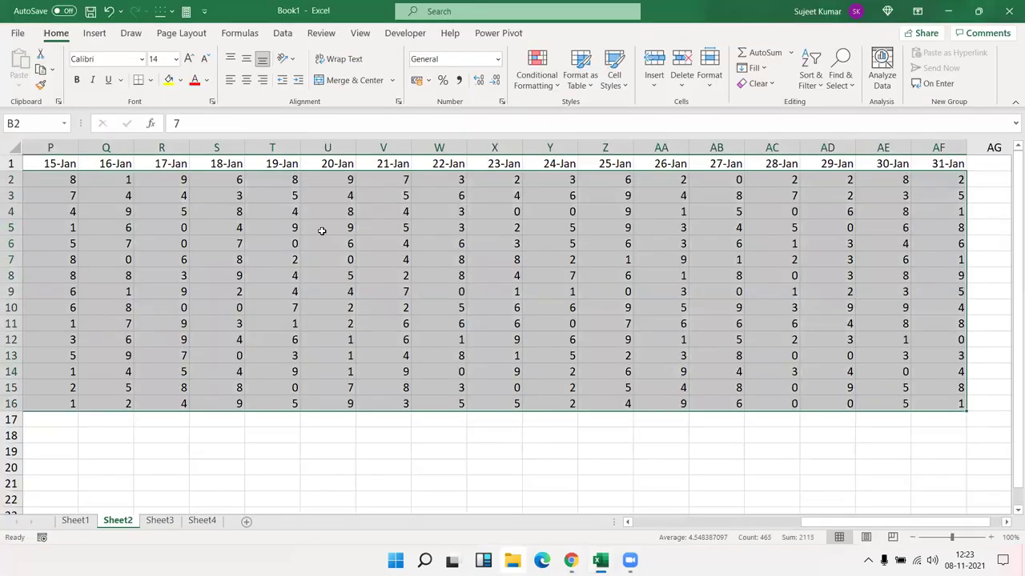
Step: Apply the custom number format "P";;"A" to the selected grid via Format Cells
right_click(365, 264)
left_click(421, 476)
left_click(273, 369)
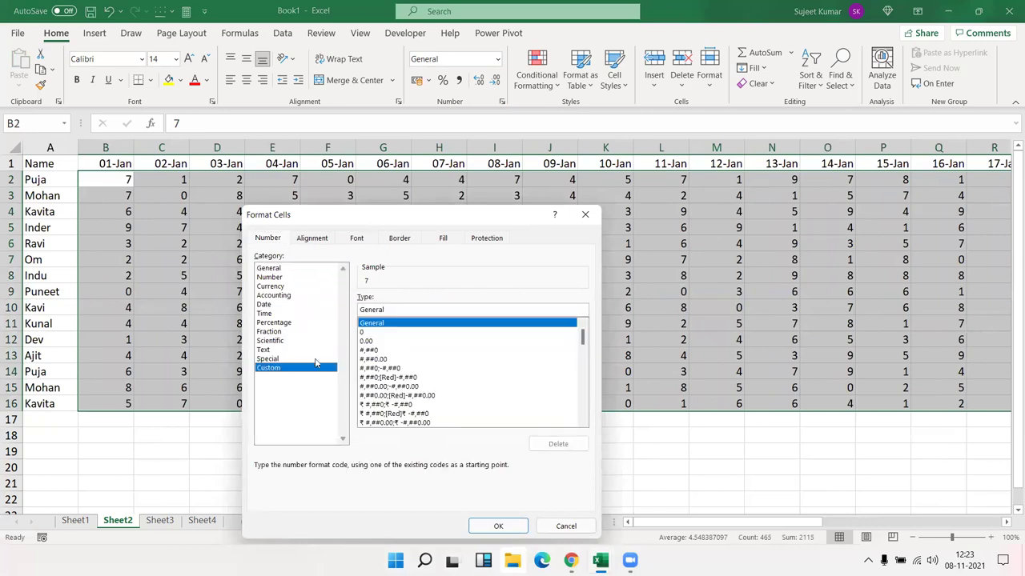
left_click(389, 311)
double_click(389, 311)
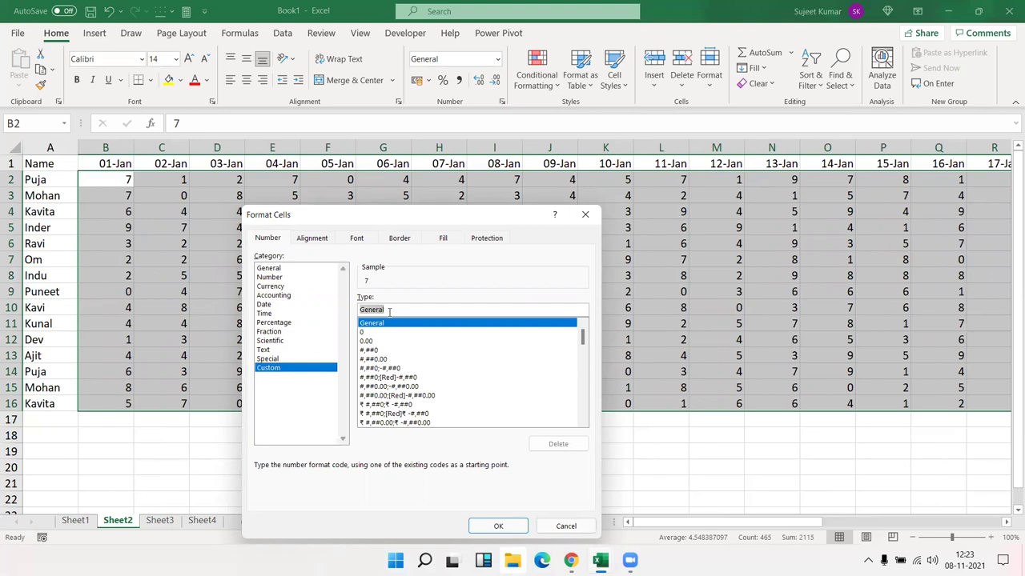
type("0")
key("BackSpace")
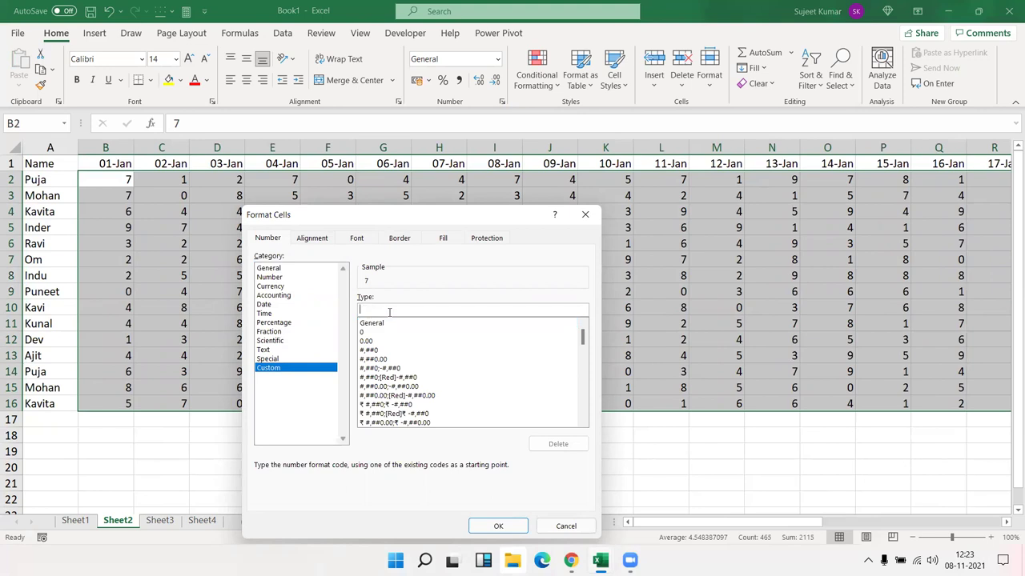
type("\"P\"")
type(";;\"A")
type("\"")
key("Return")
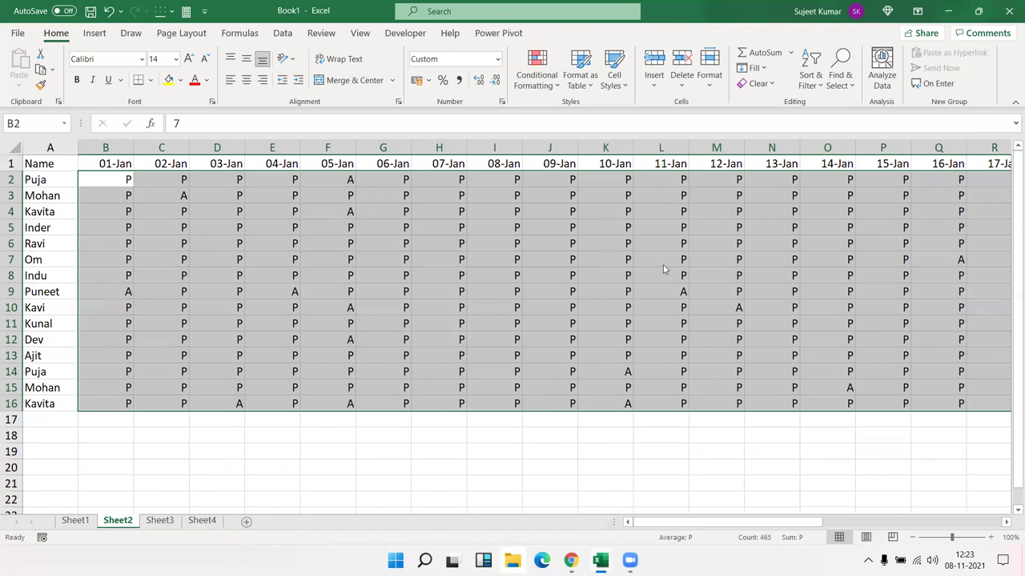
Step: Select the full block of P/A marks and open Format Cells with Ctrl+1
left_click(646, 210)
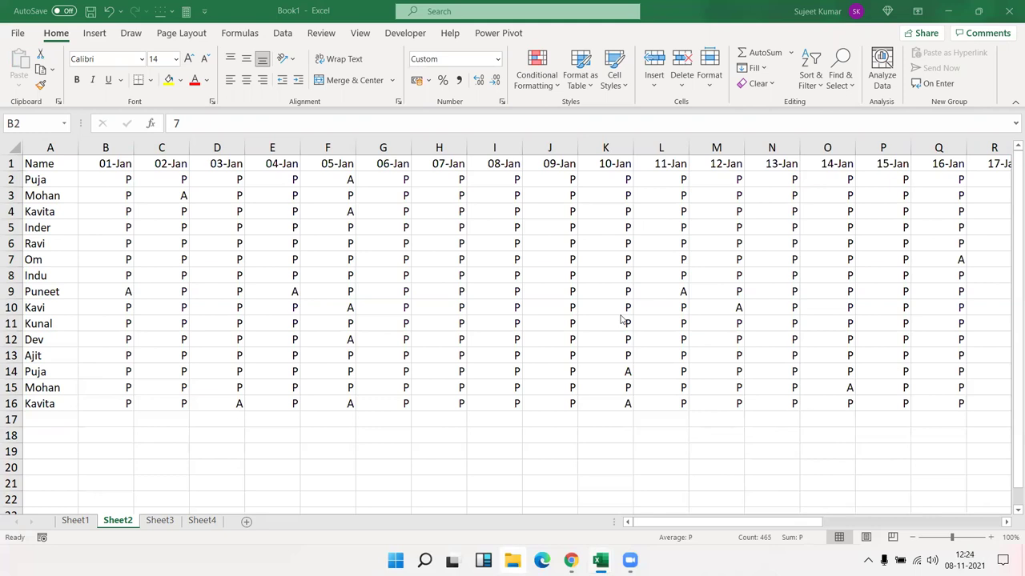
key("ctrl+shift+End")
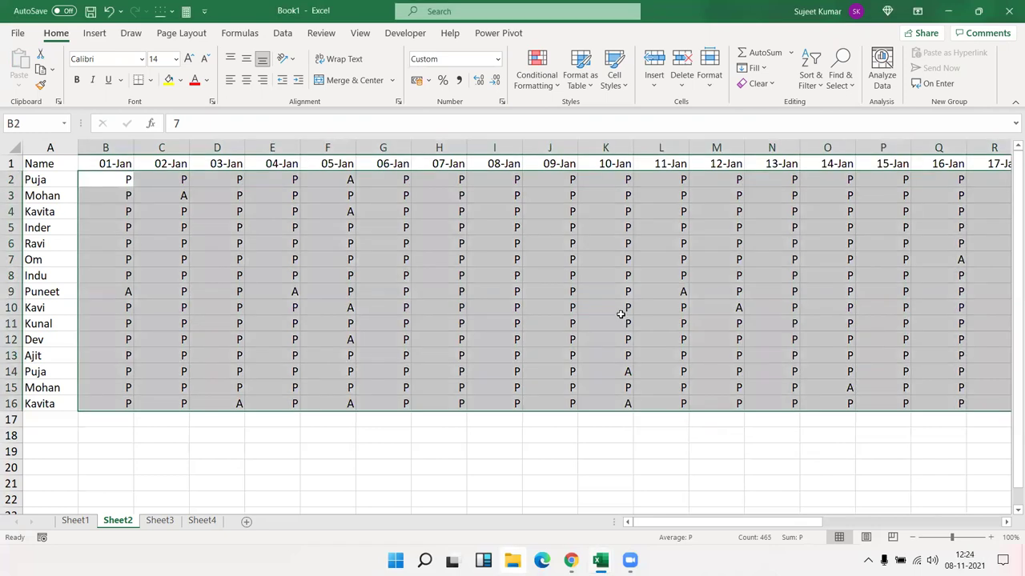
right_click(538, 347)
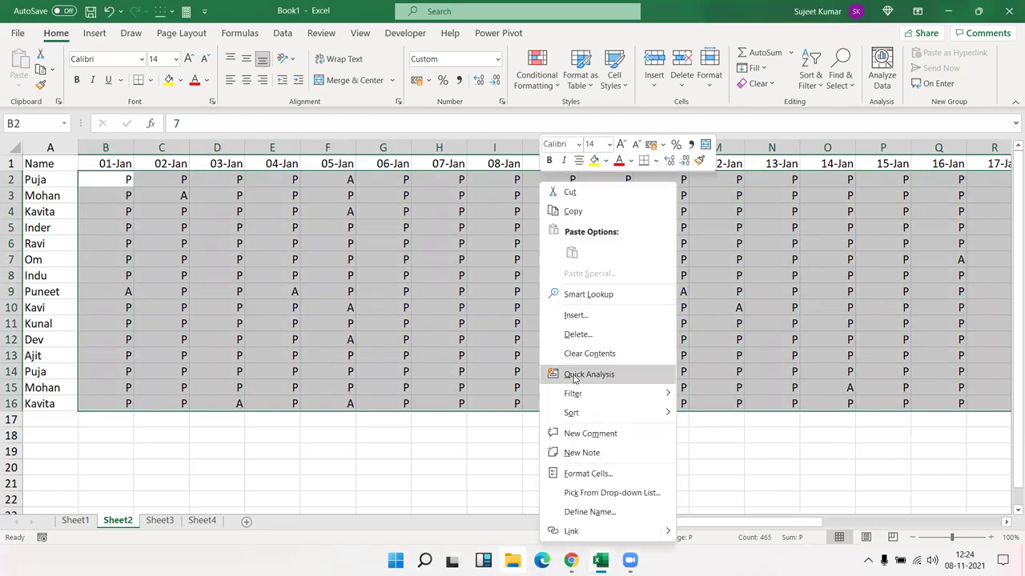
key("ctrl+1")
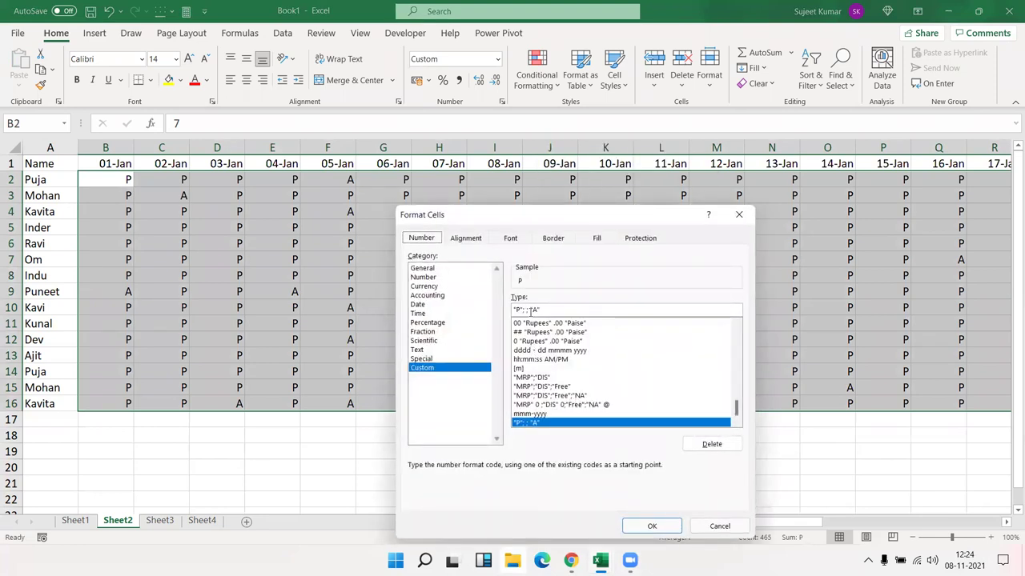
Step: Highlight sections of the "P";;"A" type code to explain it, then close Format Cells unchanged
left_click(847, 190)
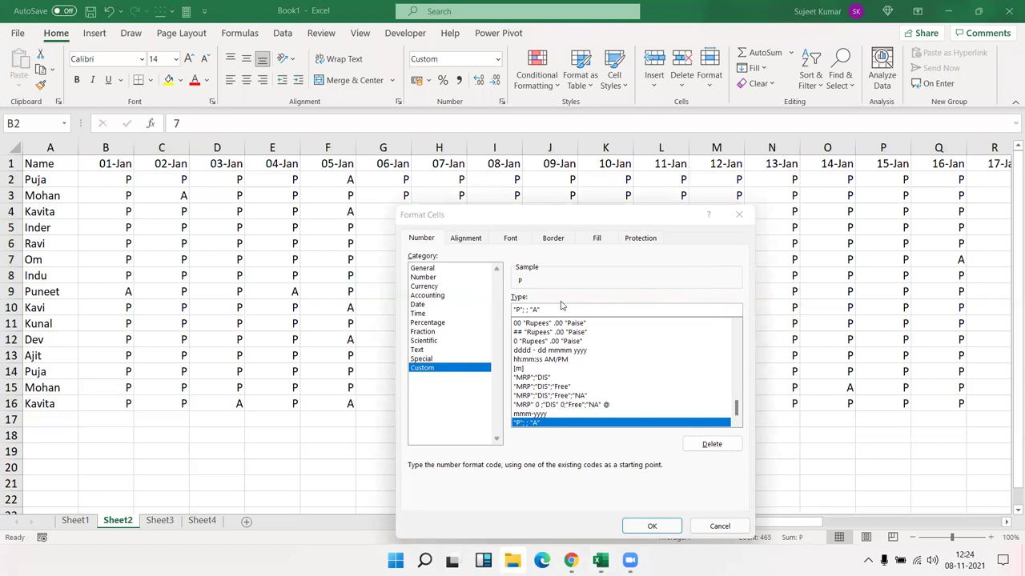
left_click(563, 310)
left_click_drag(552, 309, 511, 310)
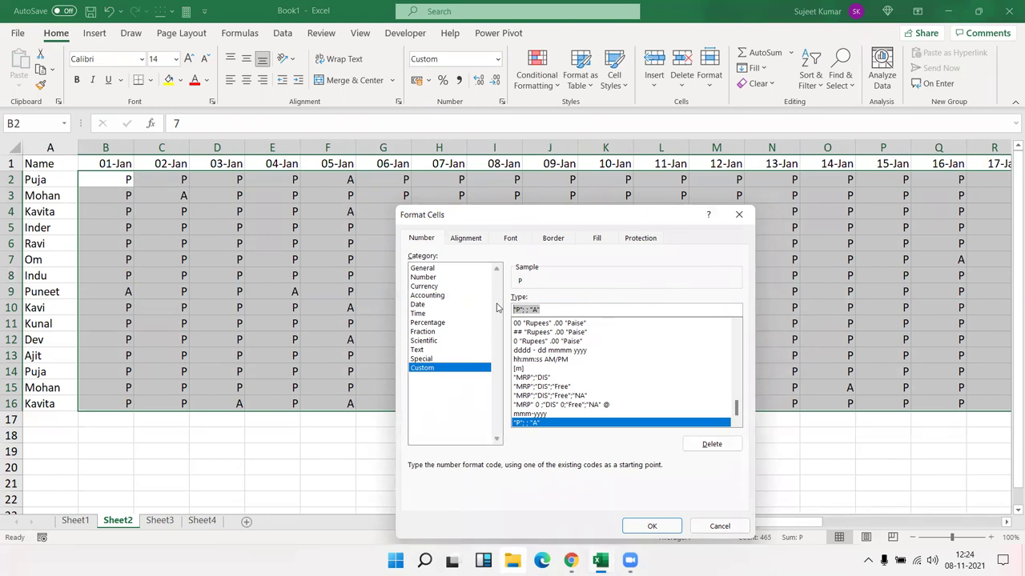
left_click(525, 310)
left_click_drag(524, 310, 507, 312)
left_click(537, 310)
left_click(738, 214)
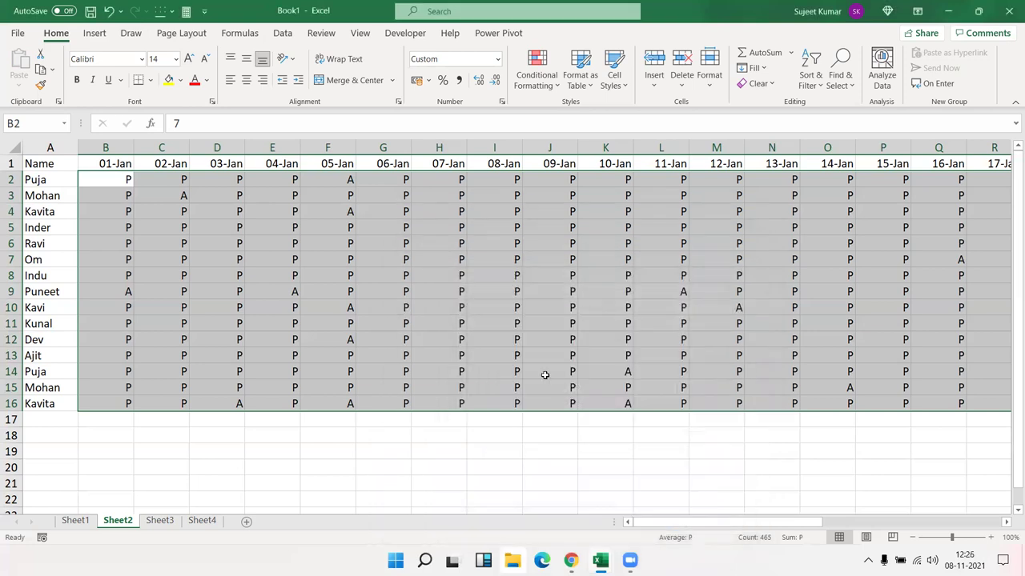
left_click(599, 328)
left_click(679, 321)
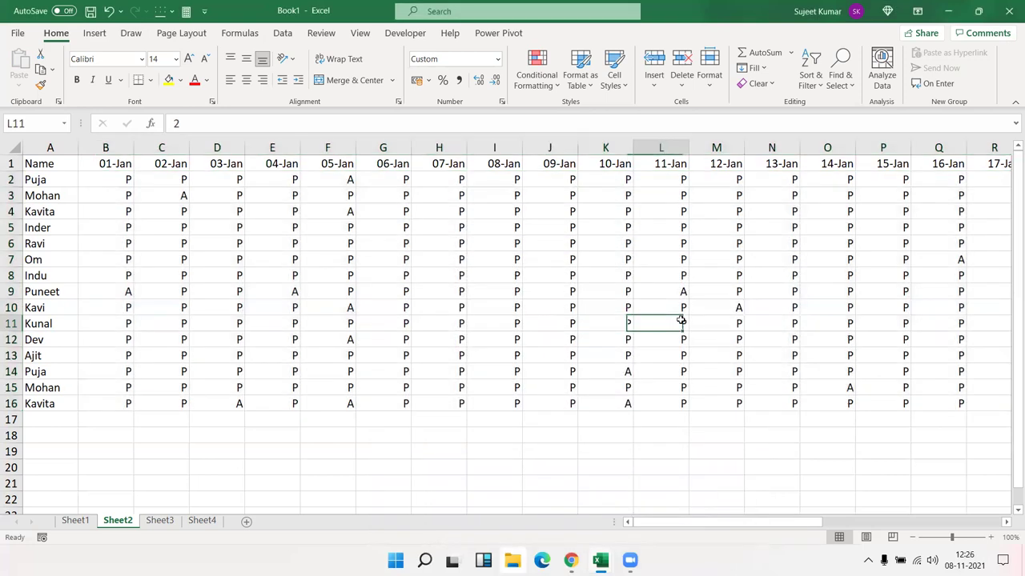
left_click(725, 302)
left_click(780, 296)
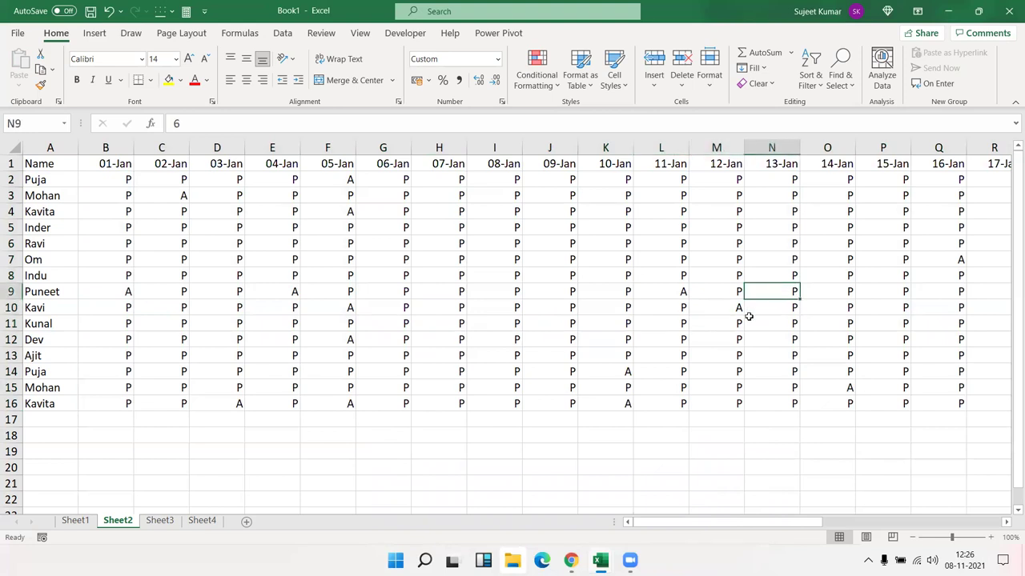
left_click(897, 230)
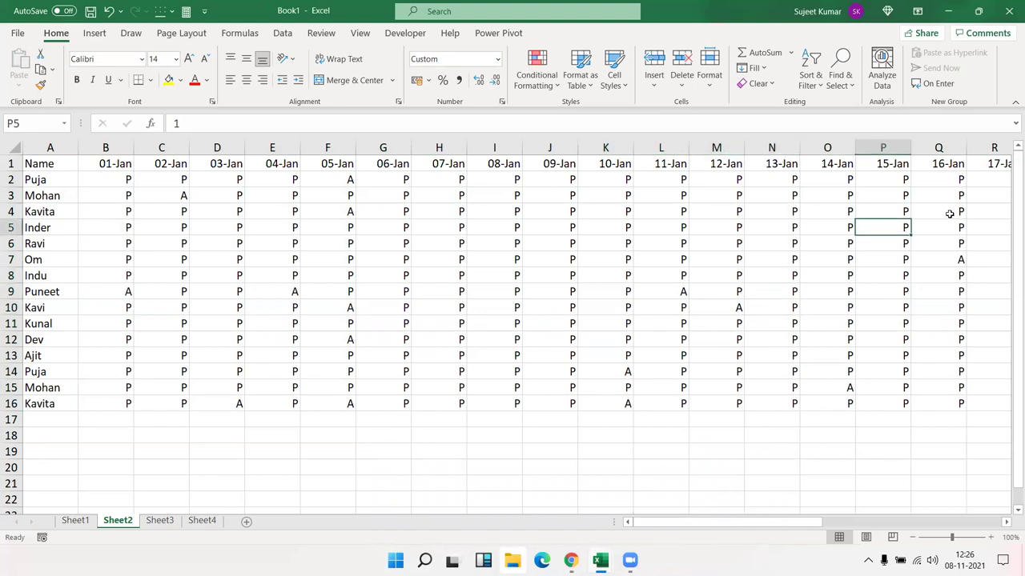
left_click(950, 213)
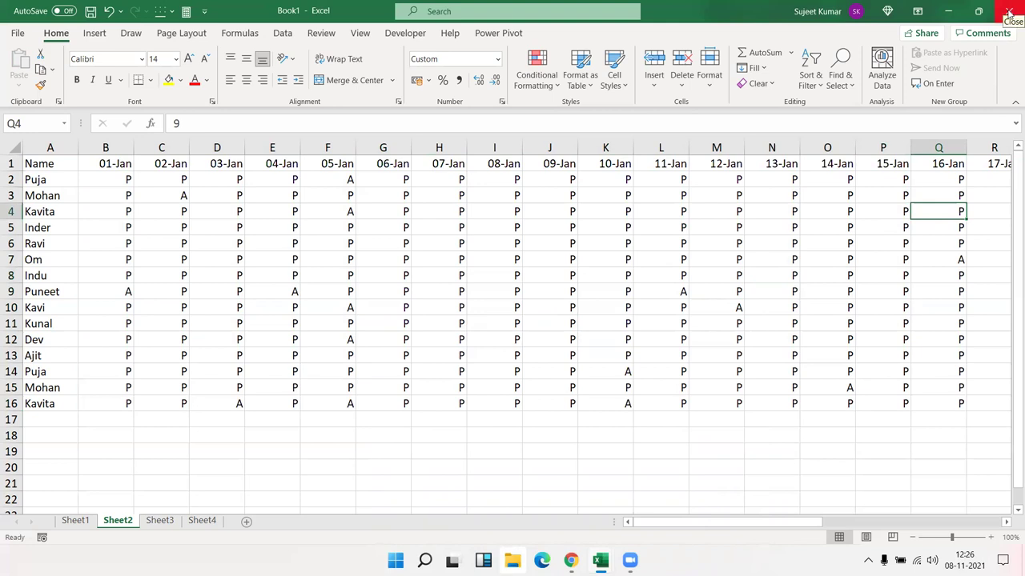
left_click(663, 373)
left_click(716, 373)
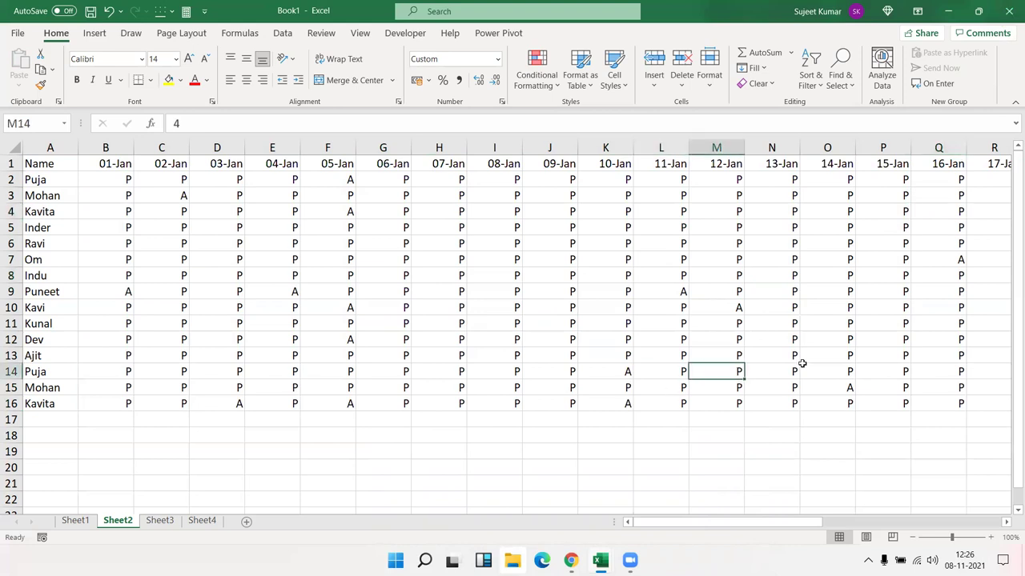
left_click(805, 357)
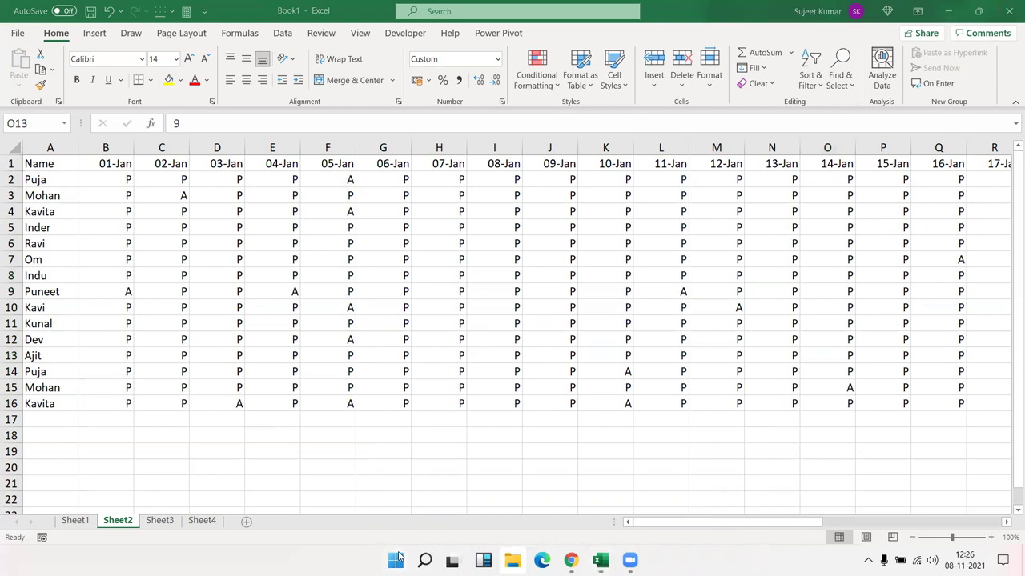
Step: Read the custom-format guidelines in Chrome, marking the # placeholder example
left_click(571, 560)
scroll(389, 334, "down", 1)
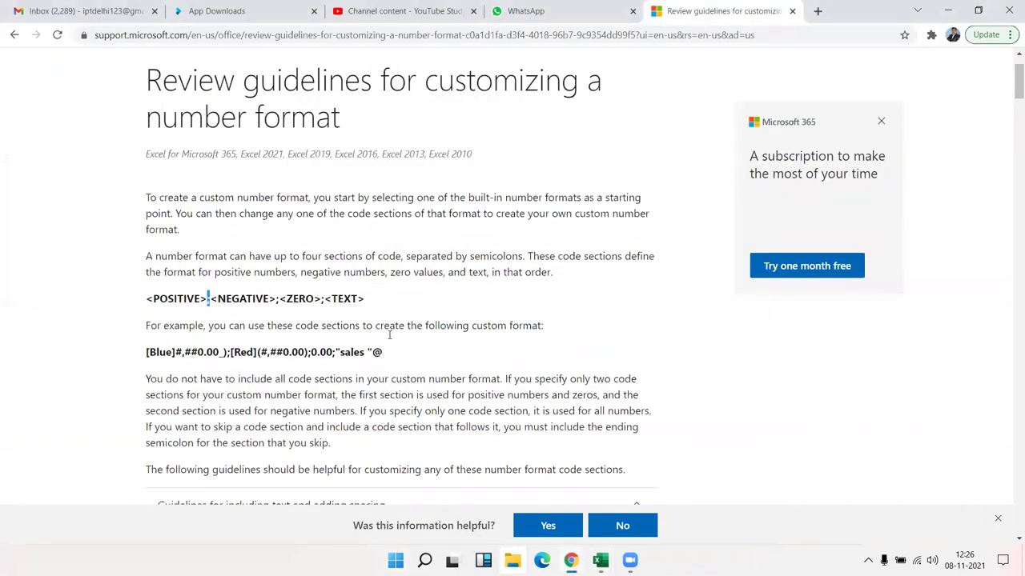
scroll(385, 333, "down", 3)
left_click_drag(183, 100, 175, 99)
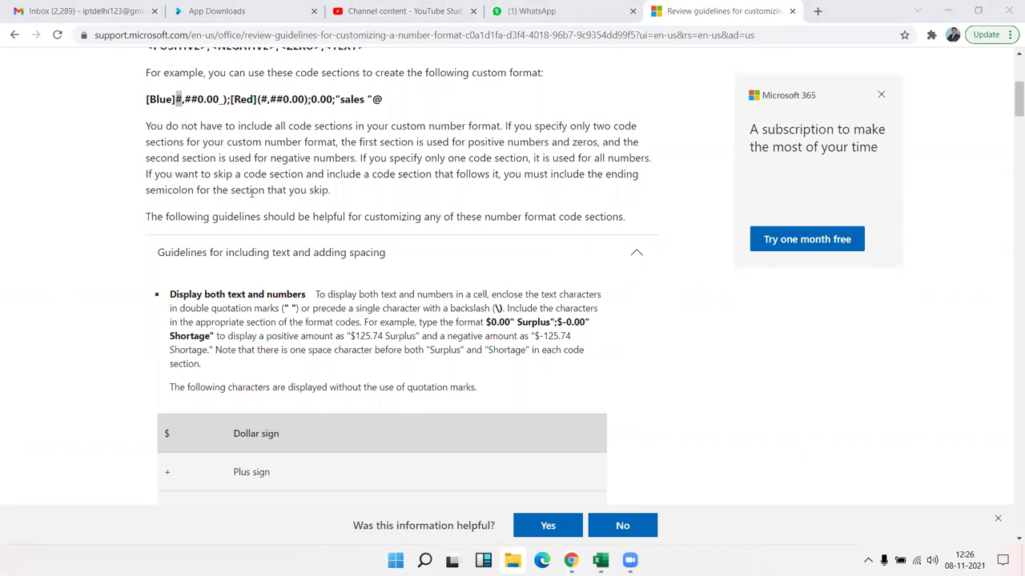
Step: Return to Book1 in Excel and select the attendance marks B2:AF16
key("alt+Tab")
key("alt+Tab")
mouse_move(600, 560)
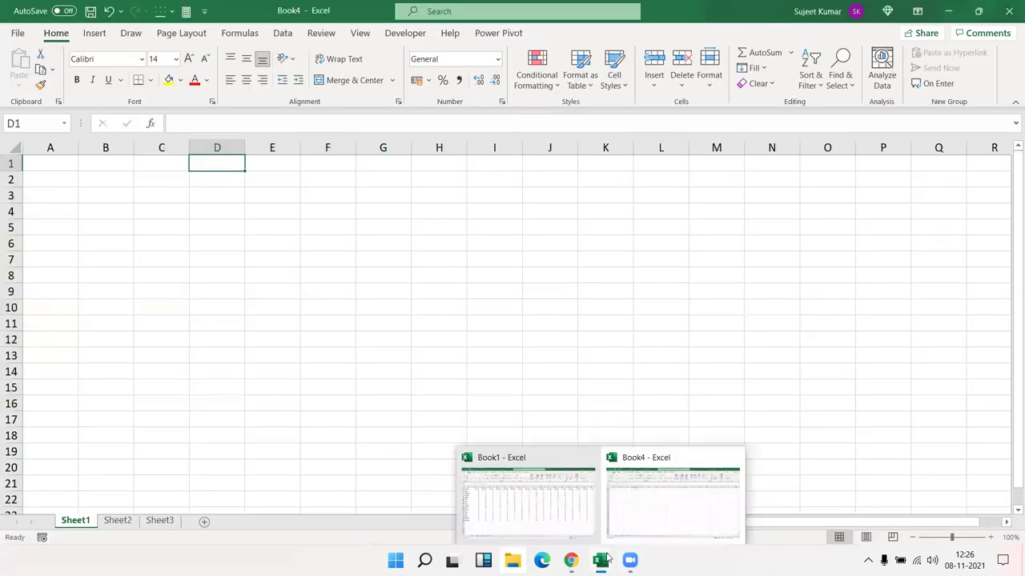
left_click(553, 497)
left_click(128, 180)
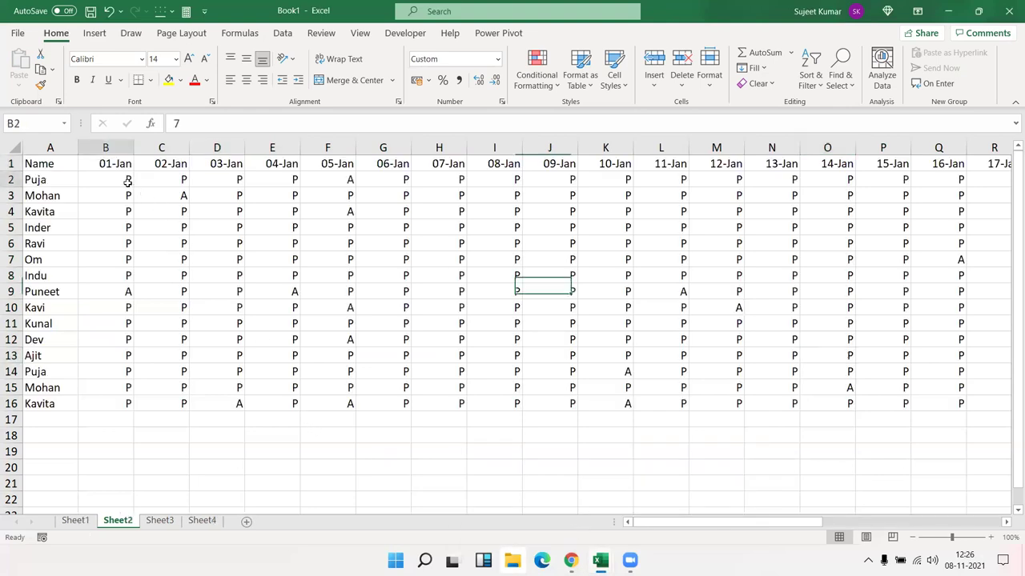
key("ctrl+shift+Right")
key("ctrl+shift+Down")
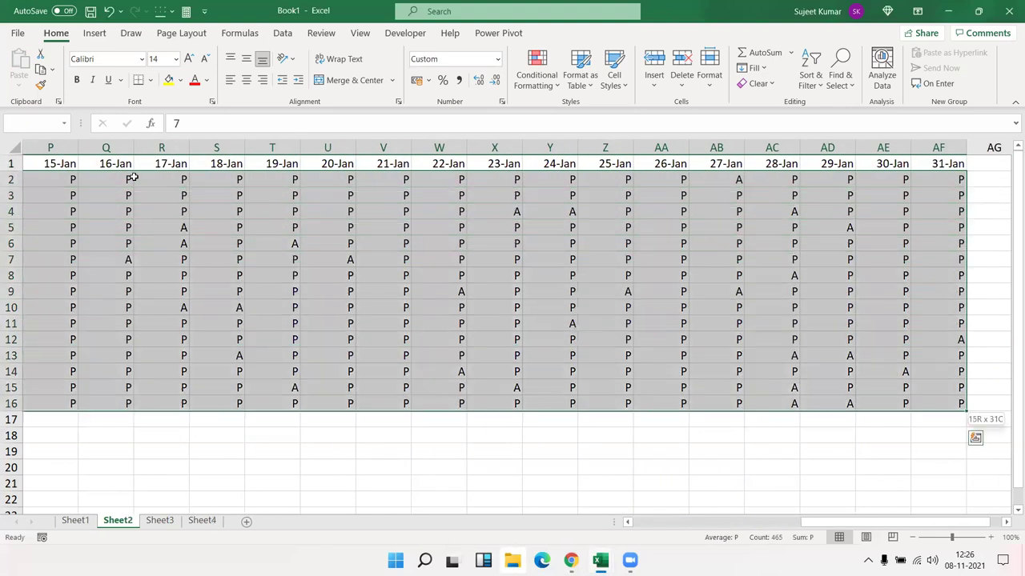
Step: Change the marks' custom format to [RED]"P";;"A" so P shows in red
left_click(501, 102)
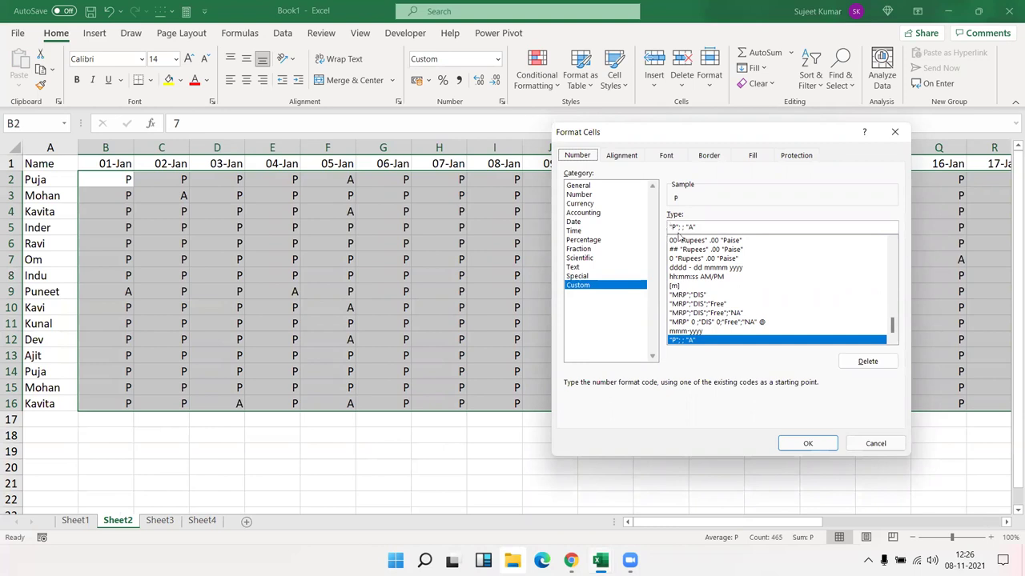
left_click(673, 227)
type("[")
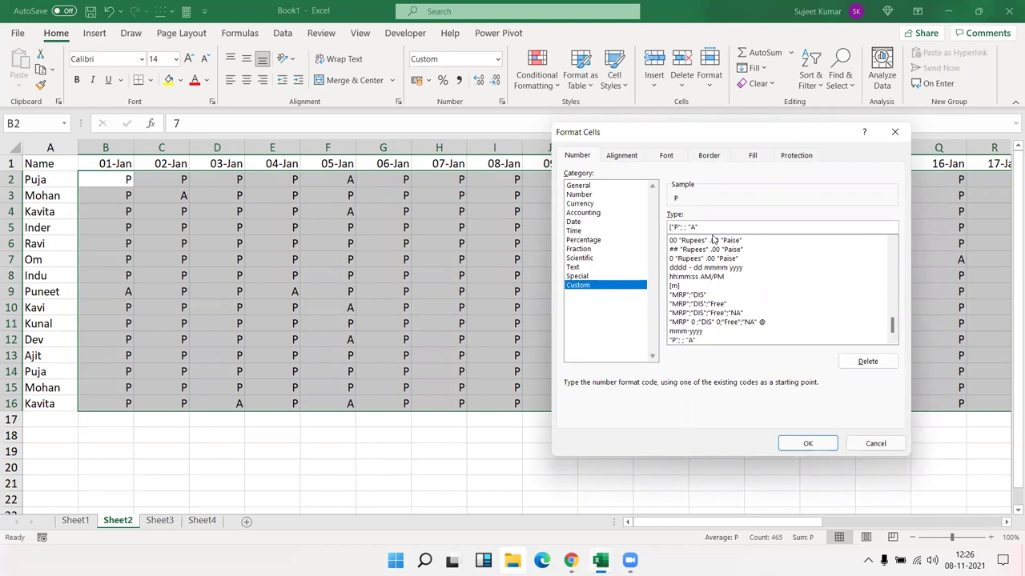
type("R")
type("ED]")
type("]")
left_click(808, 444)
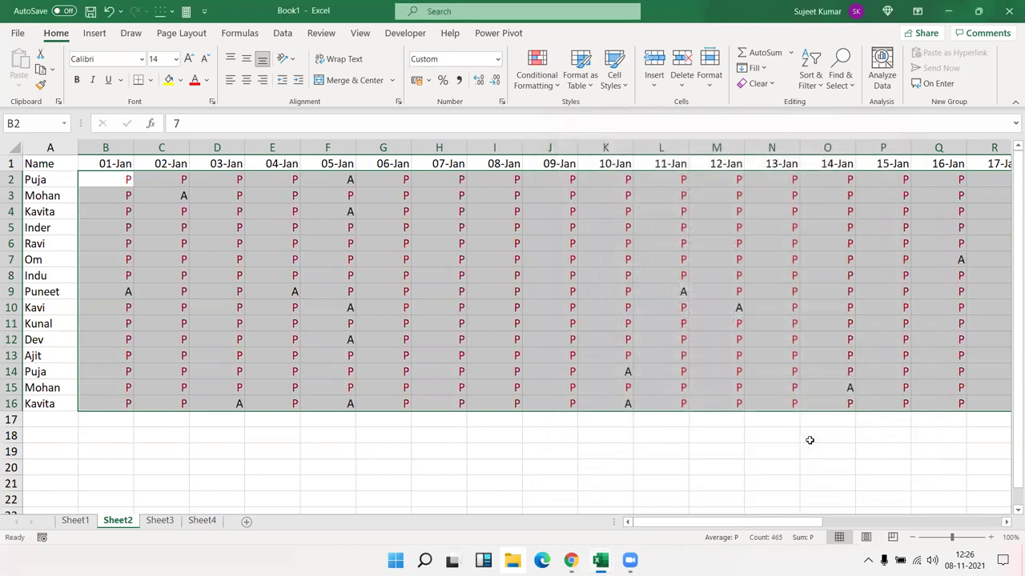
Step: Move the red colour code to the A section, giving "P";;[Red]"A", then return to the Chrome guide
left_click(502, 103)
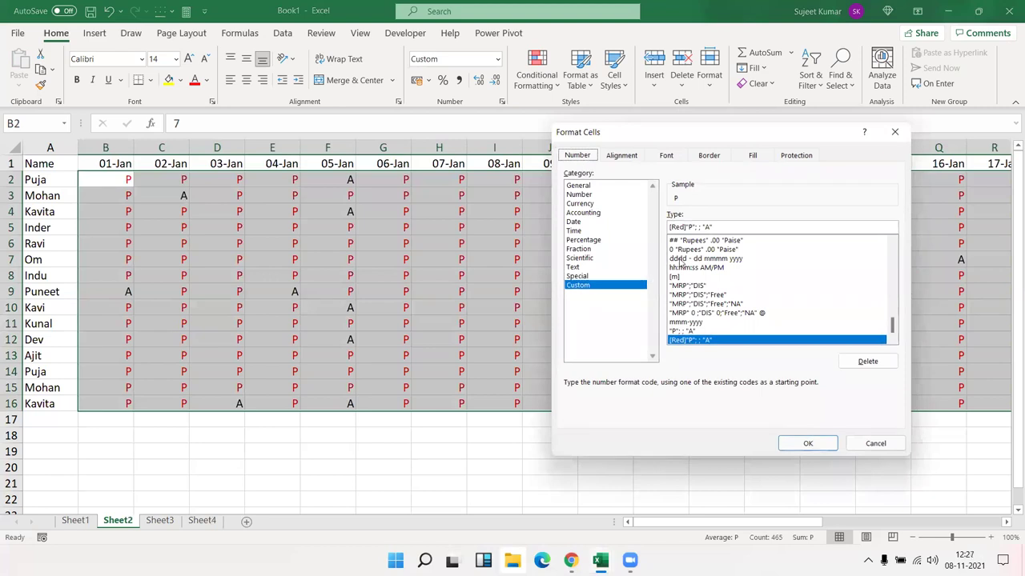
double_click(682, 227)
key("Delete")
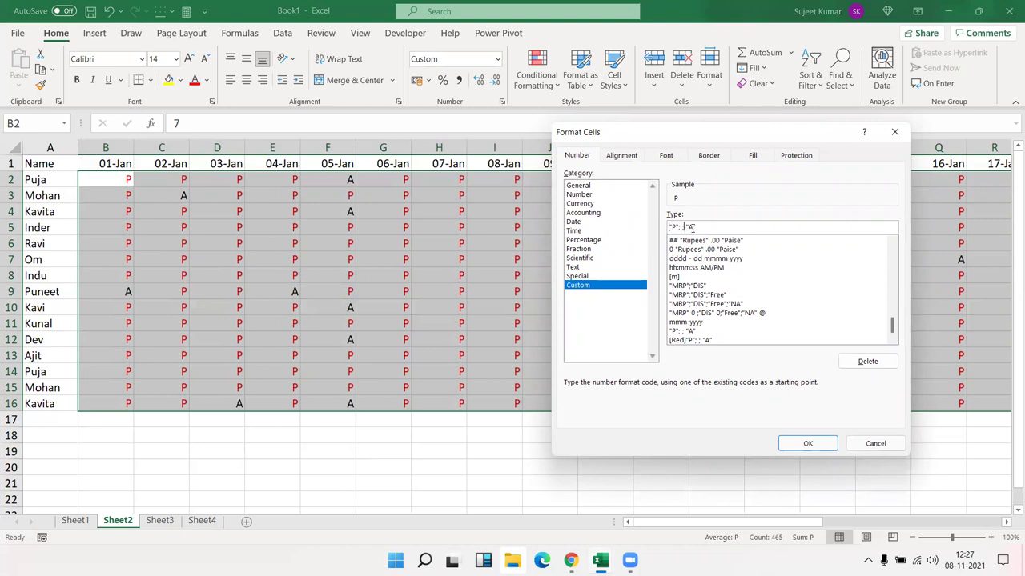
key("ctrl+z")
left_click(810, 443)
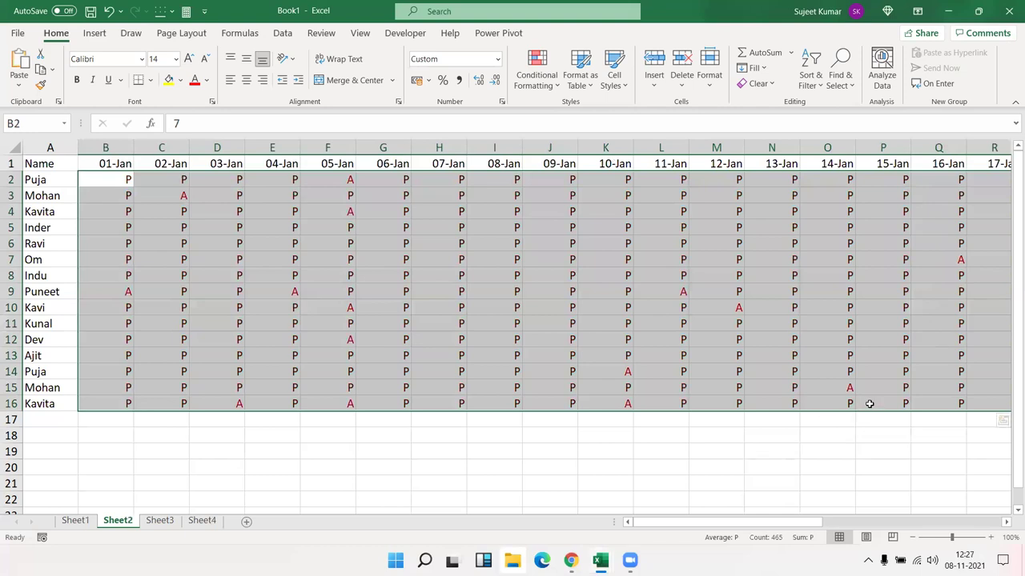
left_click(712, 305)
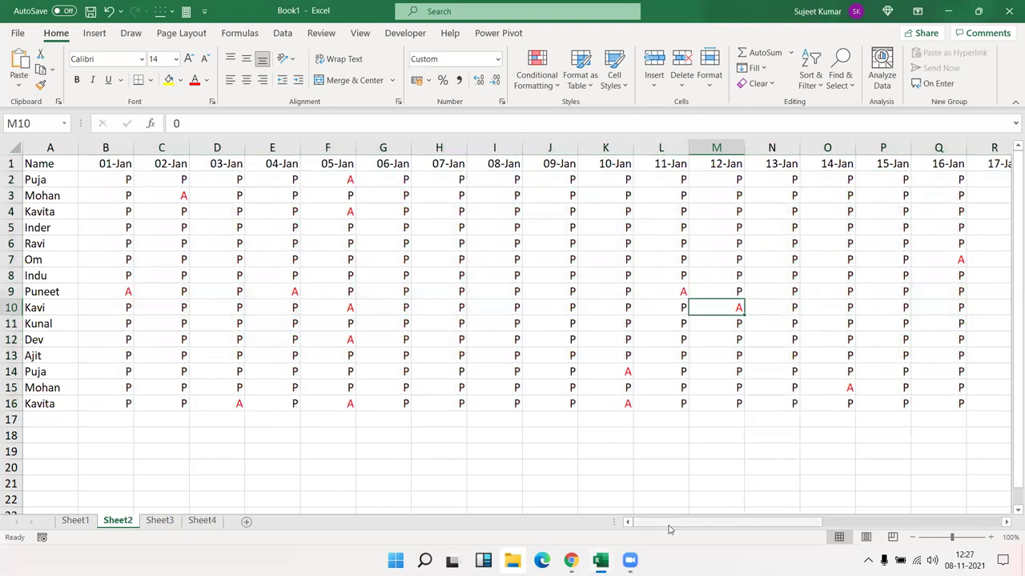
left_click(571, 560)
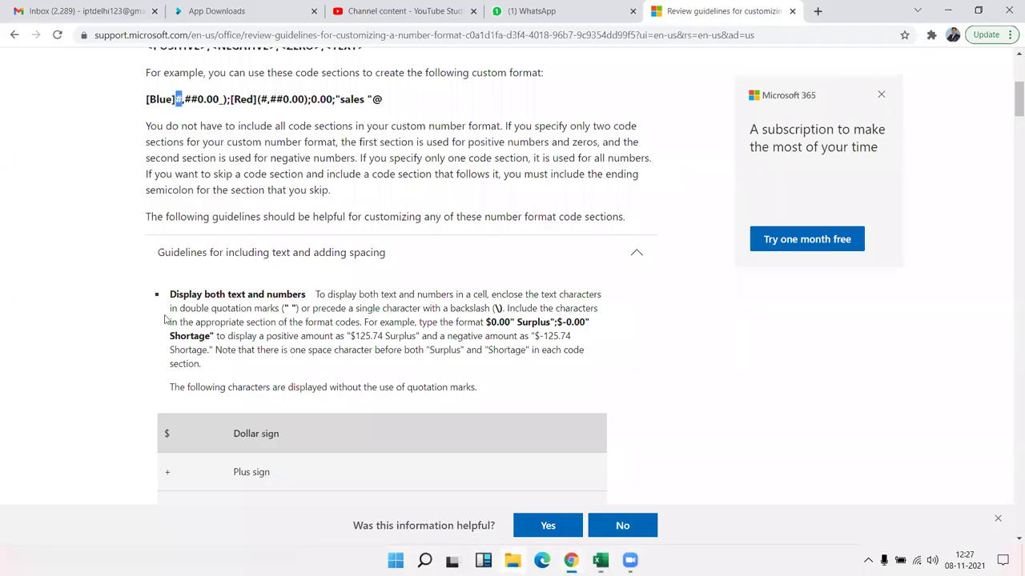
Step: Find and copy the [Red][<=100];[Blue][>100] example on the support page, then go back to Excel
scroll(218, 294, "up", 4)
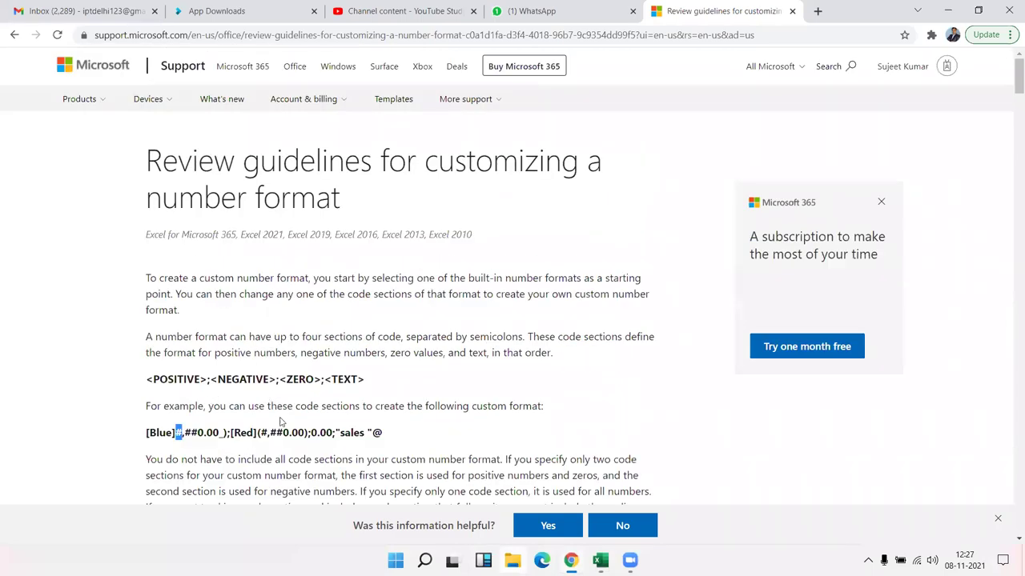
scroll(334, 437, "down", 10)
scroll(334, 438, "down", 5)
scroll(334, 438, "down", 5)
scroll(334, 439, "down", 3)
scroll(334, 439, "down", 8)
scroll(333, 438, "up", 4)
scroll(334, 438, "up", 1)
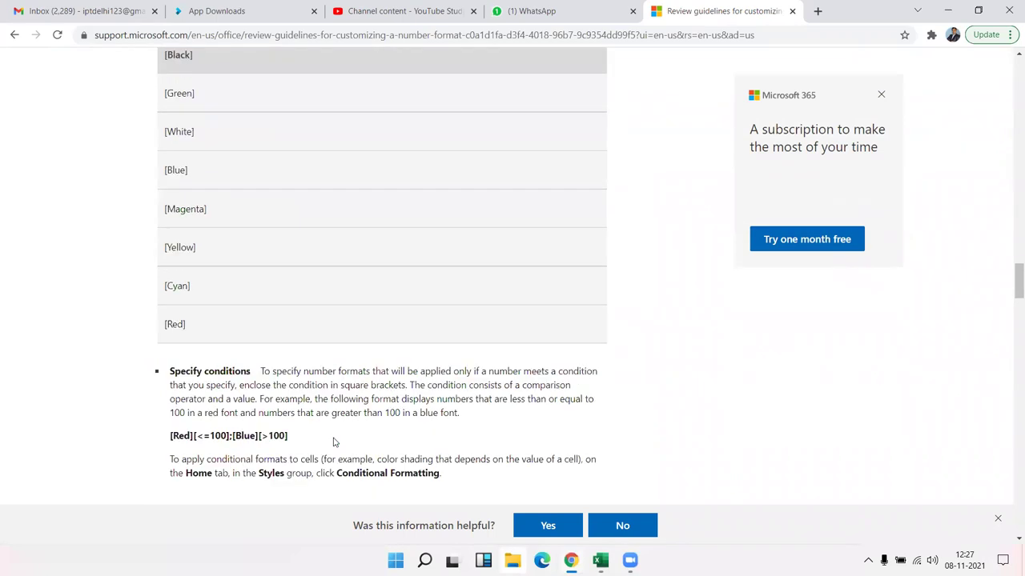
scroll(334, 439, "up", 3)
left_click_drag(1013, 259, 1010, 268)
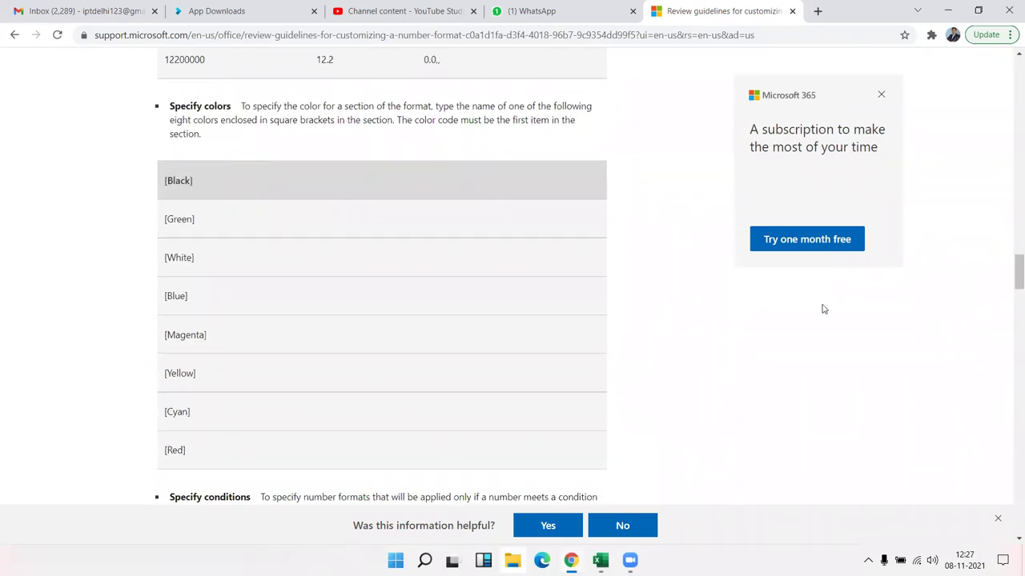
scroll(1010, 291, "down", 1)
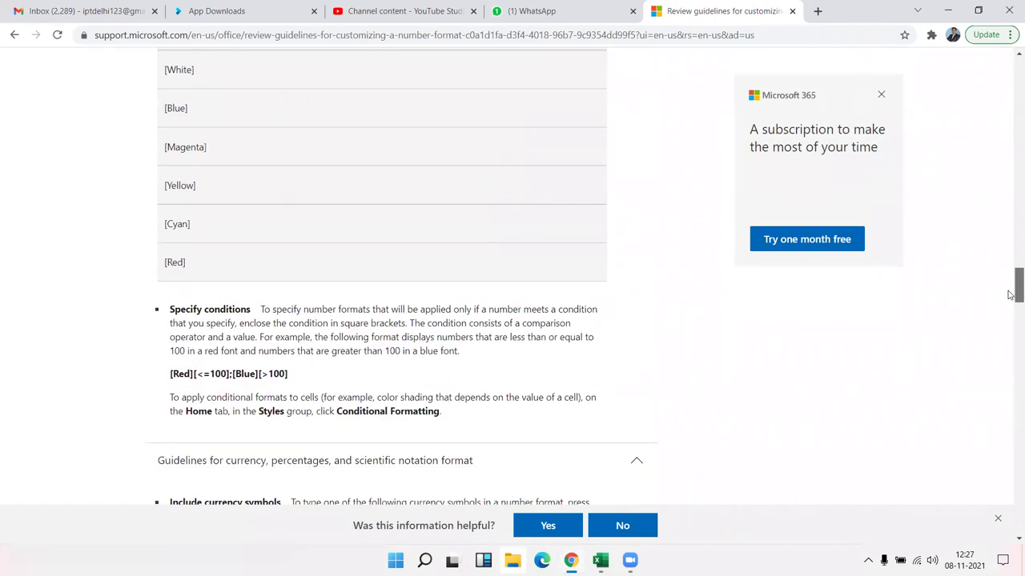
left_click_drag(314, 373, 156, 369)
key("ctrl+c")
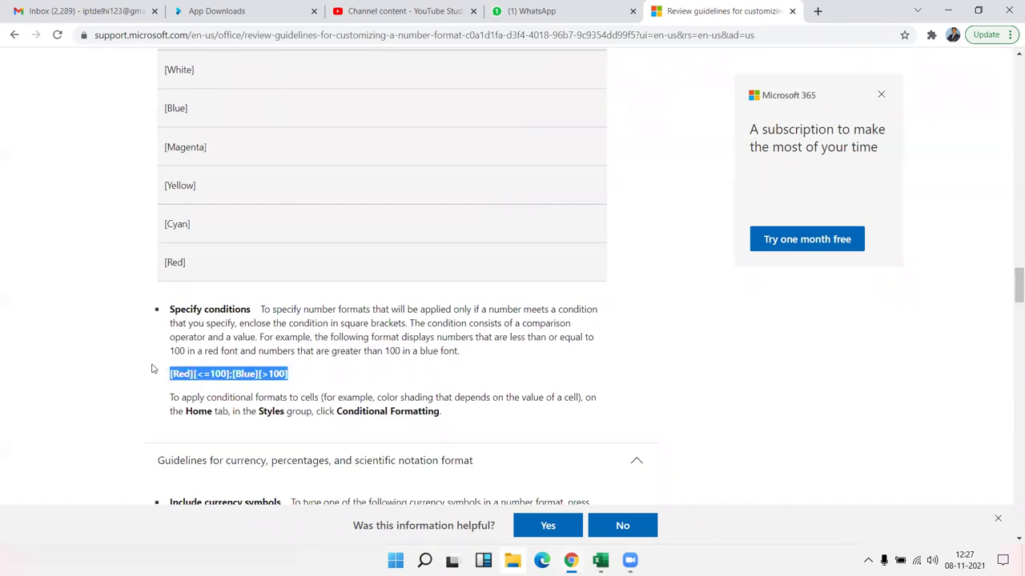
key("alt+Tab")
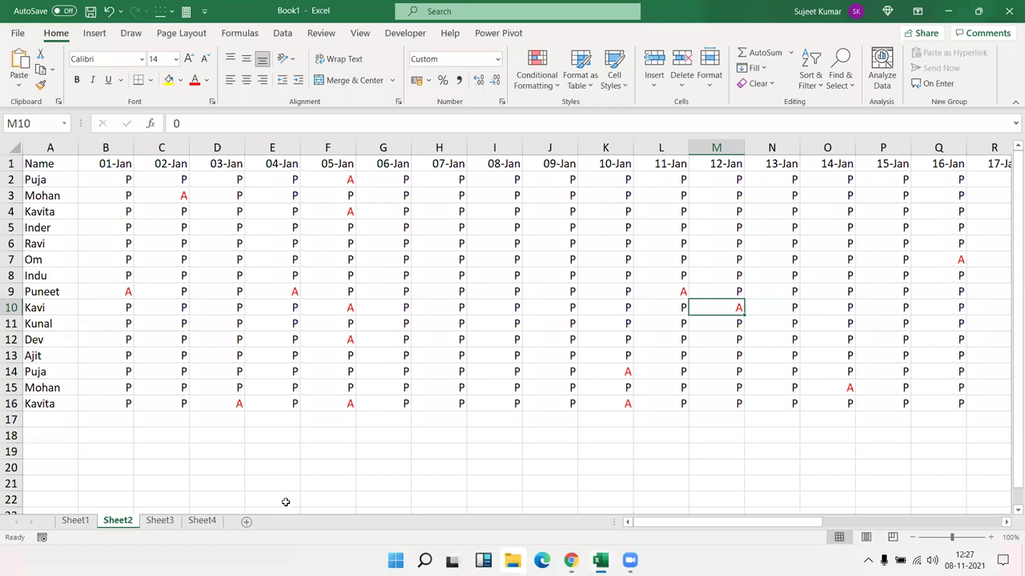
Step: Select F36:F45 and paste [Red][<=100];[Blue][>100] as its custom format code
scroll(274, 453, "down", 3)
scroll(317, 238, "down", 7)
left_click_drag(316, 238, 332, 388)
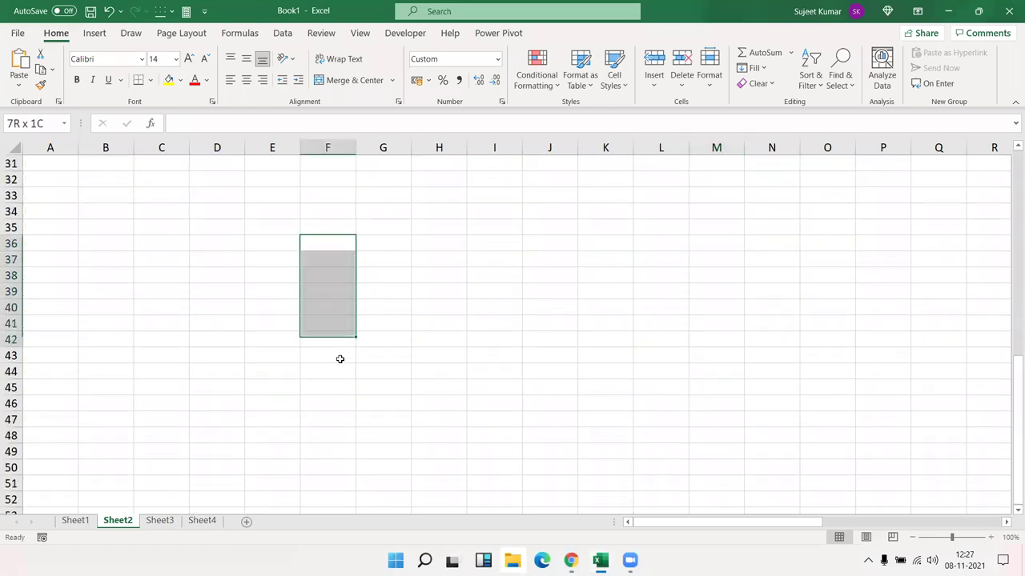
left_click(502, 102)
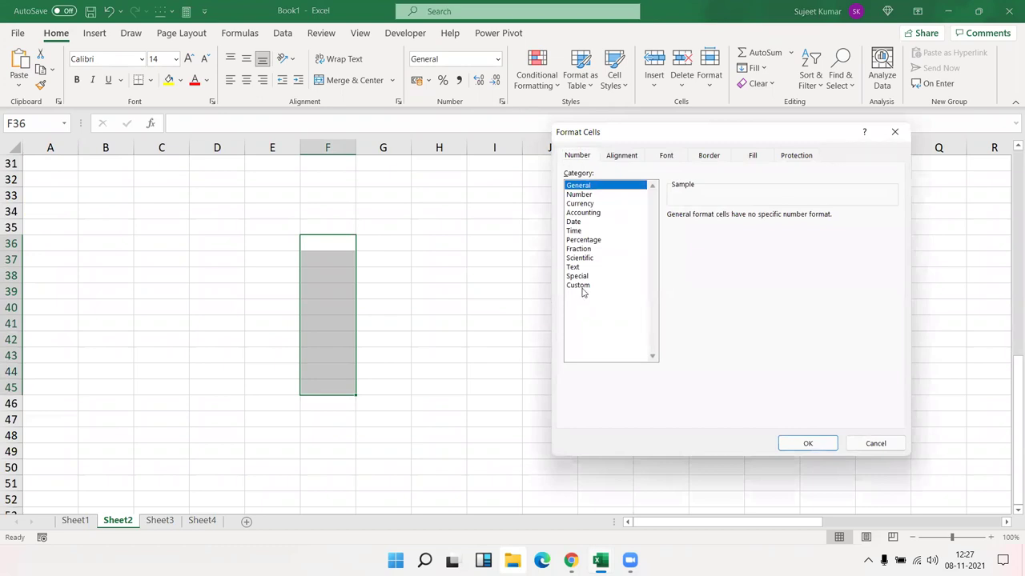
left_click(582, 286)
double_click(711, 231)
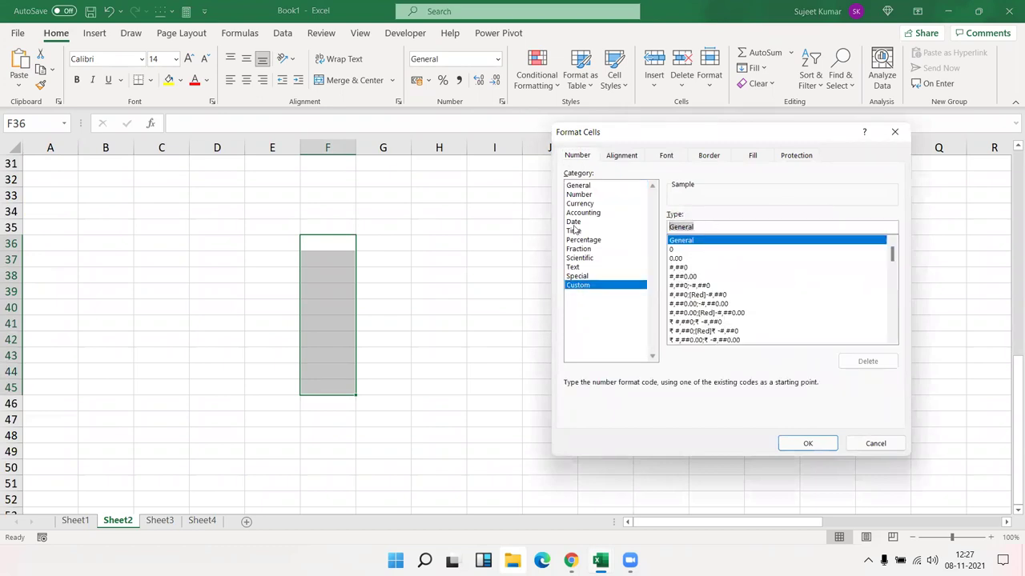
key("ctrl+v")
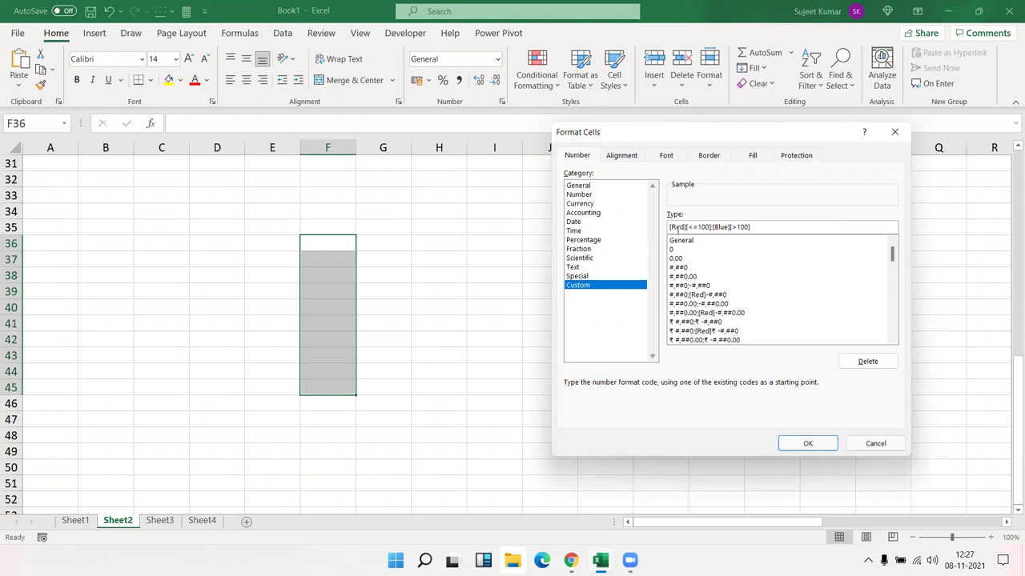
Step: Point out the [<=100] and [>100] conditions in the code, then apply the format
double_click(678, 230)
left_click(681, 228)
left_click_drag(686, 227, 709, 227)
left_click(724, 228)
left_click_drag(735, 227, 747, 228)
left_click(805, 444)
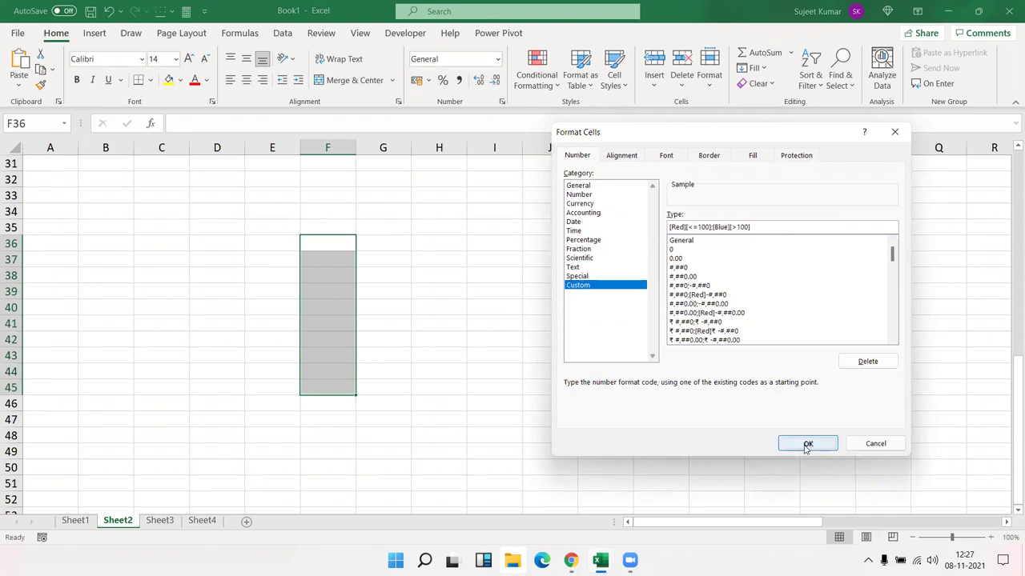
Step: Enter 526 in F36 and 10 in F37, so 10 shows in red below the blue 526
type("526")
key("Return")
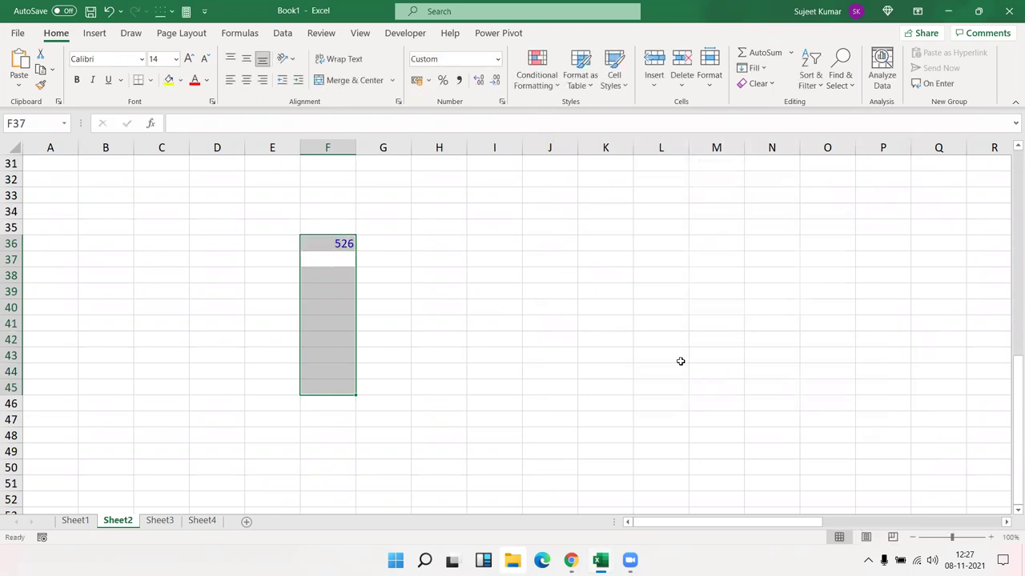
type("10")
key("Return")
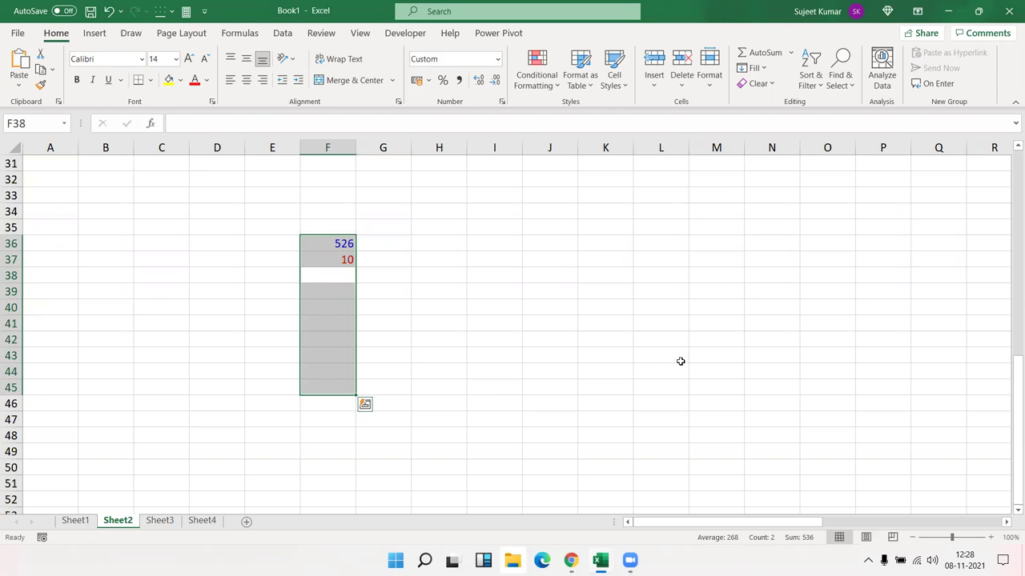
Step: Click around the sheet, switch between the Developer and Home ribbons, and select H37:I37
left_click(350, 296)
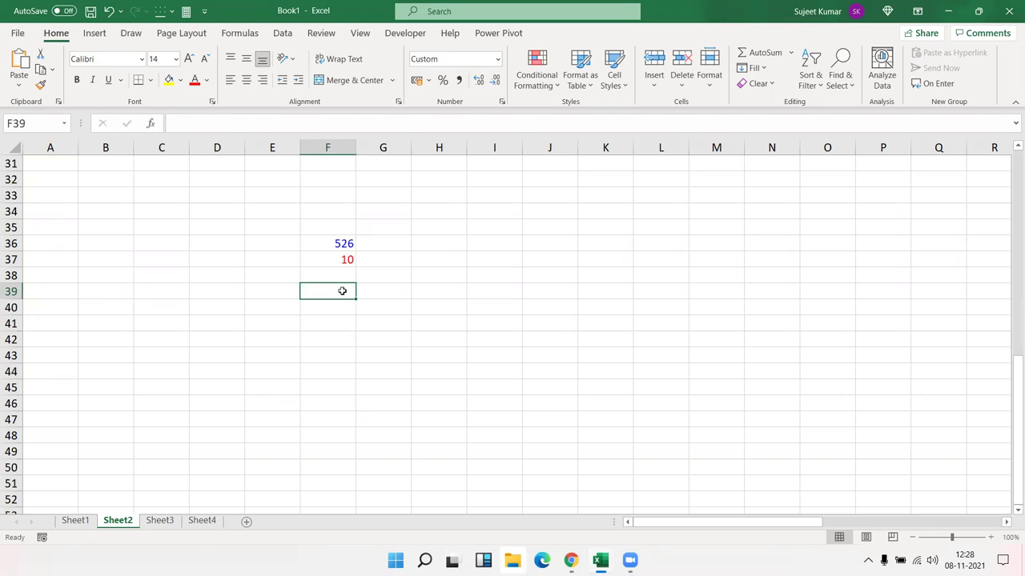
left_click(359, 262)
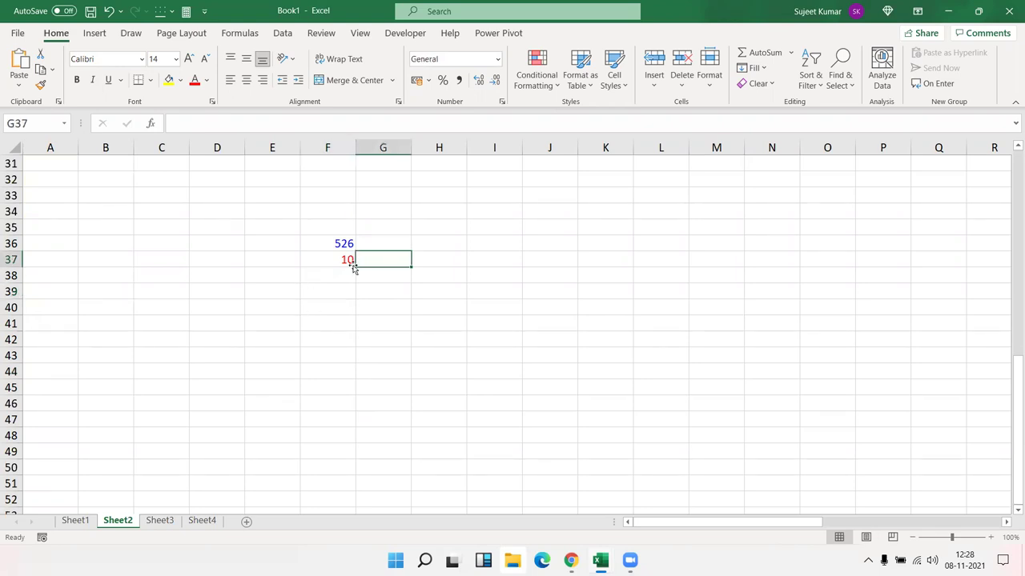
left_click(346, 269)
left_click(420, 34)
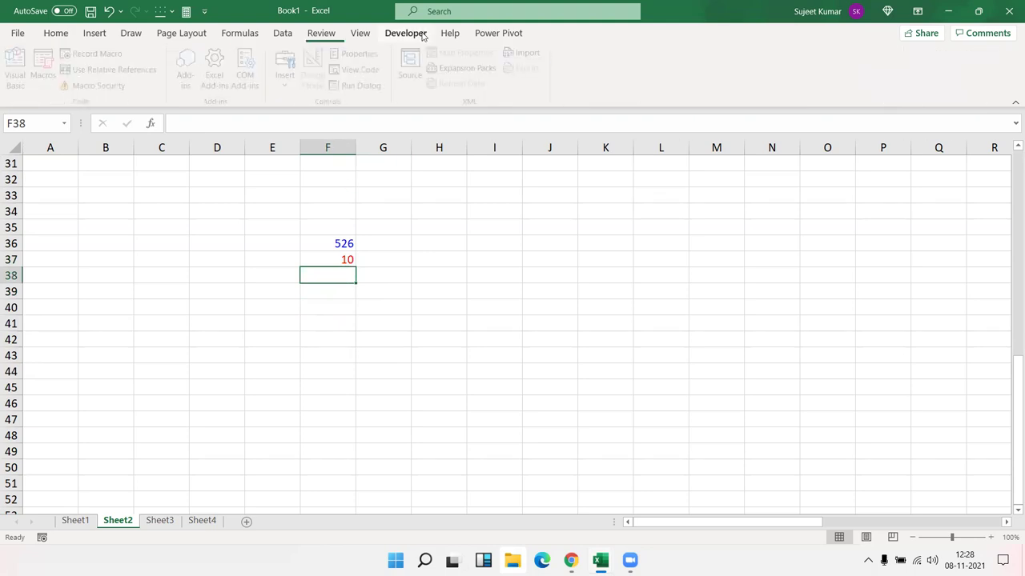
left_click(56, 33)
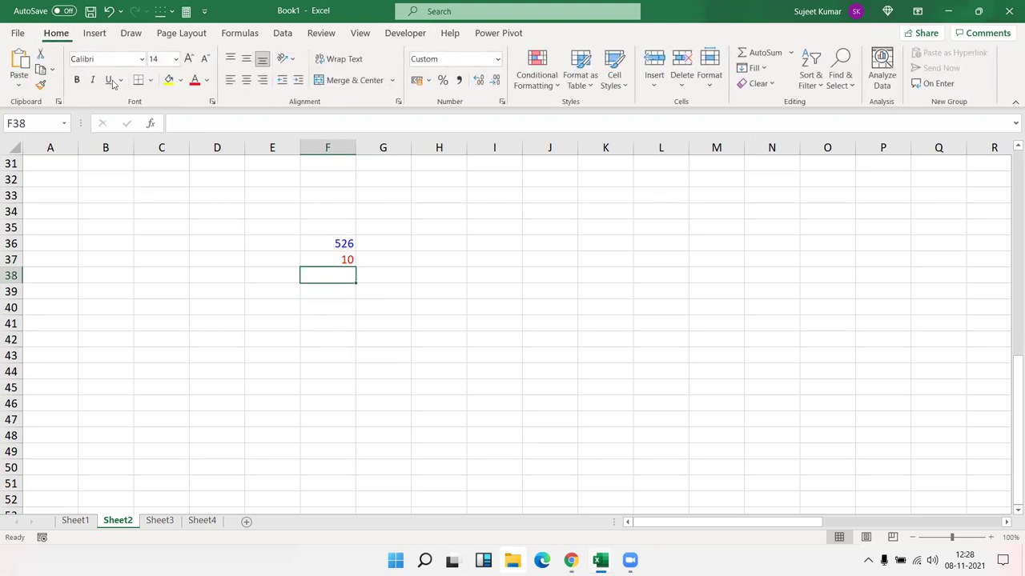
left_click_drag(462, 257, 467, 243)
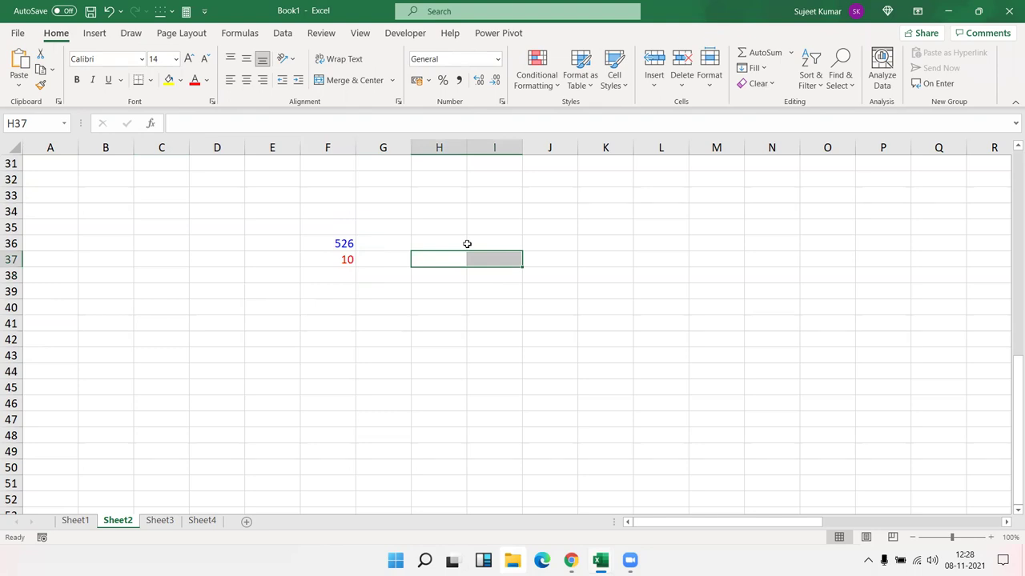
left_click(392, 42)
left_click(52, 37)
key("alt+Tab")
scroll(340, 303, "up", 5)
scroll(341, 302, "up", 5)
scroll(340, 302, "up", 5)
scroll(340, 302, "up", 4)
scroll(341, 303, "up", 3)
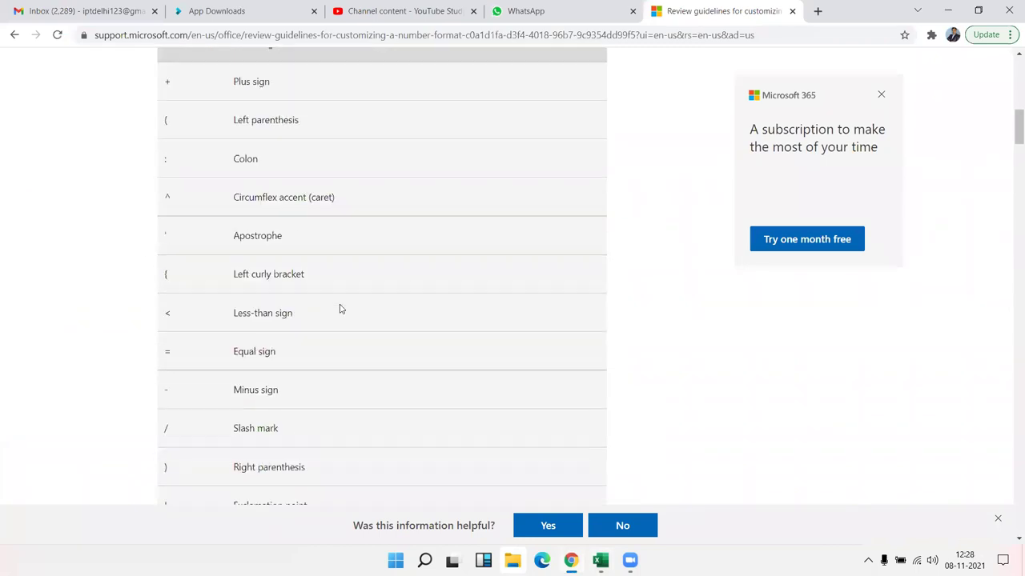
scroll(341, 302, "up", 6)
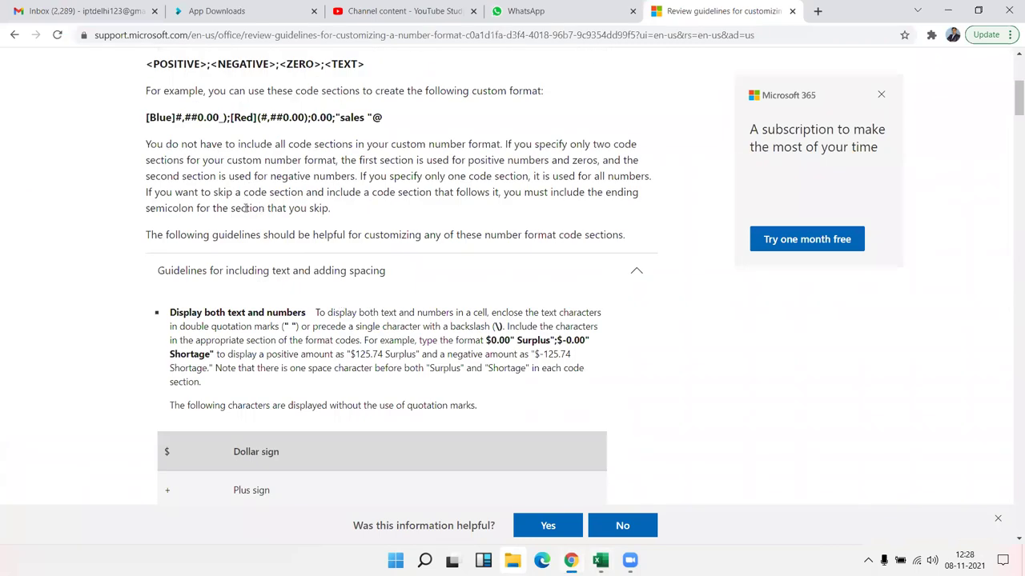
scroll(254, 241, "down", 4)
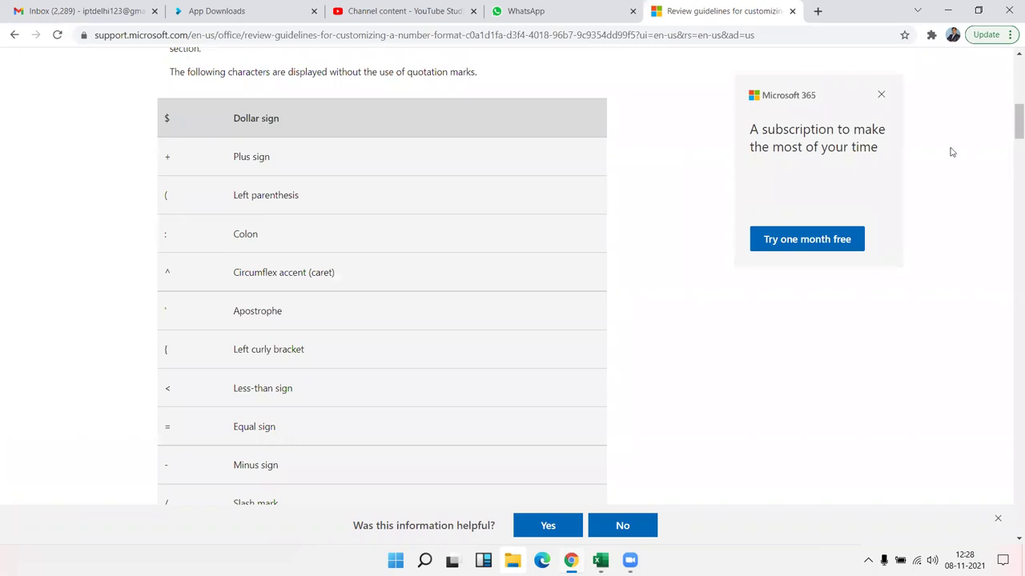
left_click_drag(1009, 125, 1009, 188)
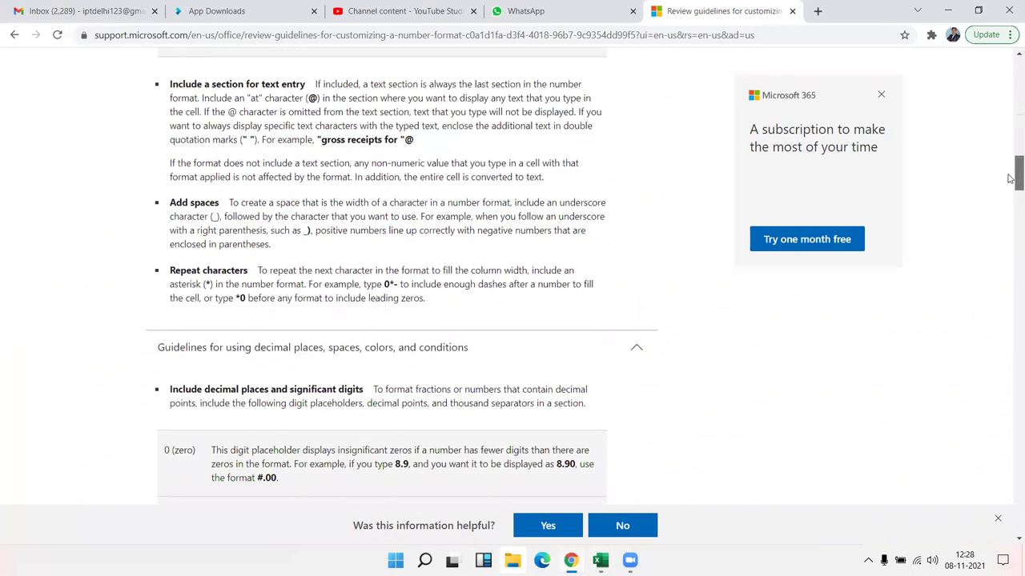
left_click_drag(1009, 188, 915, 179)
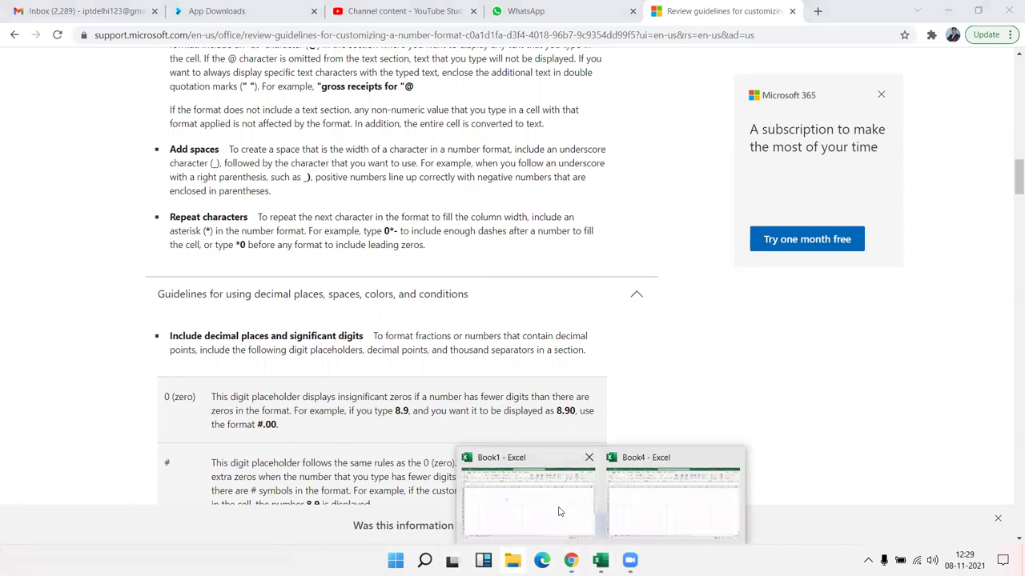
mouse_move(600, 560)
left_click(562, 512)
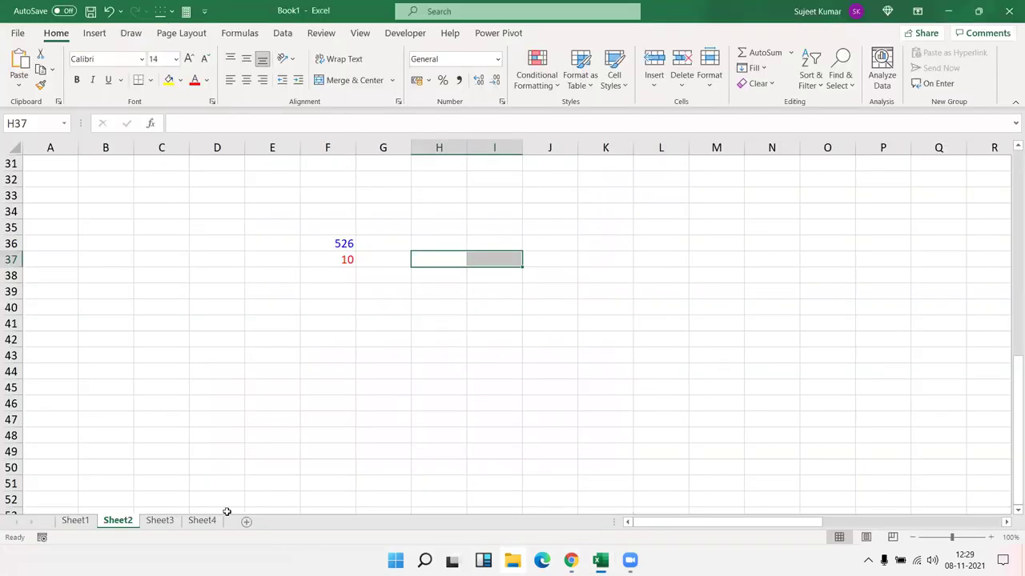
Step: Clear the 10 K value from Sheet3's D18, then add a new sheet with header C Name in A1
left_click(170, 524)
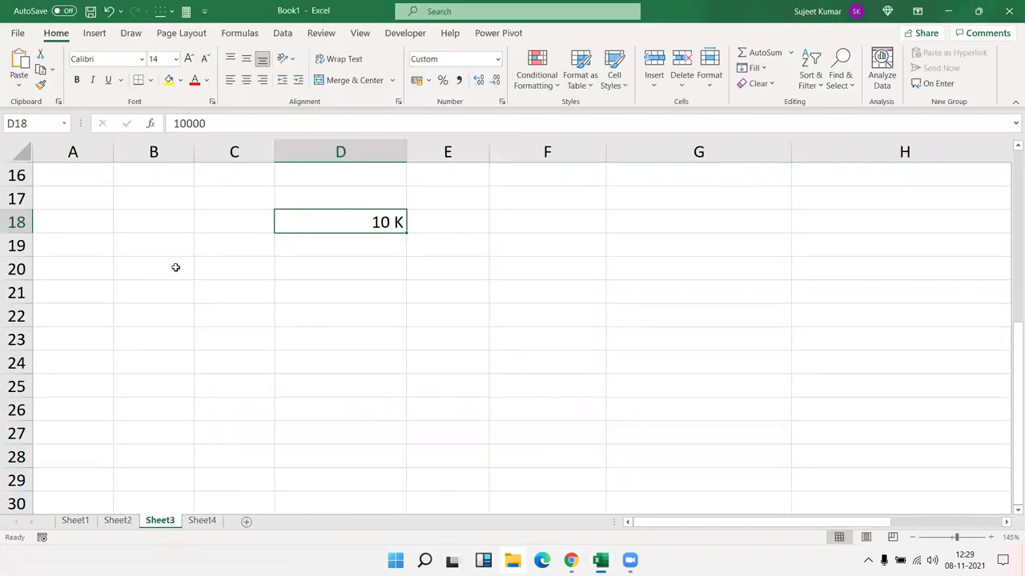
key("Delete")
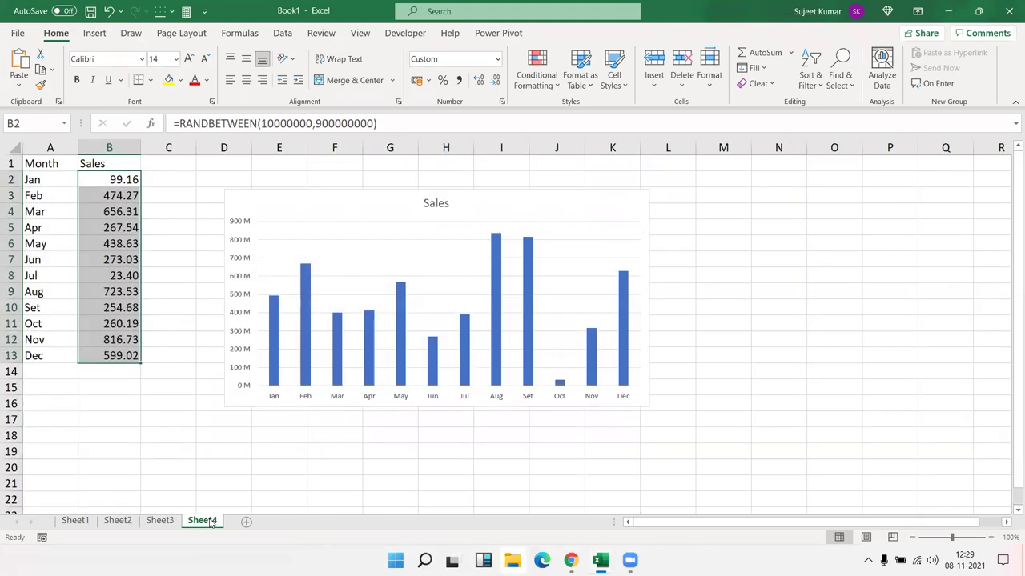
left_click(202, 521)
left_click(248, 521)
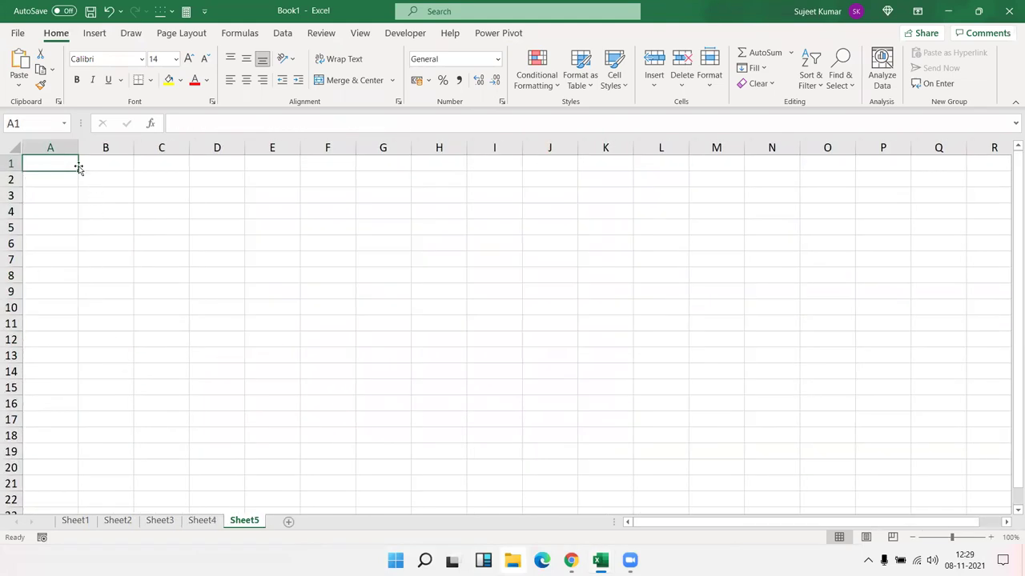
type("C Name")
key("Return")
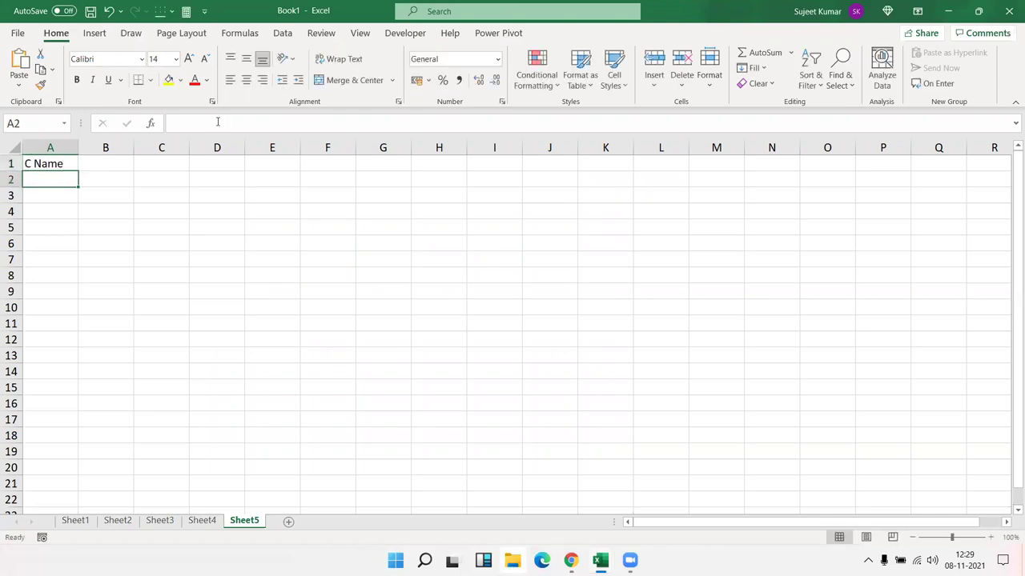
Step: Enter IPT in A2, then clear A2 again and bring up its number format options
type("IPT")
key("Return")
key("Up")
type("M/")
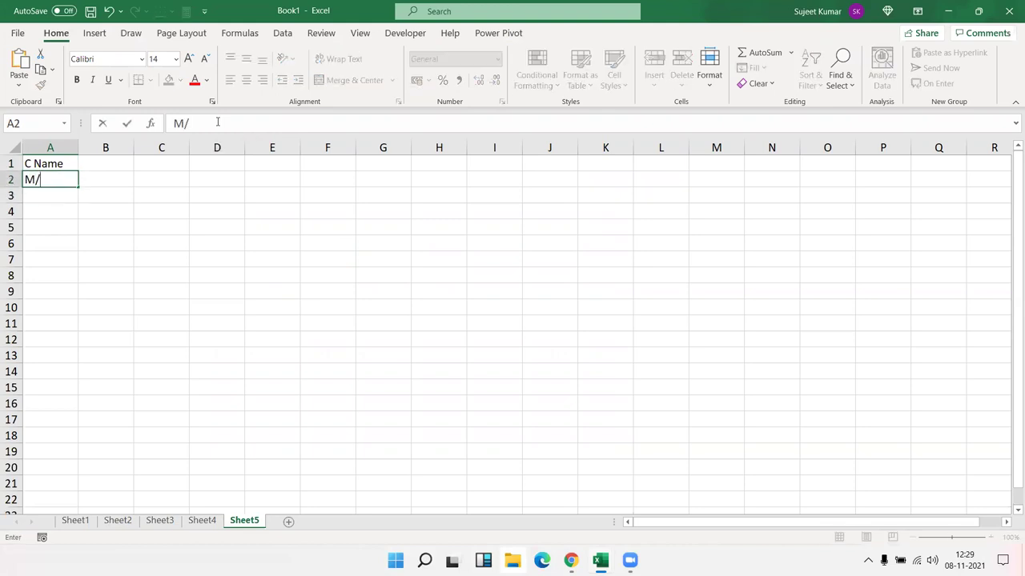
type("S")
key("Escape")
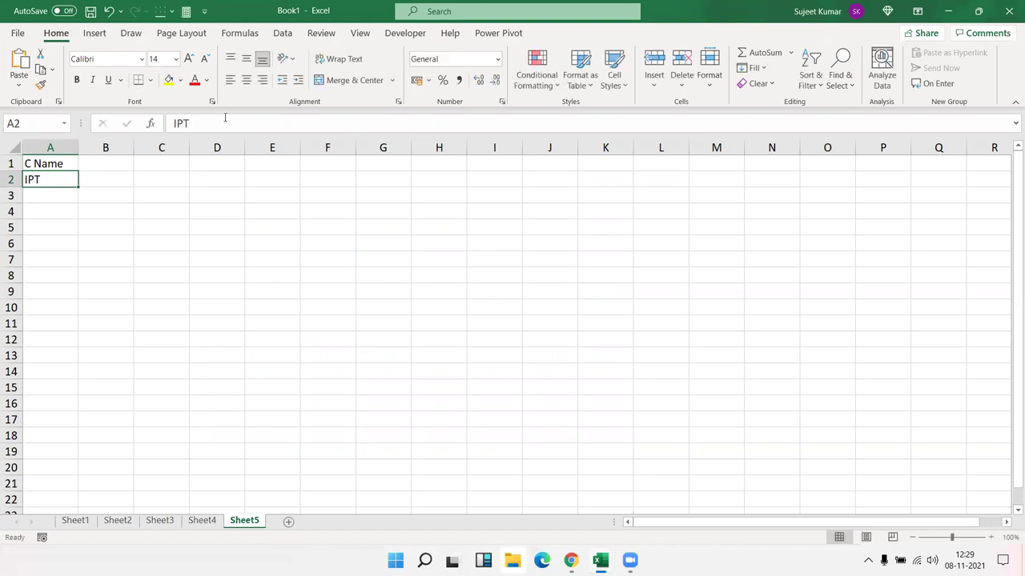
key("Delete")
left_click(502, 103)
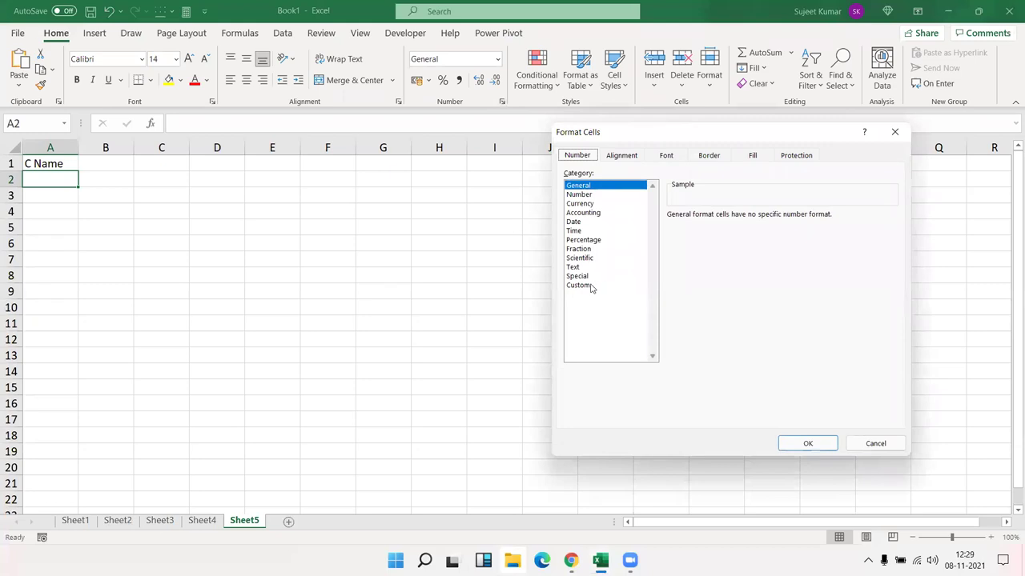
Step: Give A2 the custom number format "M/S" @
left_click(592, 286)
double_click(686, 227)
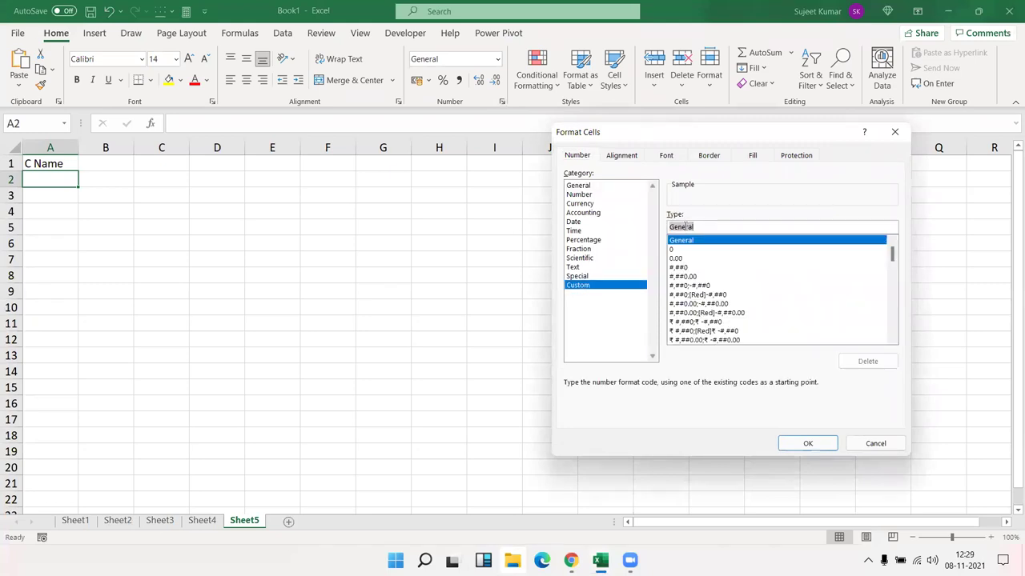
type("\"M/S")
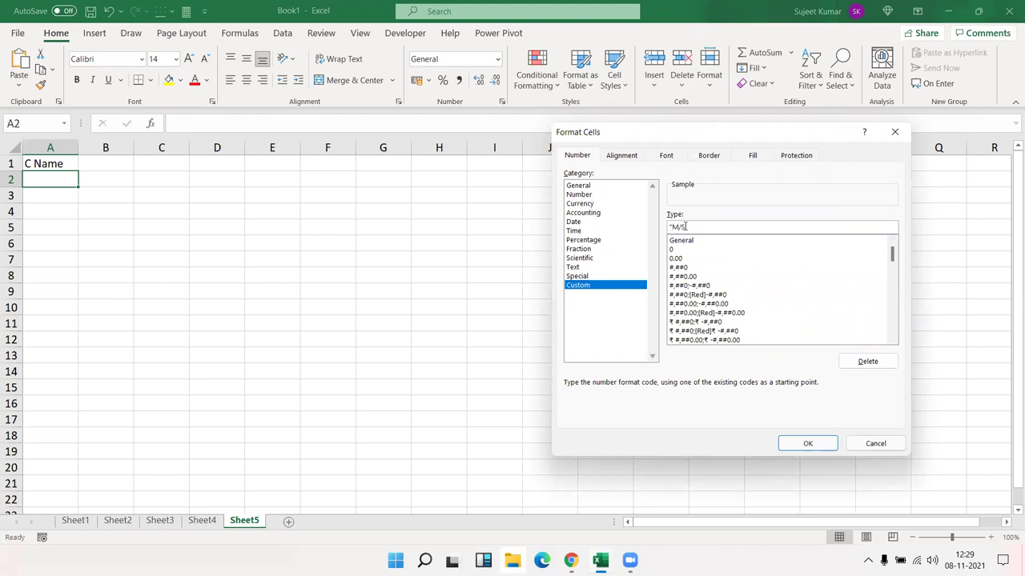
type(" \" @")
left_click(808, 443)
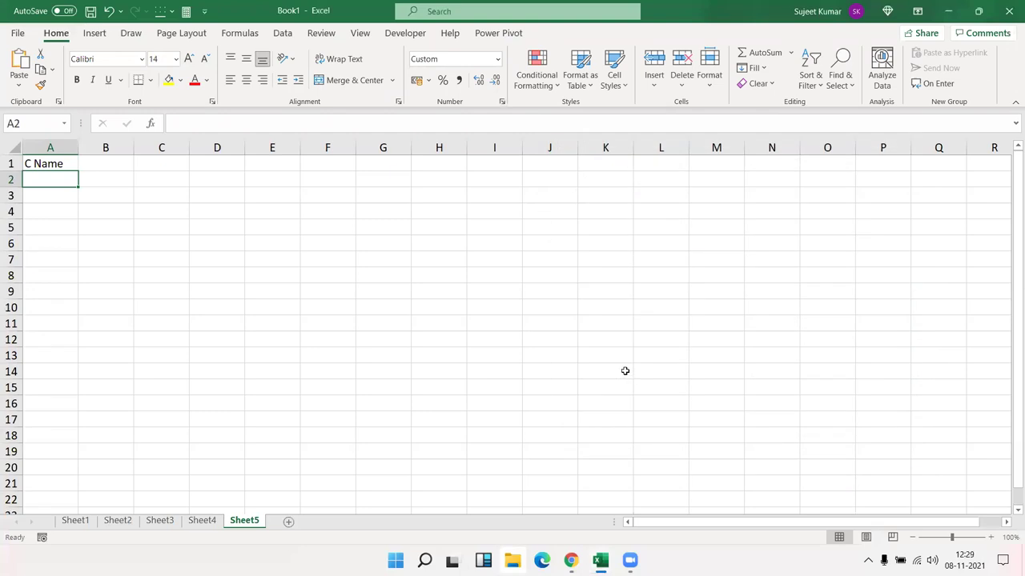
Step: Enter IPT in A2 so it displays as M/S IPT, then check its stored value
type("IPT")
key("Return")
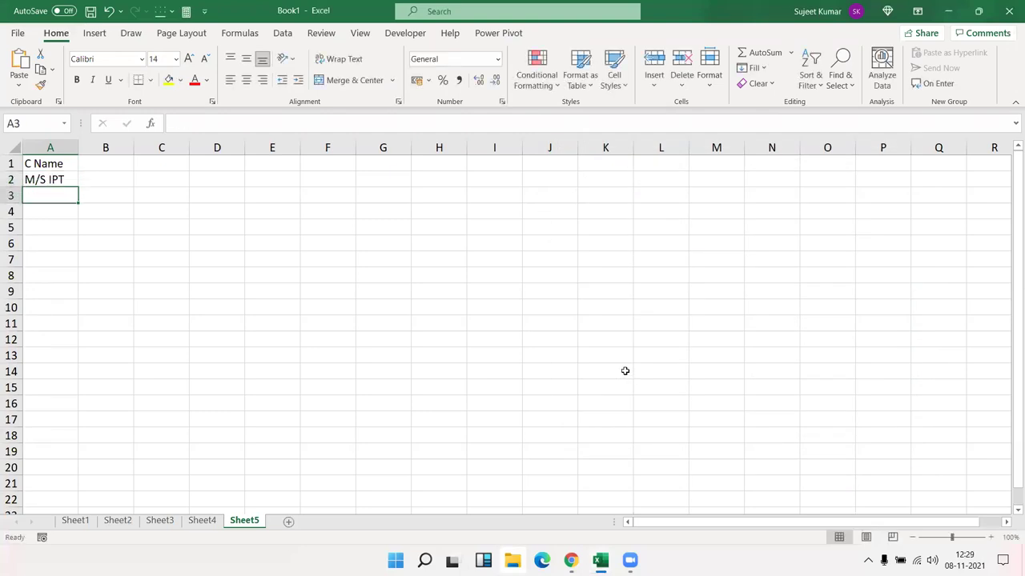
key("Up")
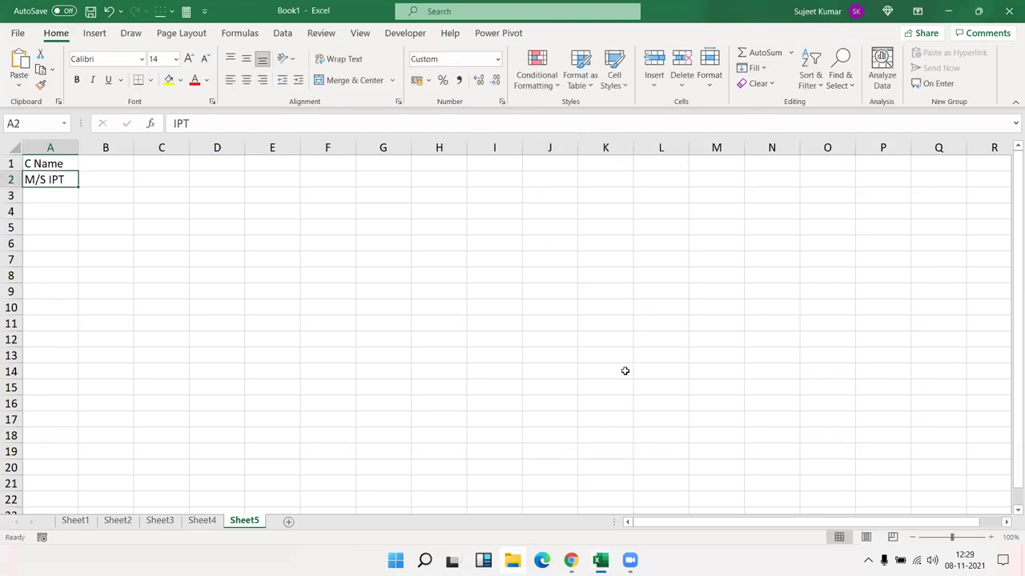
key("Right")
Step: Type the heading Add in B1
key("Up")
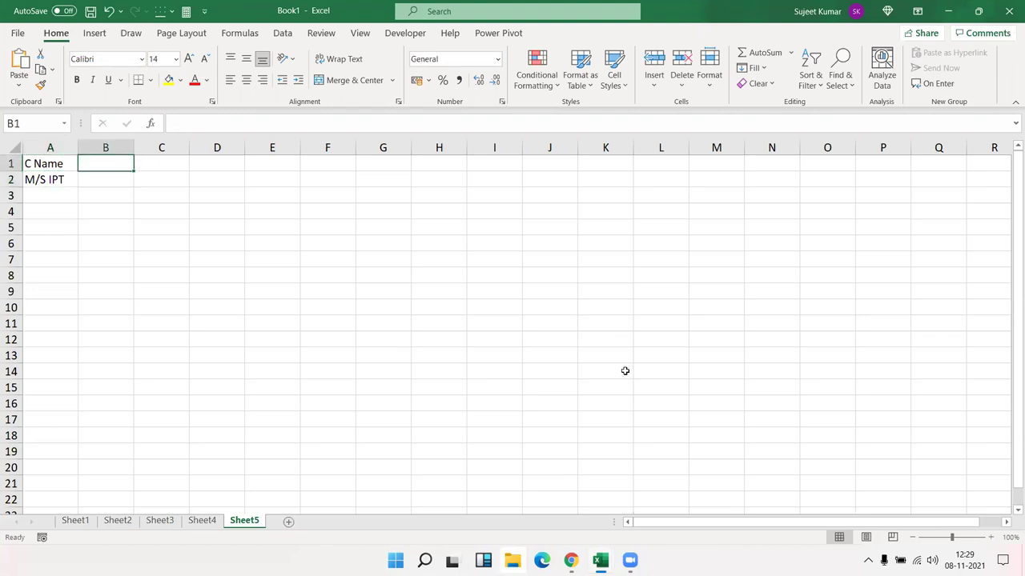
type("Add")
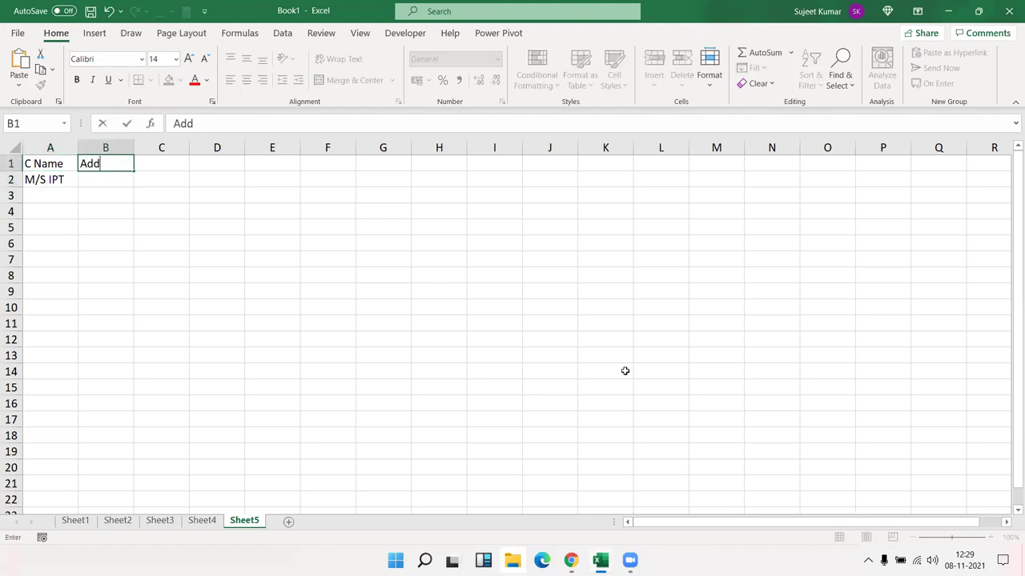
key("Return")
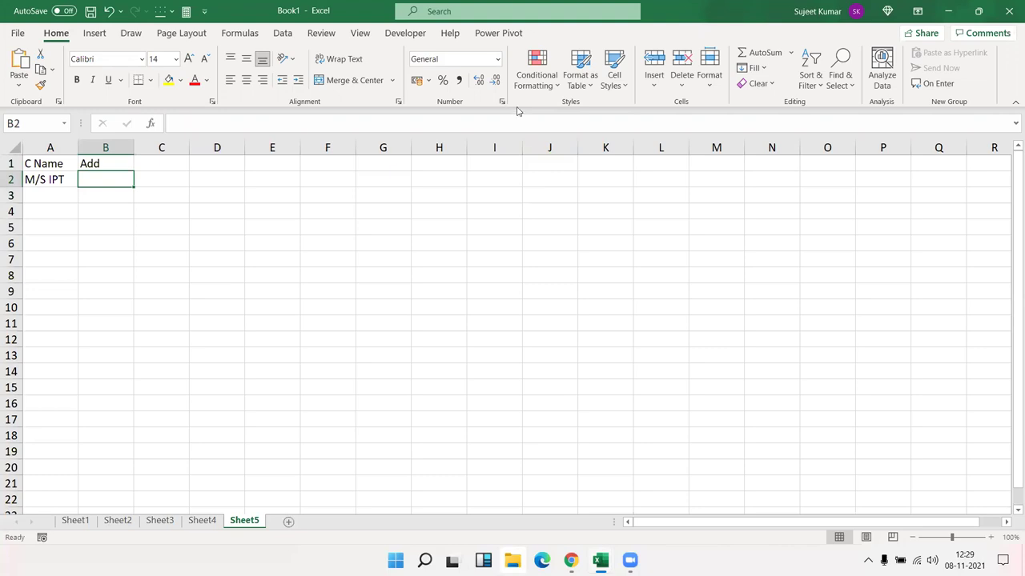
Step: Give B2 a custom @ format that appends the New Delhi address, then enter CF254 there
left_click(501, 102)
left_click(577, 285)
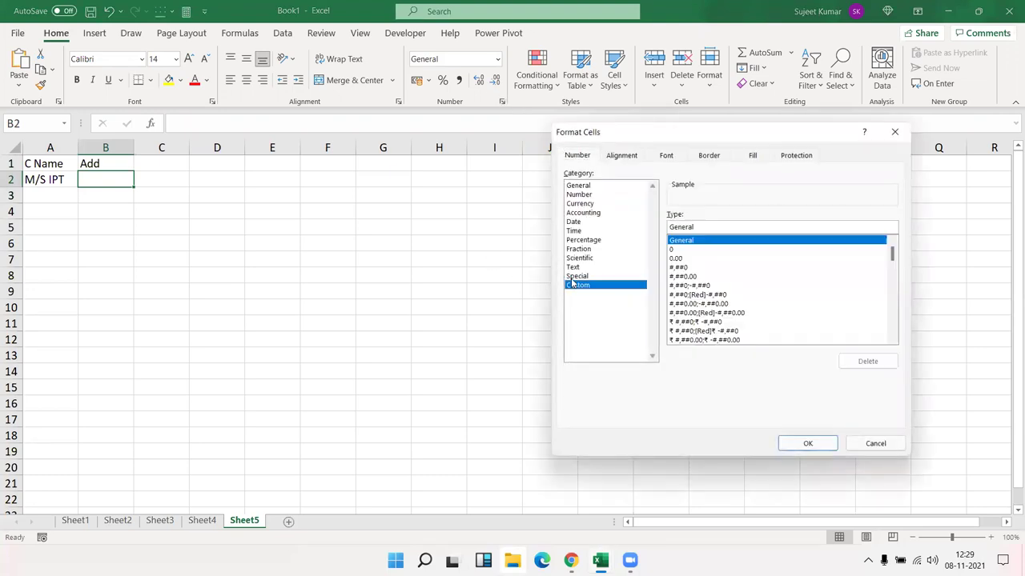
double_click(672, 226)
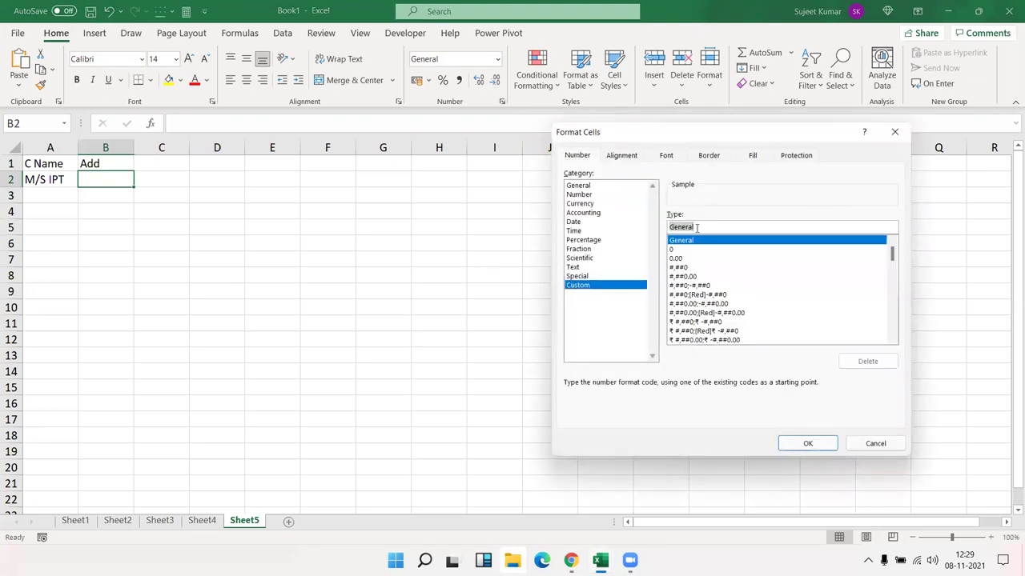
key("BackSpace")
type("@ \"New Delhi -")
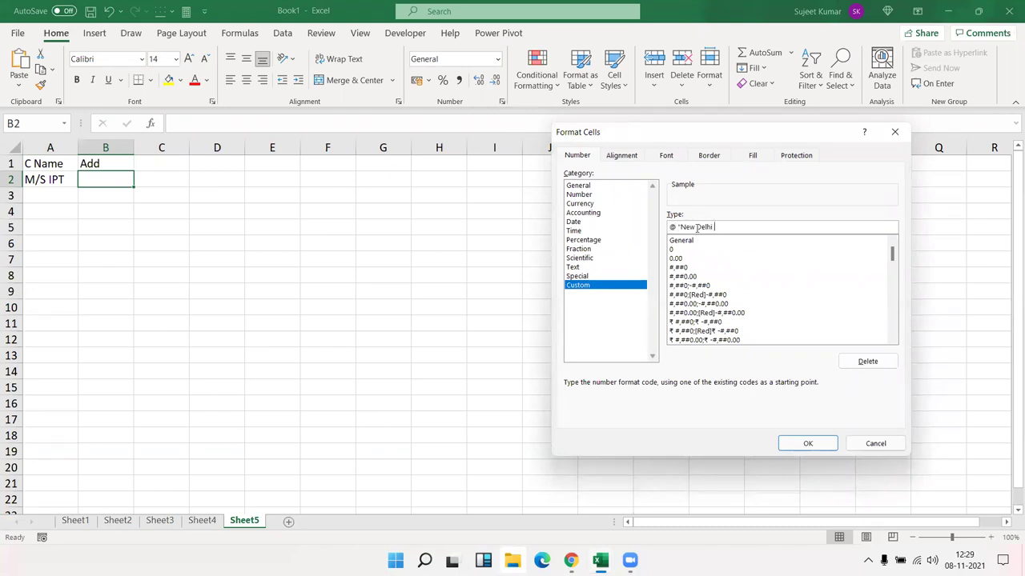
type("141")
key("BackSpace")
key("BackSpace")
type("10062")
key("Return")
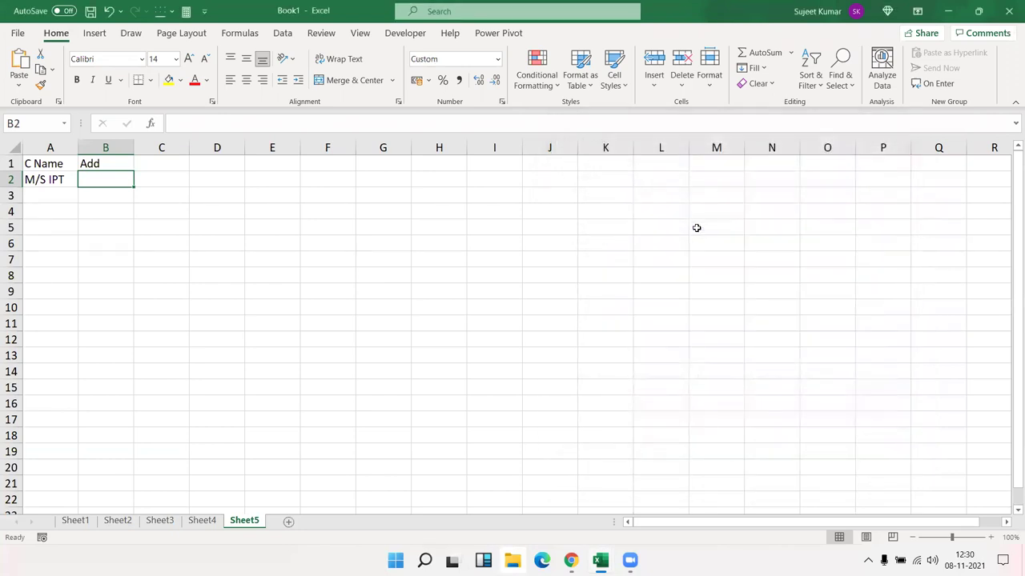
type("CF254")
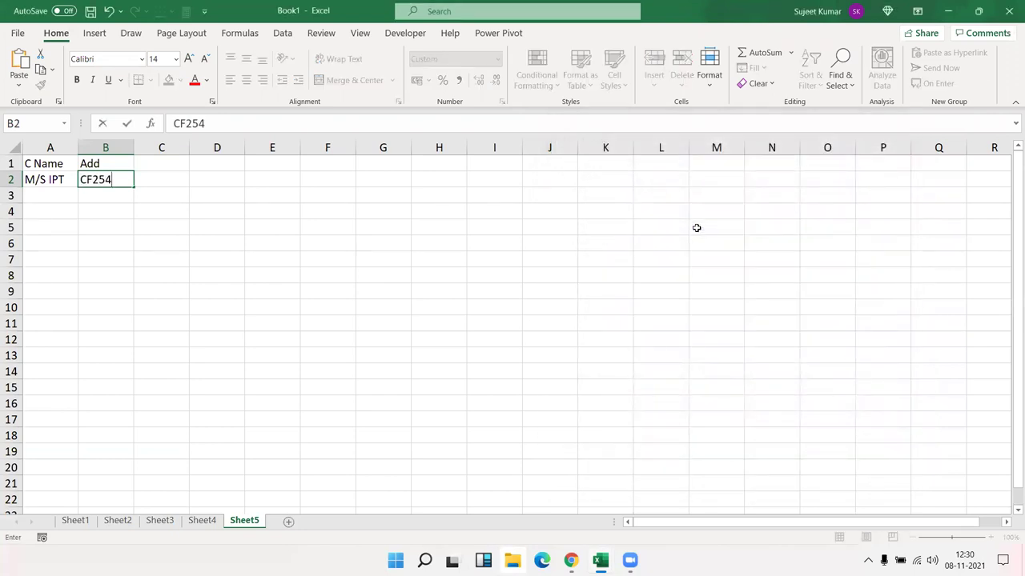
key("Return")
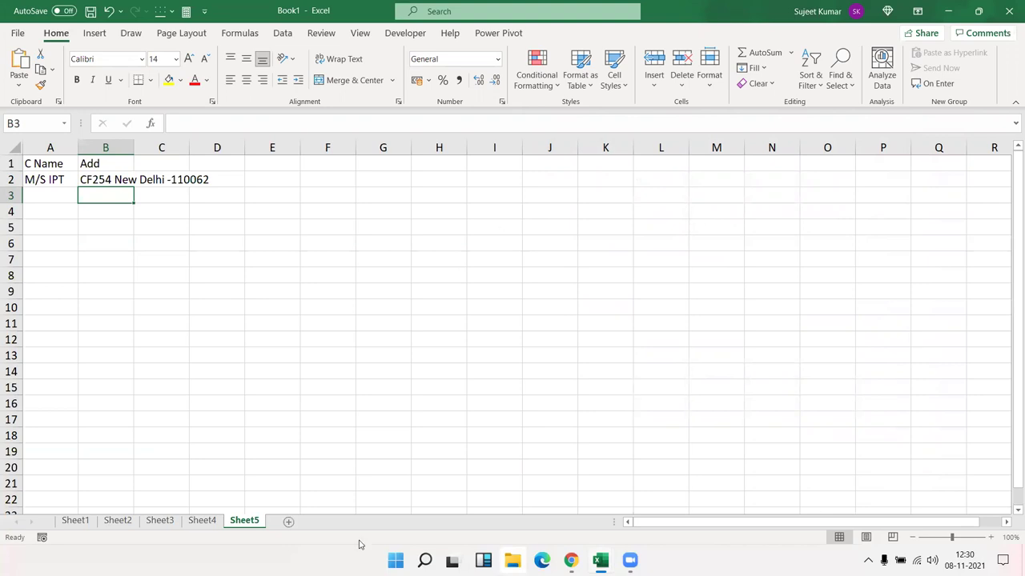
Step: Scroll the Microsoft guide to the currency-symbol table, select the ¥ sign, then return to Excel
key("alt+Tab")
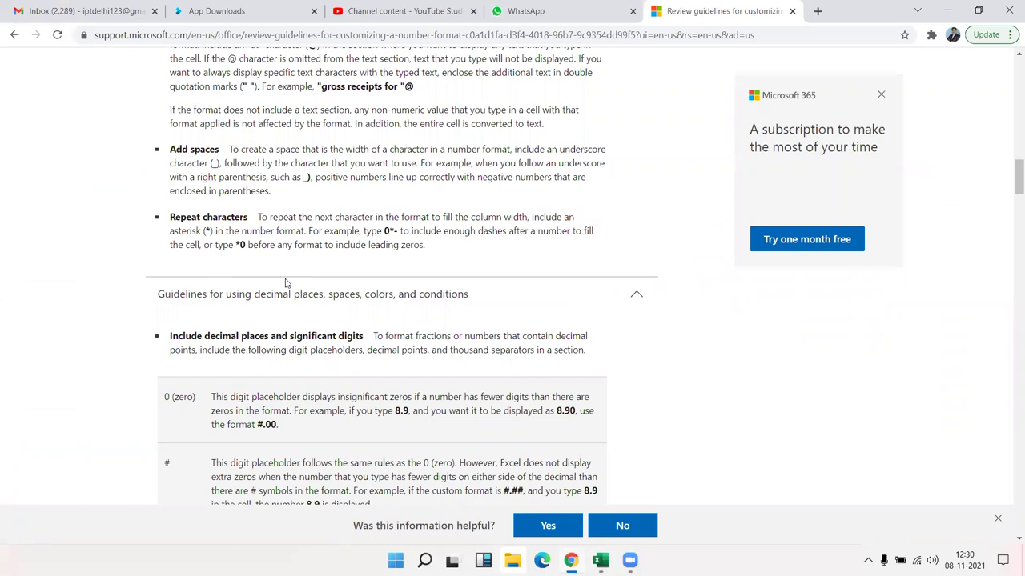
scroll(286, 283, "down", 4)
scroll(285, 282, "down", 4)
scroll(281, 256, "down", 4)
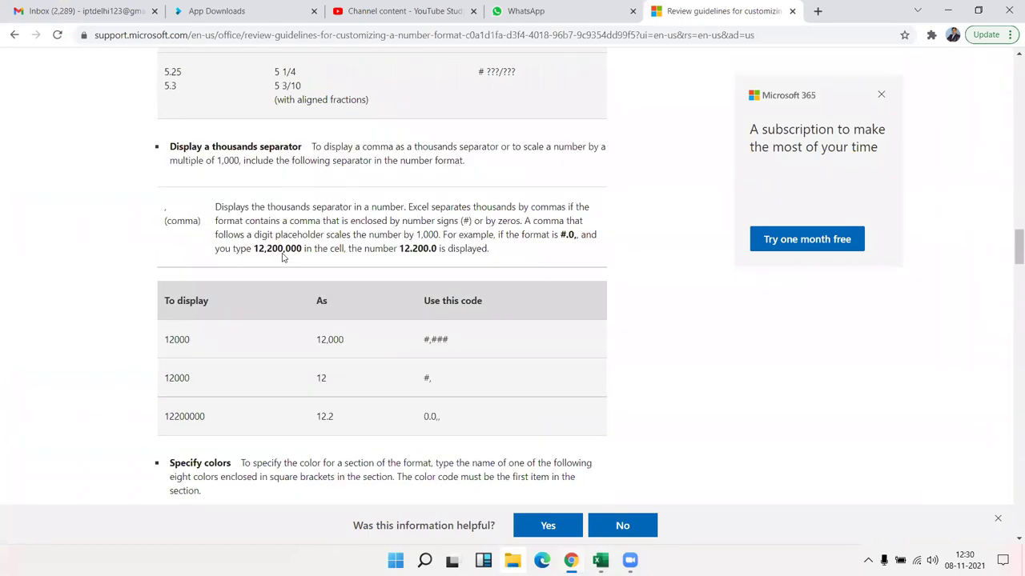
scroll(282, 256, "down", 4)
scroll(282, 254, "down", 4)
scroll(282, 254, "down", 4)
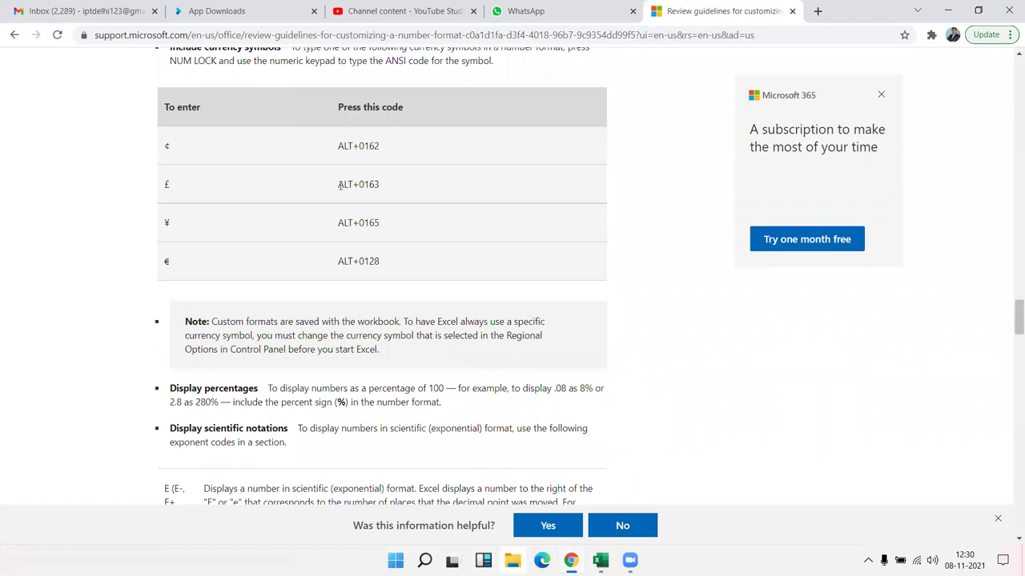
left_click_drag(347, 146, 376, 251)
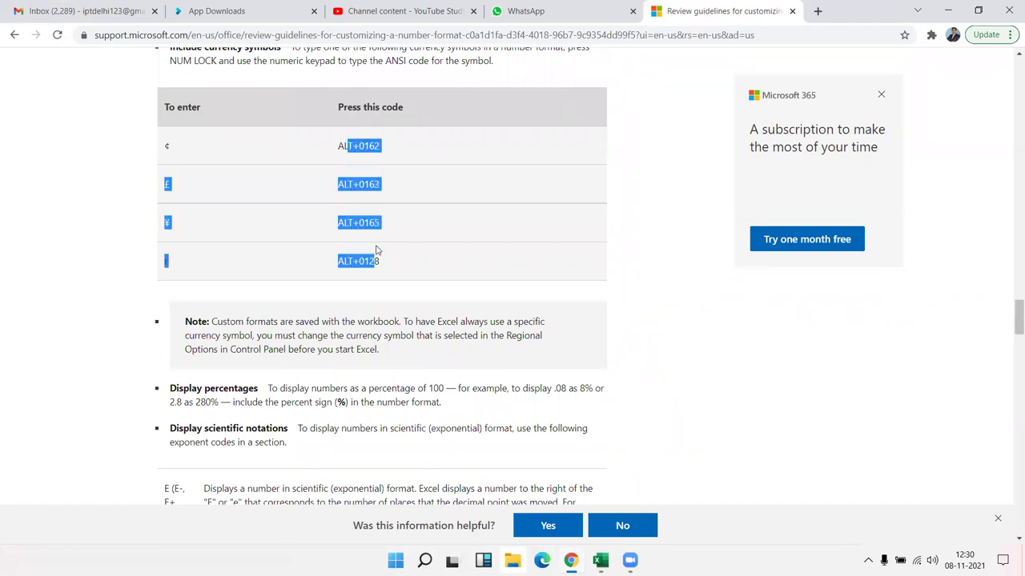
left_click(185, 254)
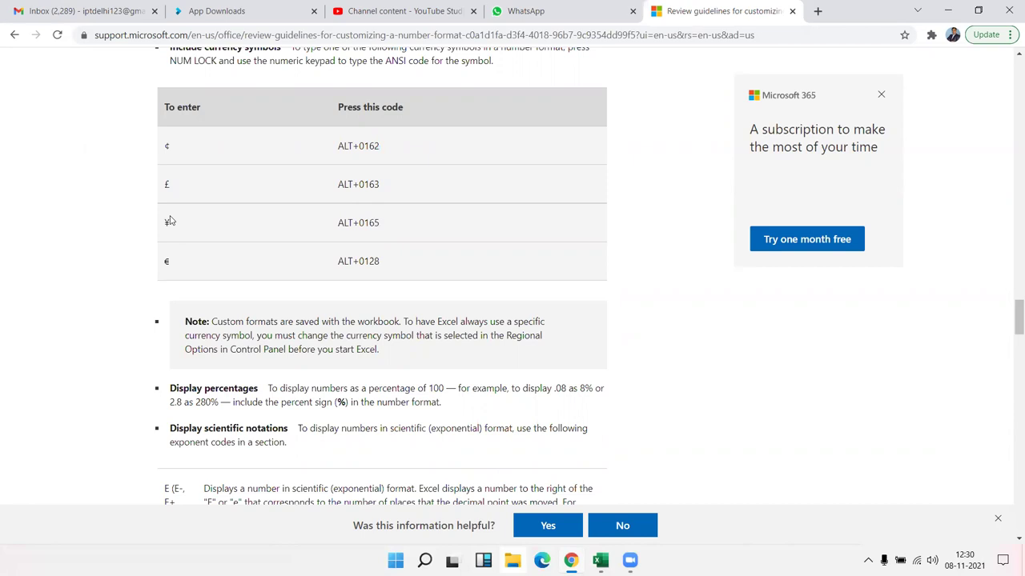
left_click_drag(170, 221, 162, 222)
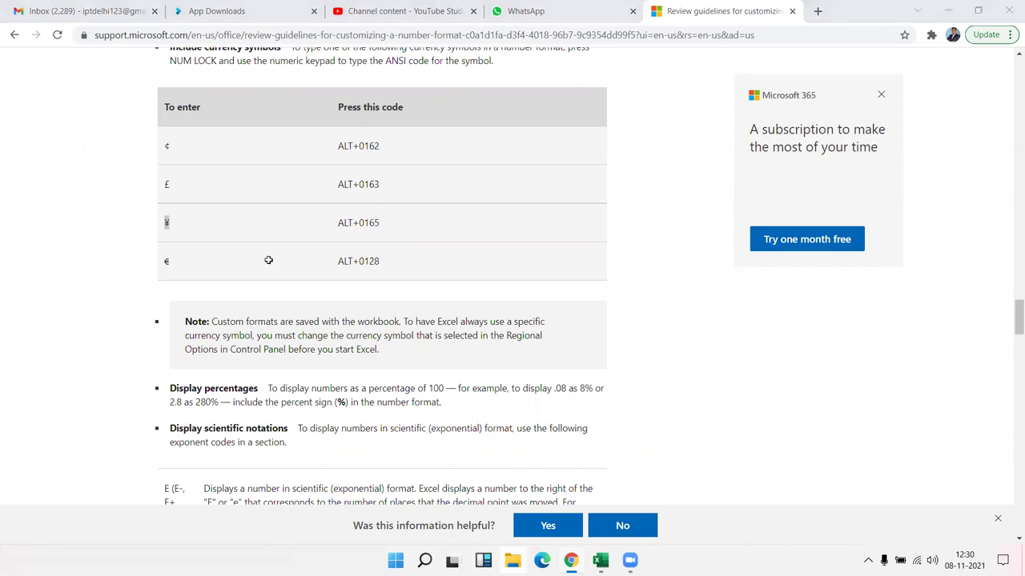
key("alt+Tab")
scroll(338, 276, "up", 5, "ctrl")
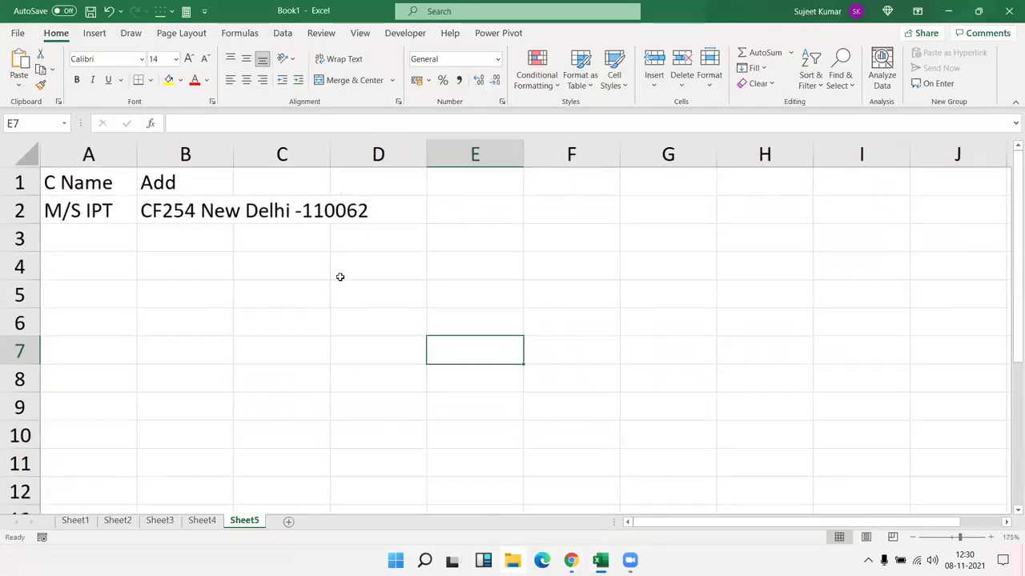
Step: Enter the ¥ sign in D6 with Alt+0165, then mark ALT+0165 in the Chrome guide
left_click(388, 326)
key("alt+Tab")
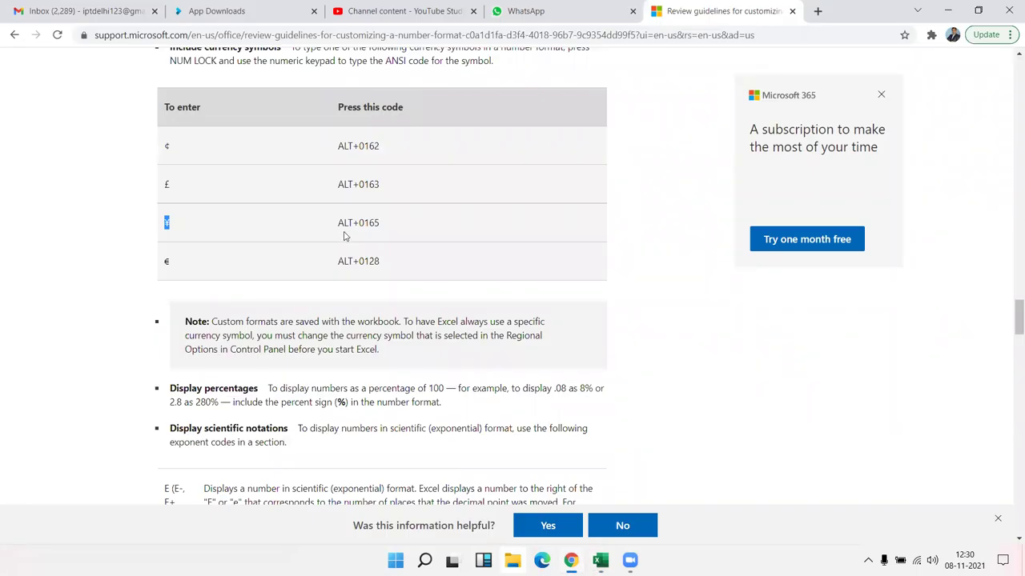
key("alt+Tab")
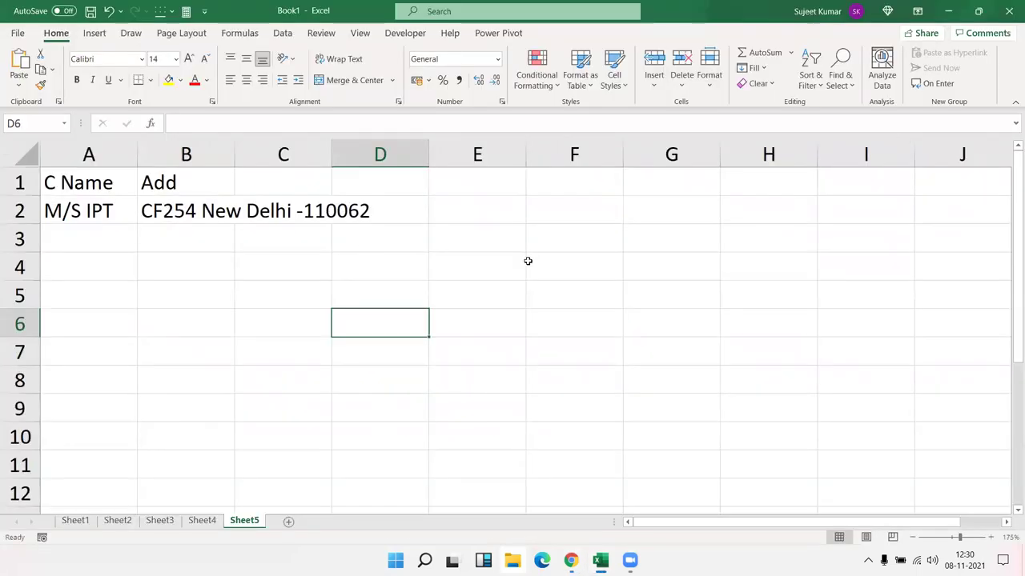
type("¥")
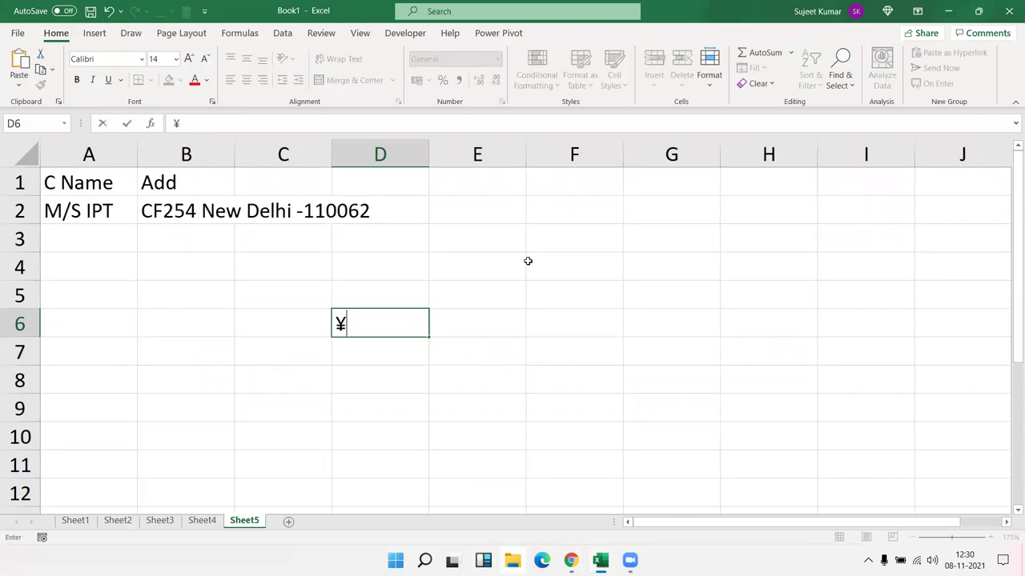
key("Return")
key("alt+Tab")
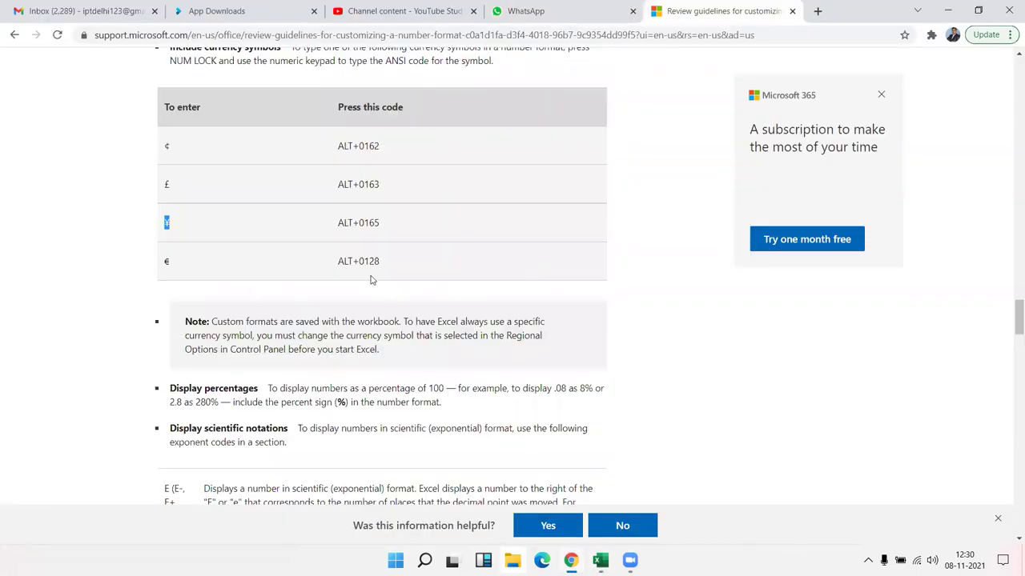
left_click_drag(338, 229, 378, 236)
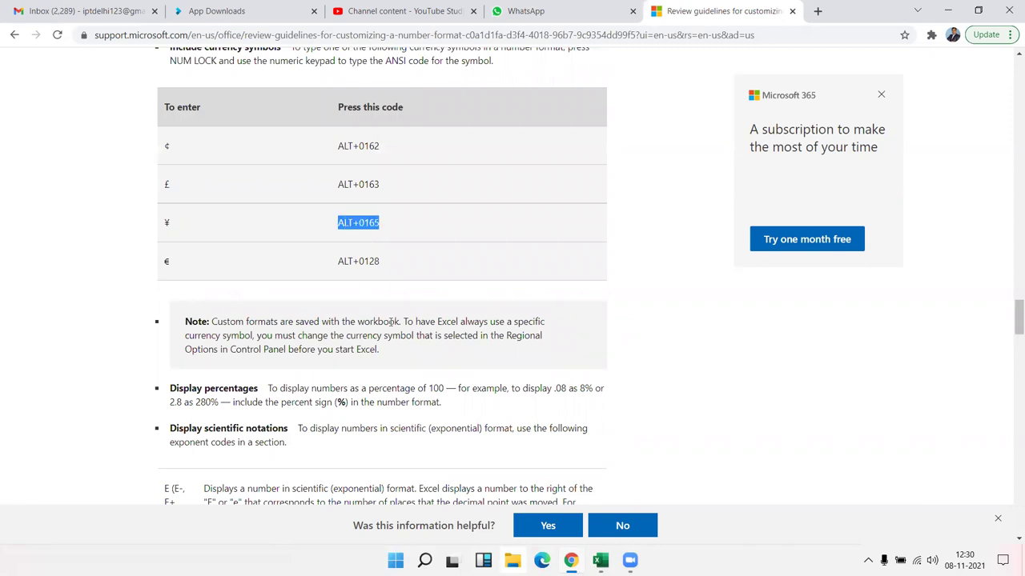
Step: Scroll the support page to the [h], [m] and [s] elapsed-time table, then return to Excel
scroll(424, 372, "down", 4)
scroll(424, 372, "down", 8)
scroll(424, 372, "down", 10)
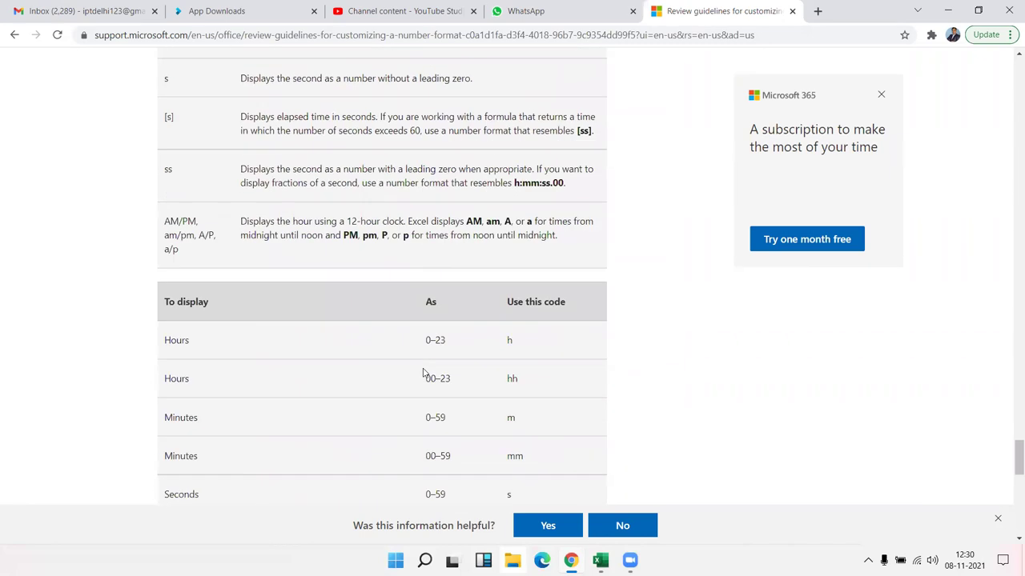
scroll(424, 373, "down", 4)
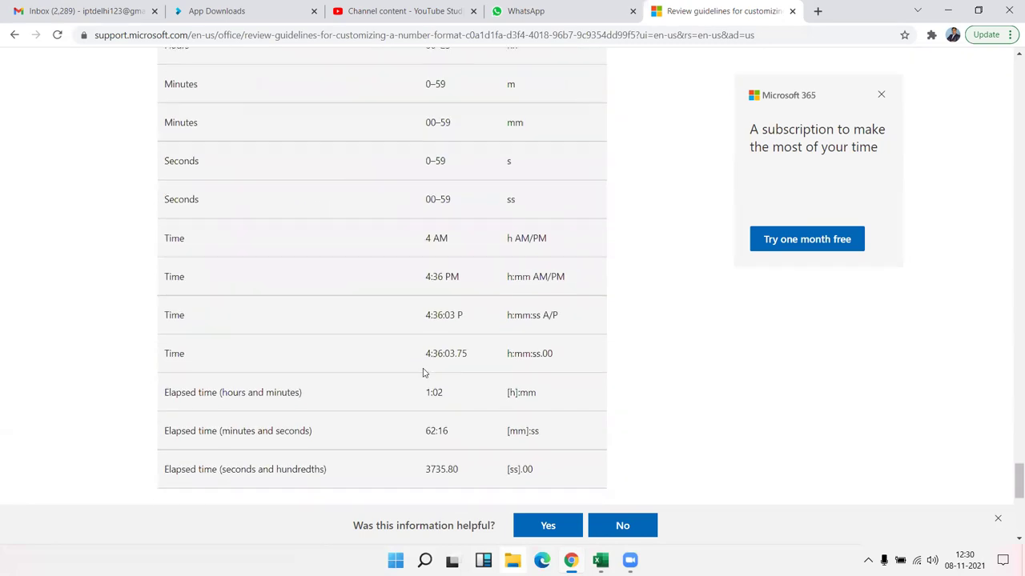
scroll(424, 373, "down", 4)
scroll(423, 368, "up", 12)
scroll(424, 368, "up", 5)
scroll(278, 357, "down", 4)
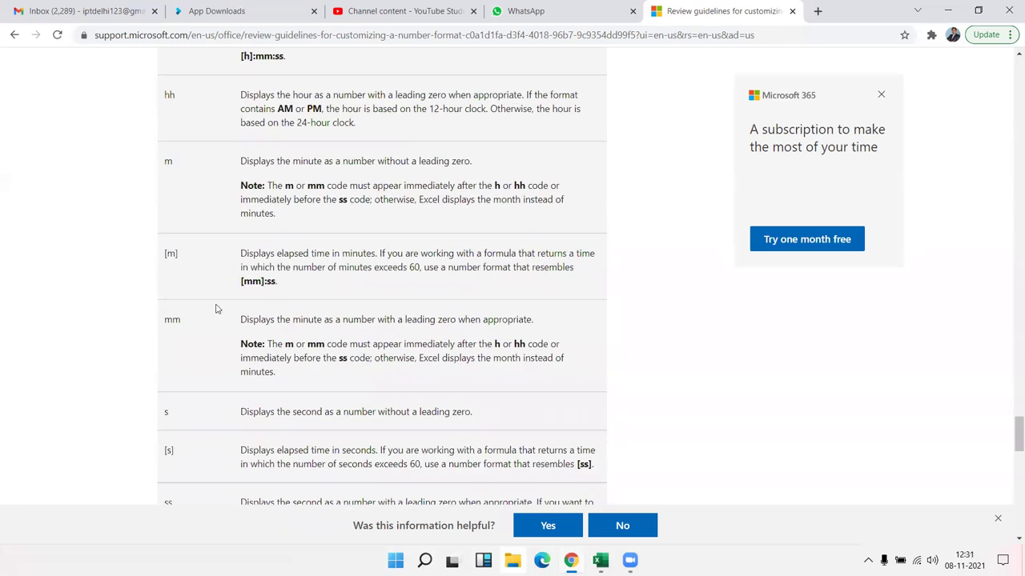
left_click_drag(179, 254, 166, 254)
scroll(201, 165, "up", 4)
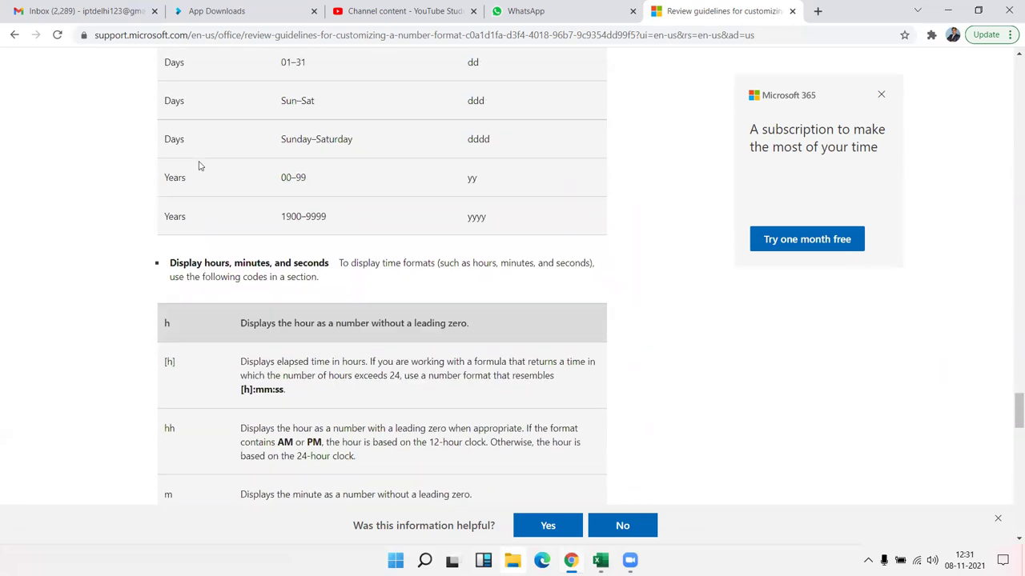
key("alt+Tab")
Step: Enter the time 45:30 in F6
left_click(545, 319)
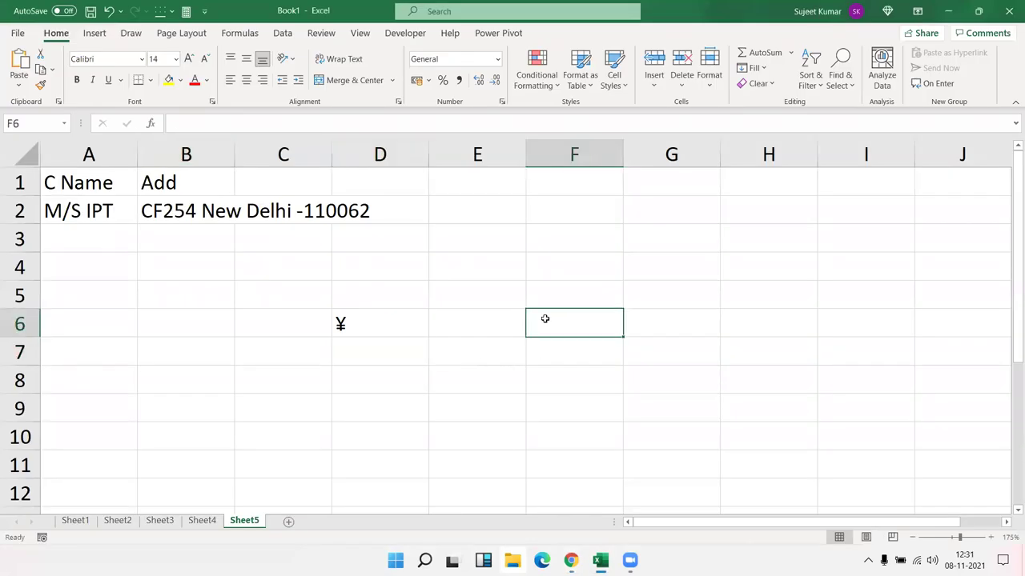
type("45:3")
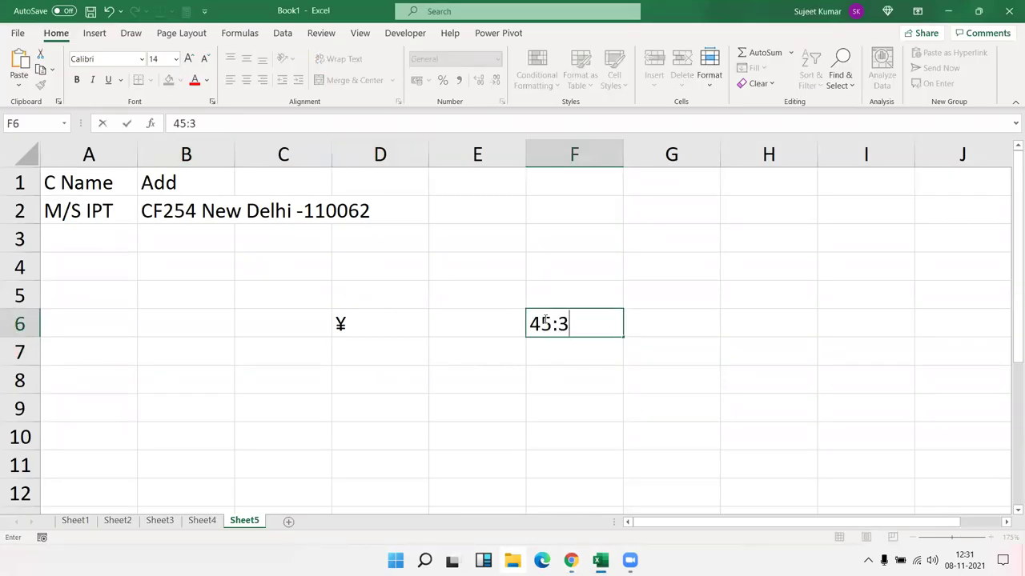
type("0")
key("Return")
left_click(544, 321)
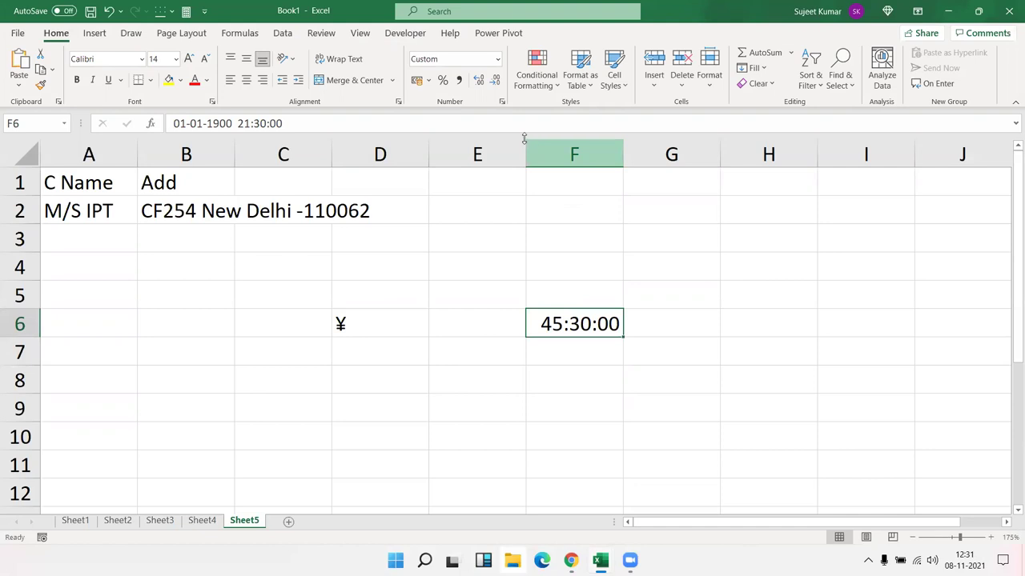
Step: Change F6's custom format from [h]:mm:ss to [m], then undo it back to 45:30:00
left_click(502, 102)
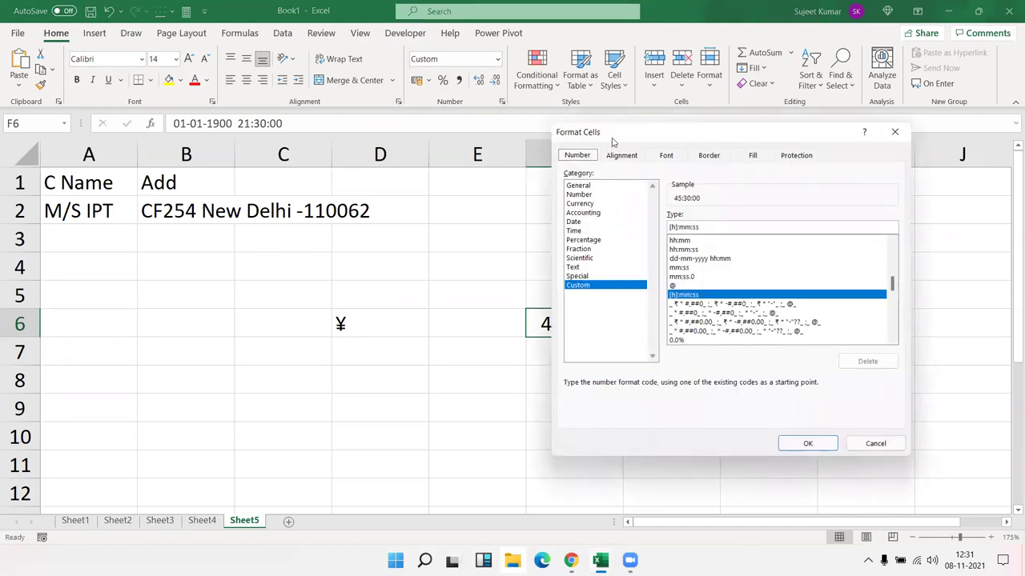
left_click_drag(613, 142, 153, 154)
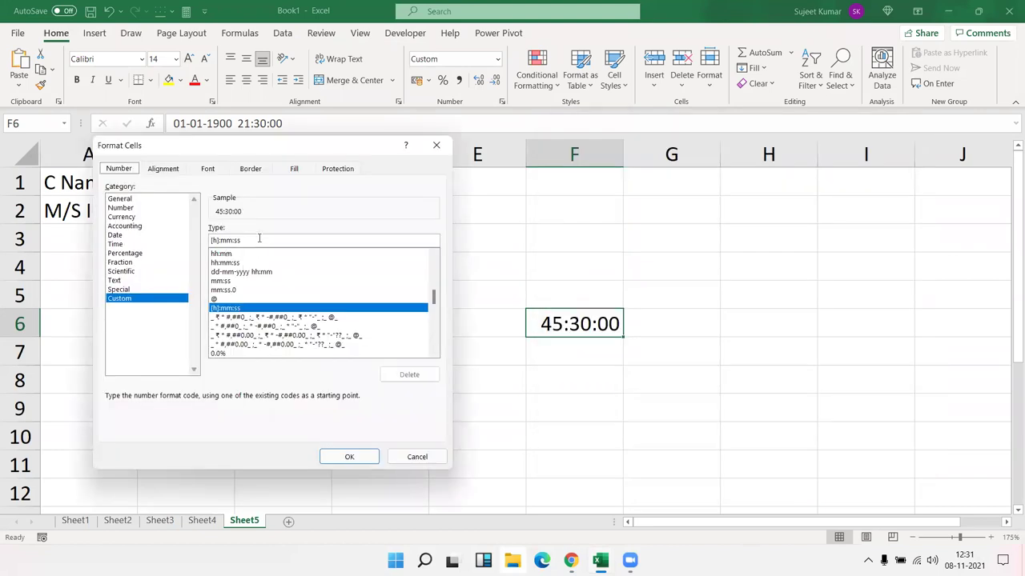
left_click_drag(258, 239, 192, 242)
type("[m]")
key("Return")
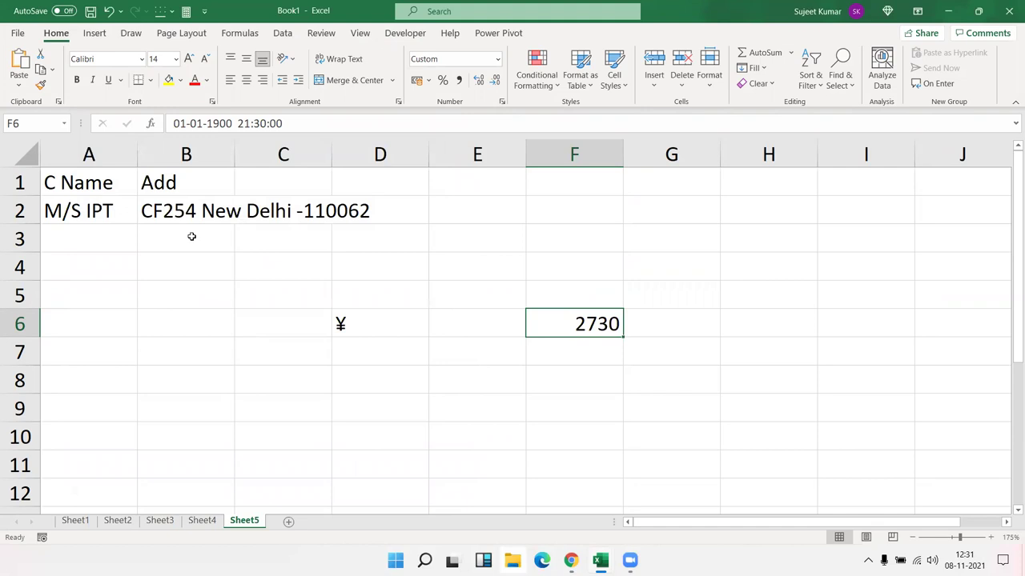
key("ctrl+z")
key("Right")
Step: Enter =TEXT(F6,"[h]") in G6
type("=")
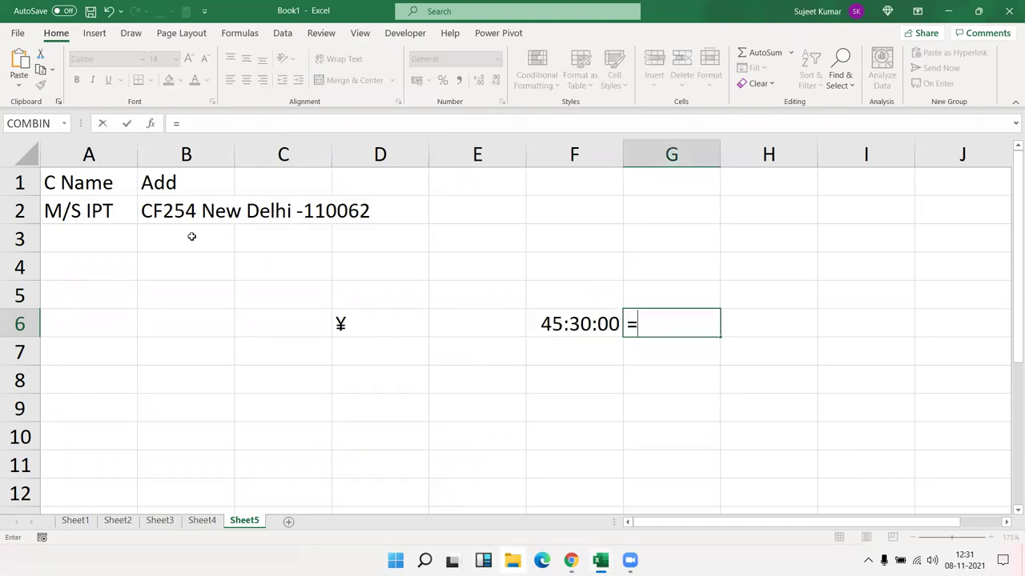
type("te")
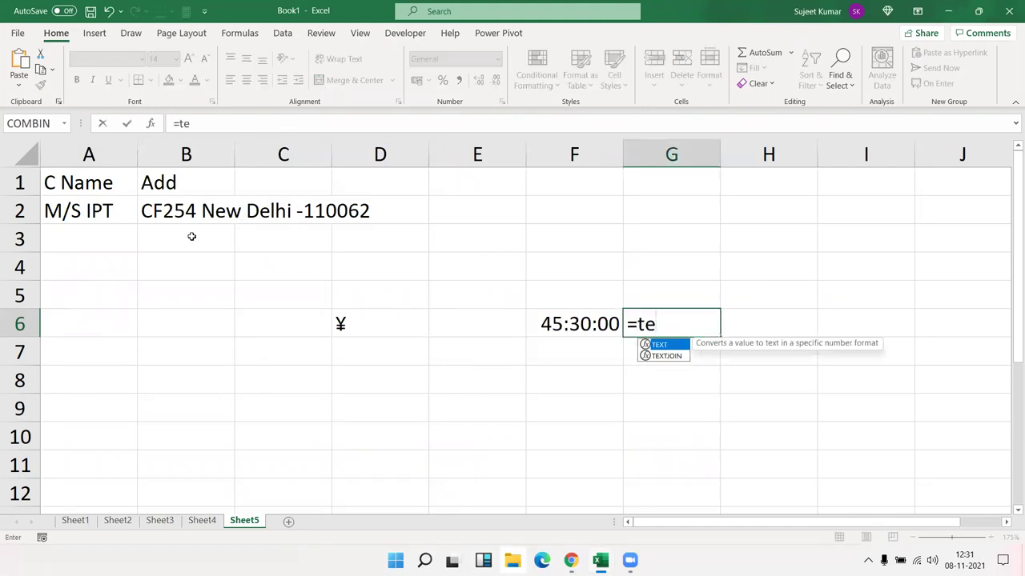
key("Tab")
key("Left")
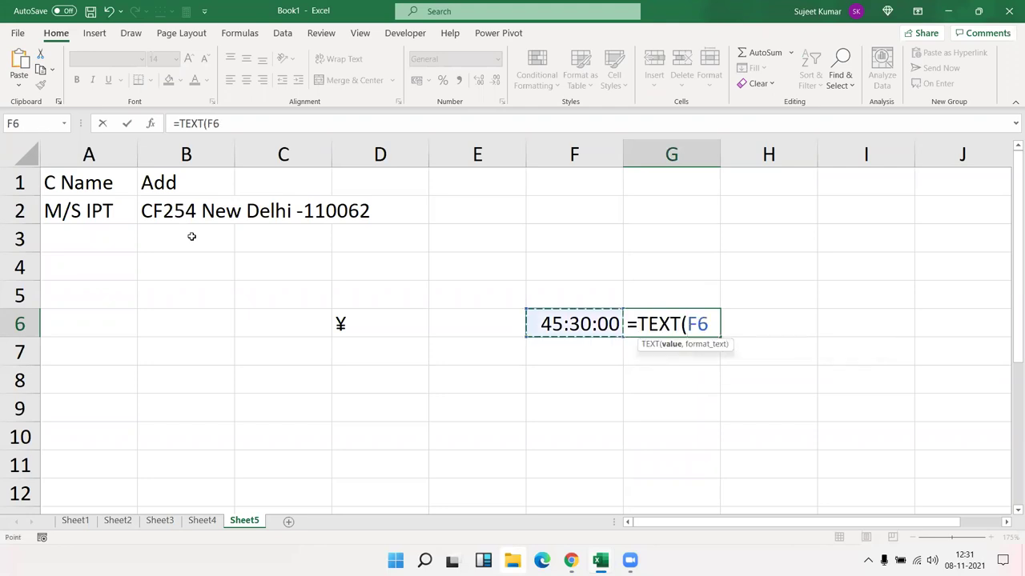
type(",\"[h]\"")
key("Return")
key("Up")
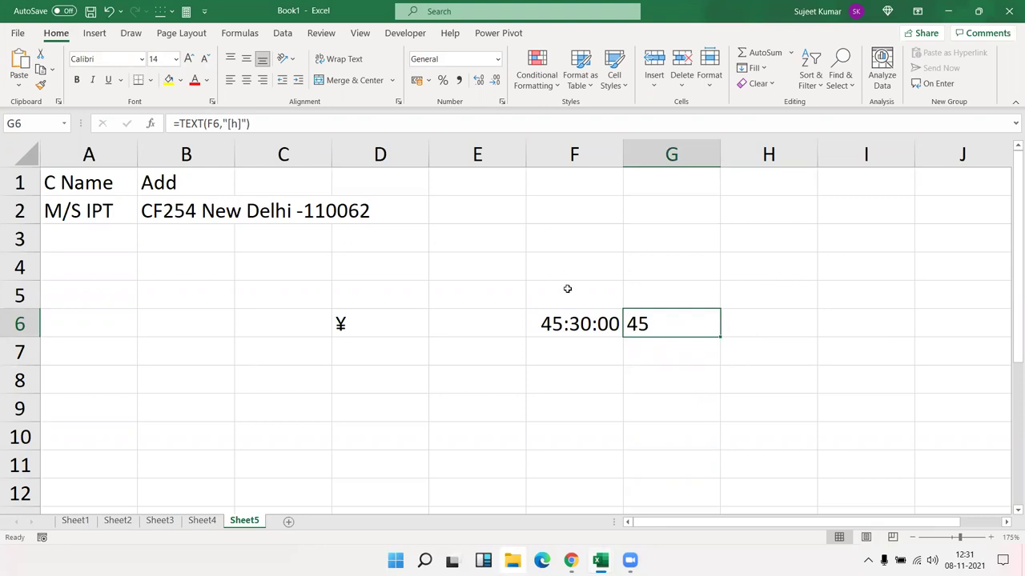
Step: Edit G6's formula to =TEXT(F6,"[m]") for total minutes
double_click(631, 319)
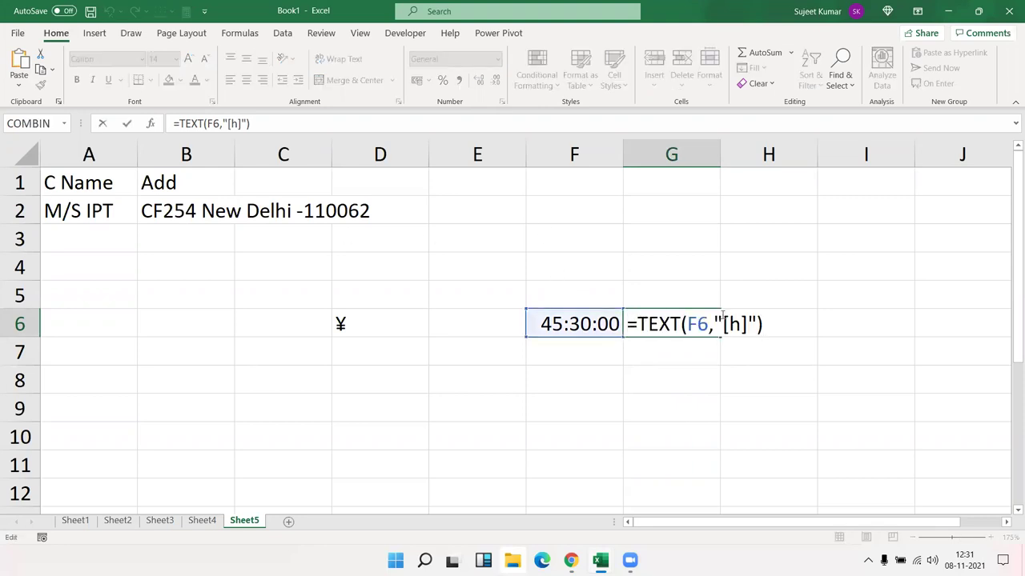
key("BackSpace")
type("m")
key("Return")
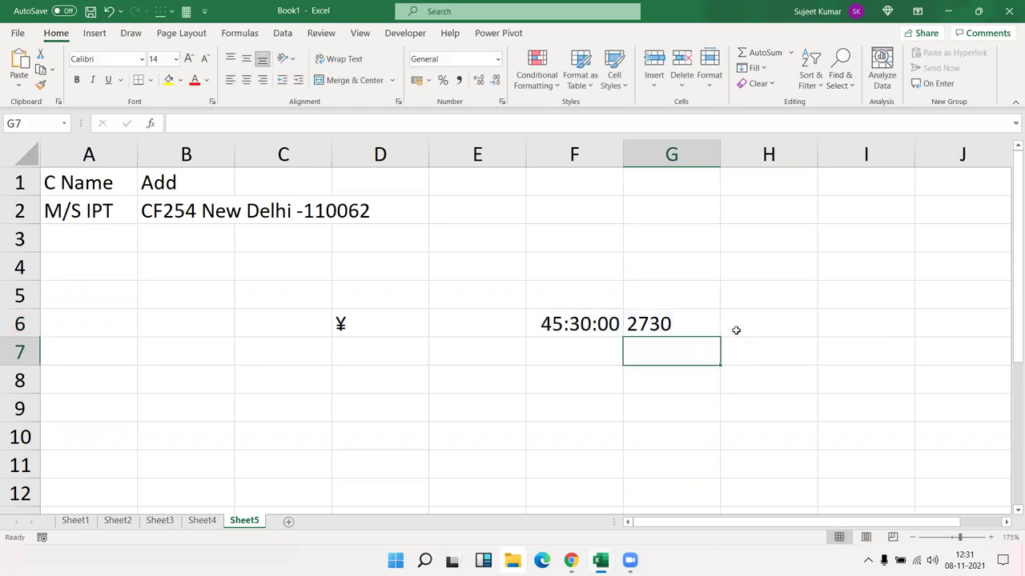
Step: Edit G6's formula to =TEXT(F6,"[s]"), returning 163800 total seconds
double_click(648, 324)
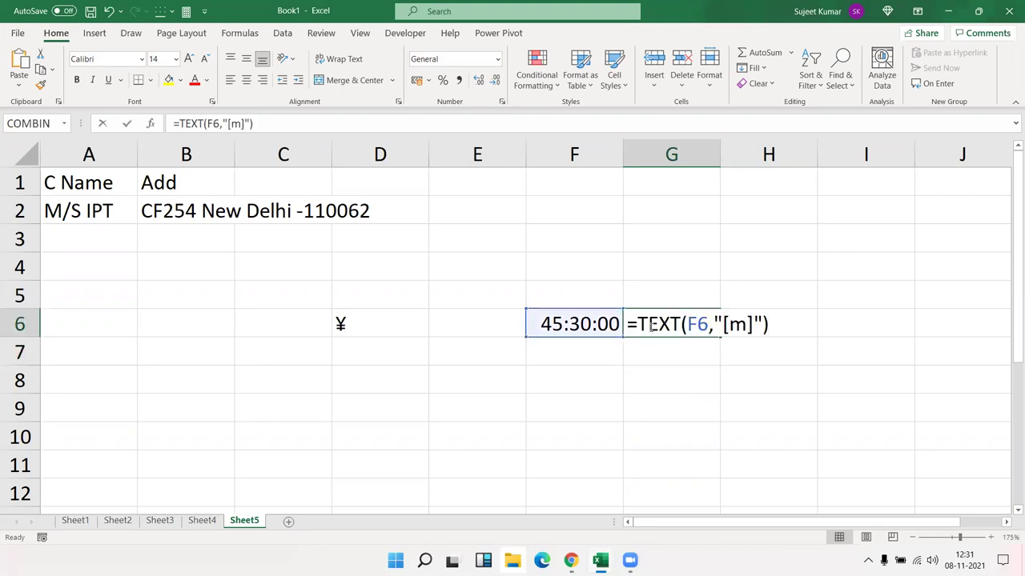
left_click(730, 324)
key("Delete")
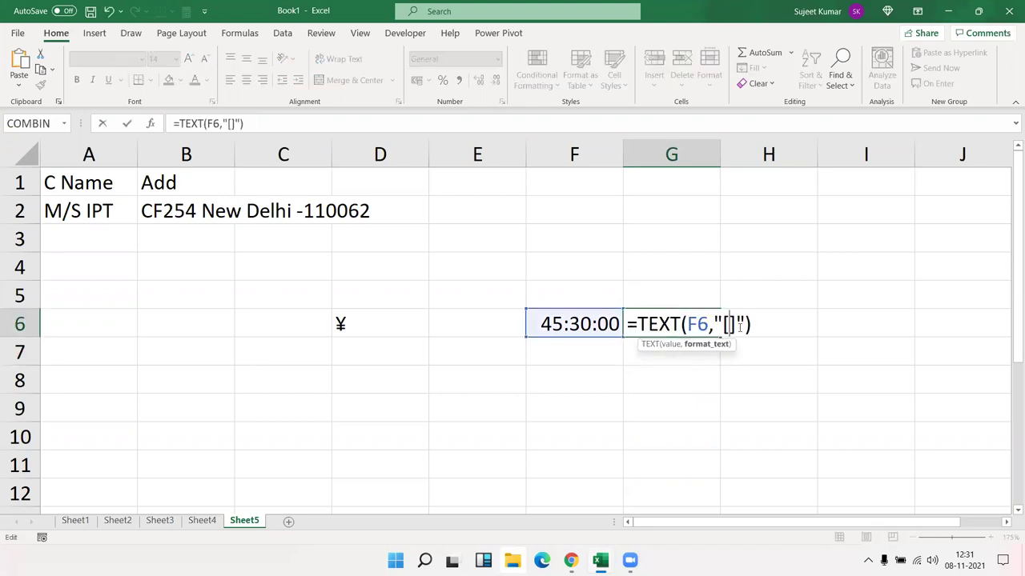
type("s")
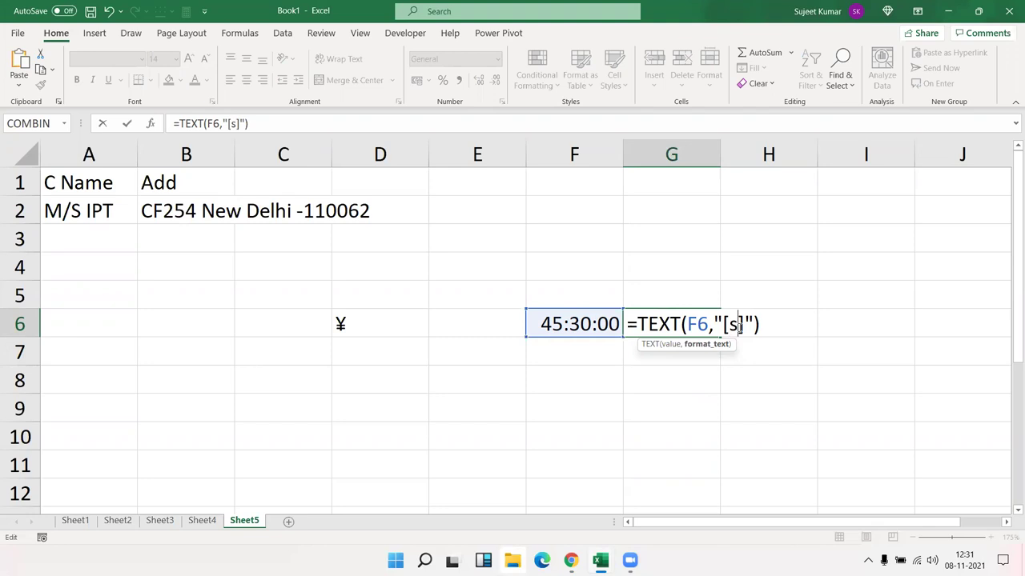
key("Return")
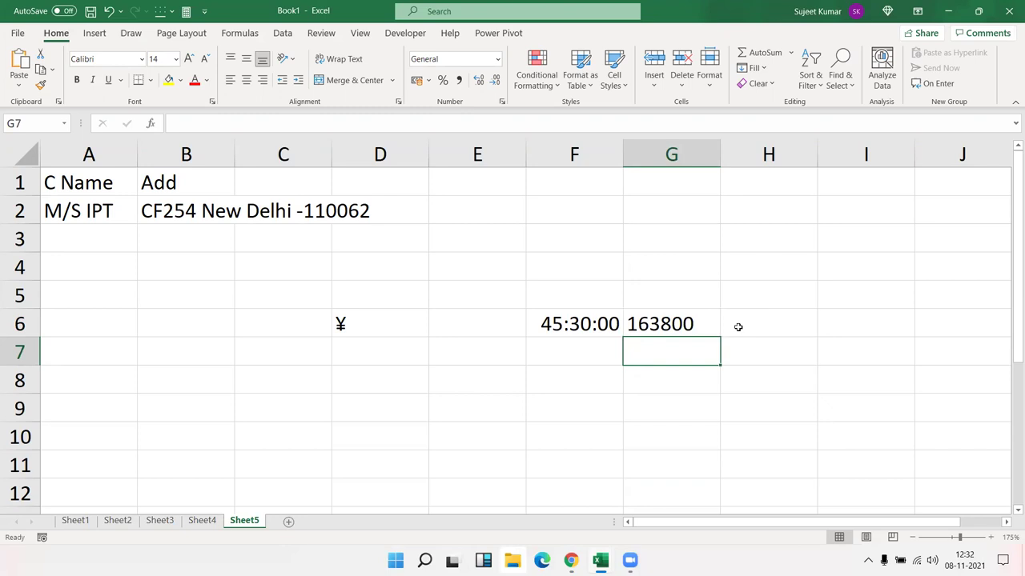
mouse_move(571, 561)
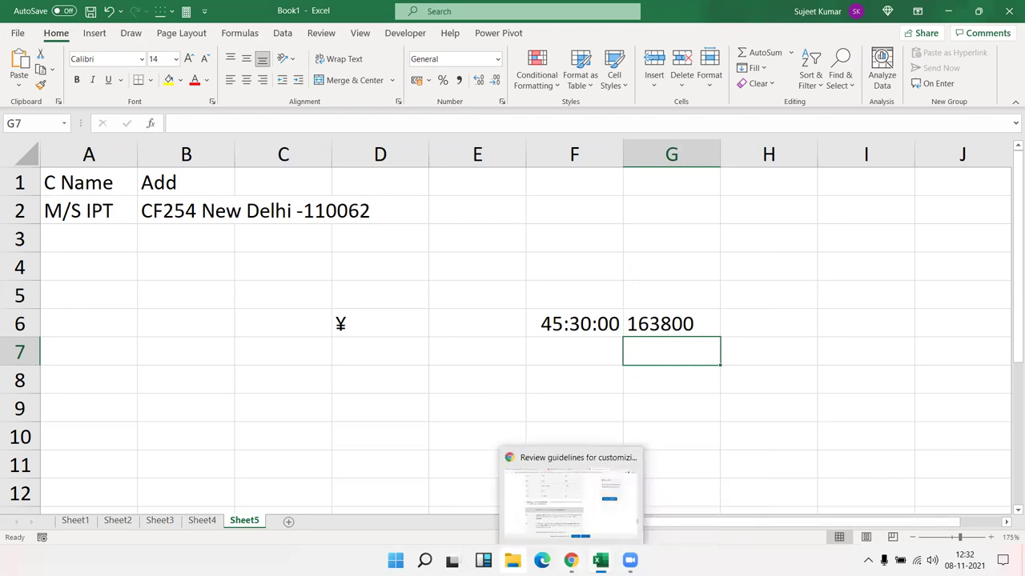
Step: Scroll the Microsoft support page's currency-symbol table, then switch to the blank Book4 workbook
left_click(512, 489)
scroll(513, 489, "down", 3)
scroll(412, 421, "down", 4)
scroll(413, 423, "down", 5)
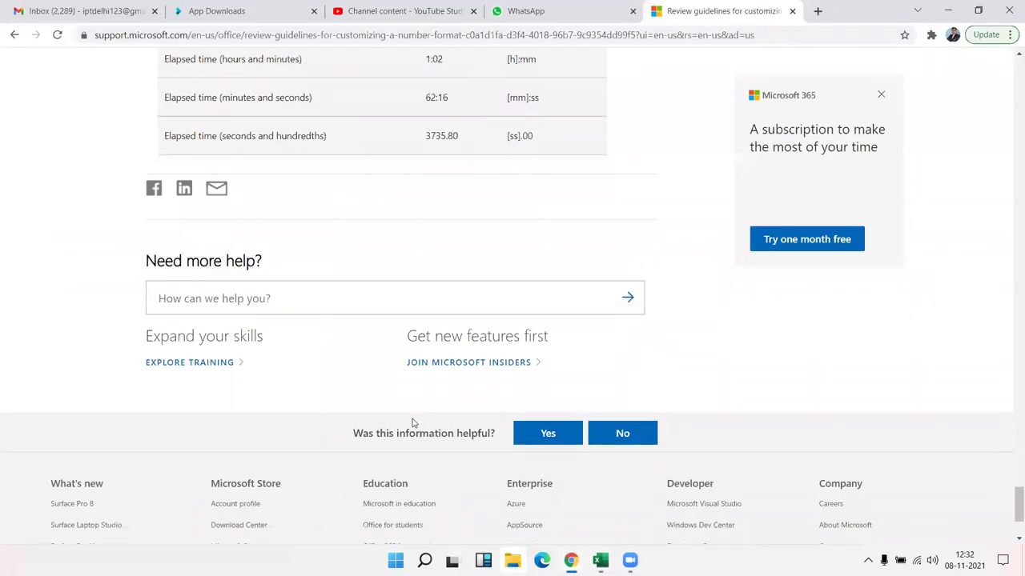
scroll(413, 422, "up", 3)
scroll(411, 412, "up", 5)
scroll(412, 412, "up", 5)
scroll(413, 412, "up", 3)
scroll(414, 413, "up", 5)
scroll(414, 413, "up", 3)
scroll(414, 413, "up", 5)
scroll(414, 412, "up", 5)
scroll(414, 412, "up", 5)
scroll(413, 409, "up", 5)
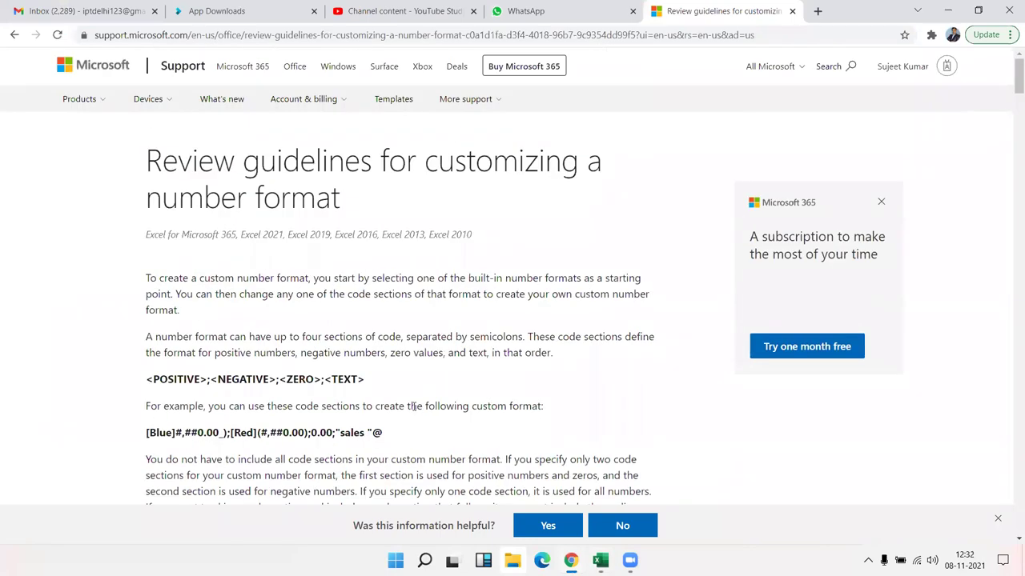
scroll(414, 408, "down", 10)
scroll(413, 408, "down", 5)
scroll(414, 408, "down", 5)
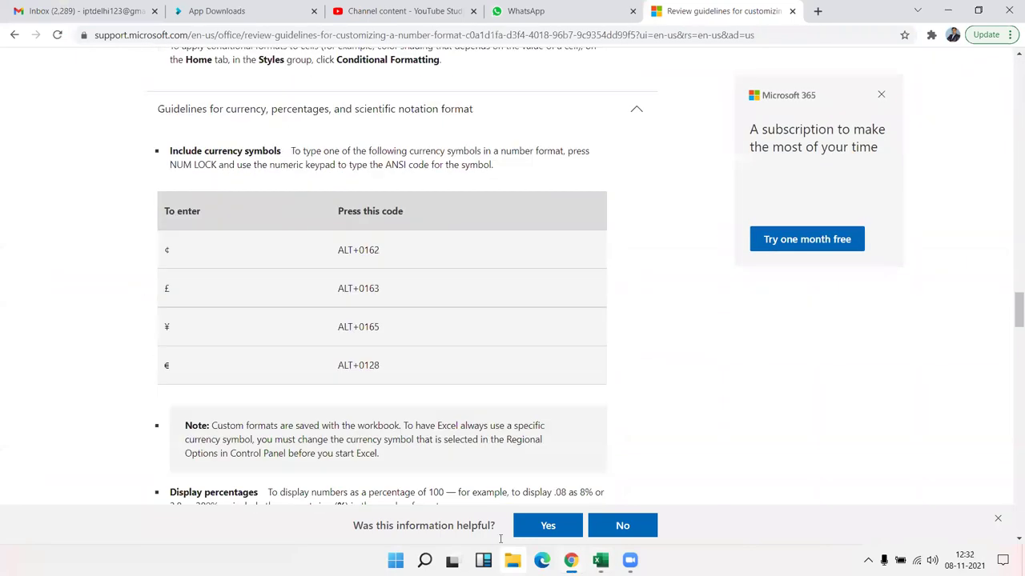
mouse_move(600, 561)
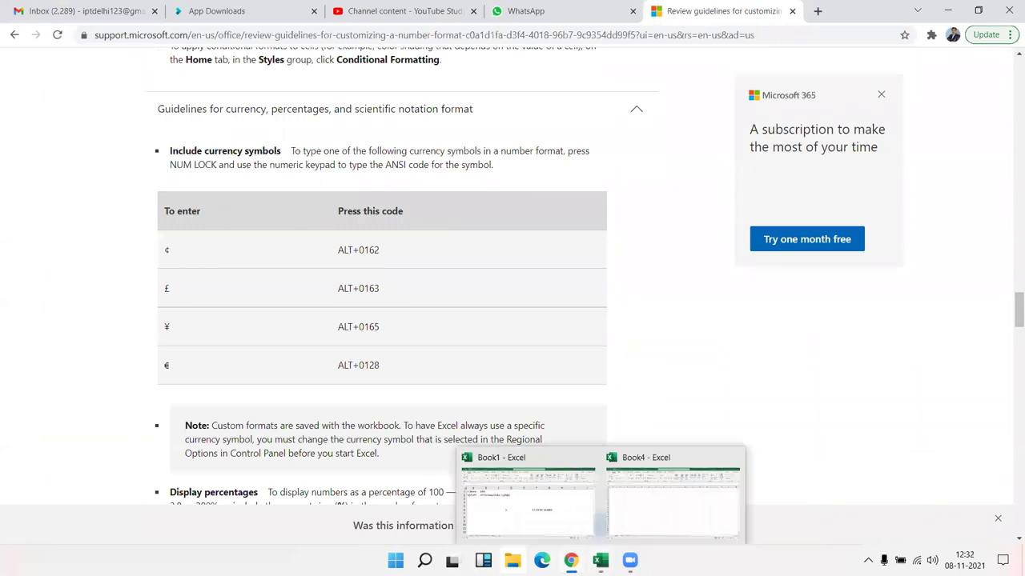
left_click(645, 509)
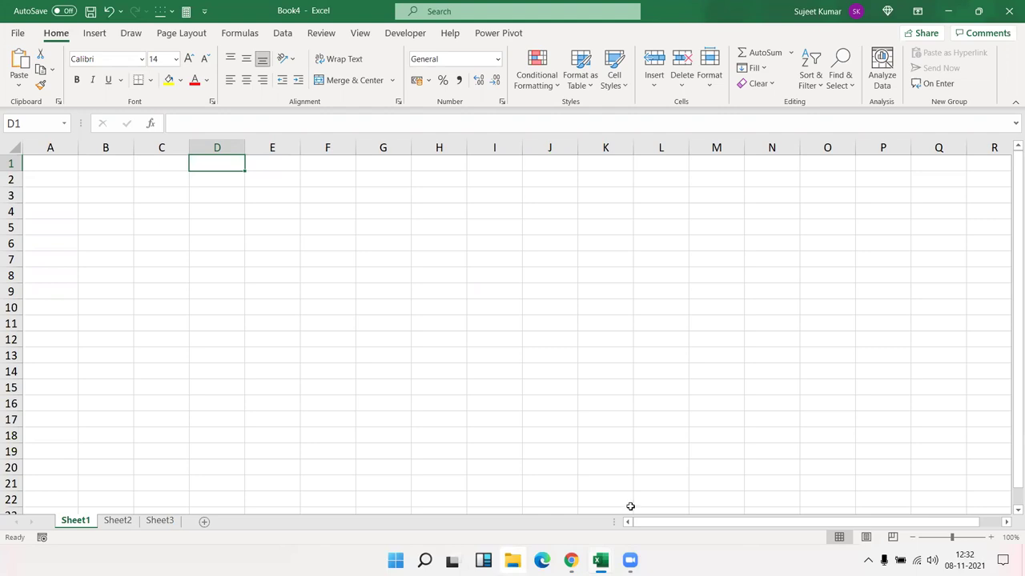
Step: Bring Chrome's number-format guide back to the front and select its web address
left_click(1009, 10)
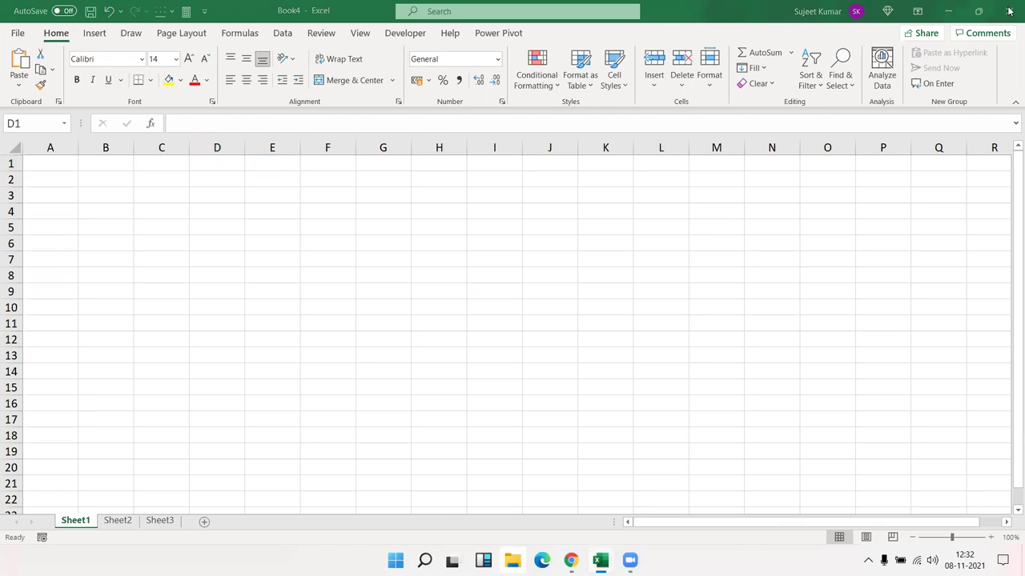
mouse_move(571, 560)
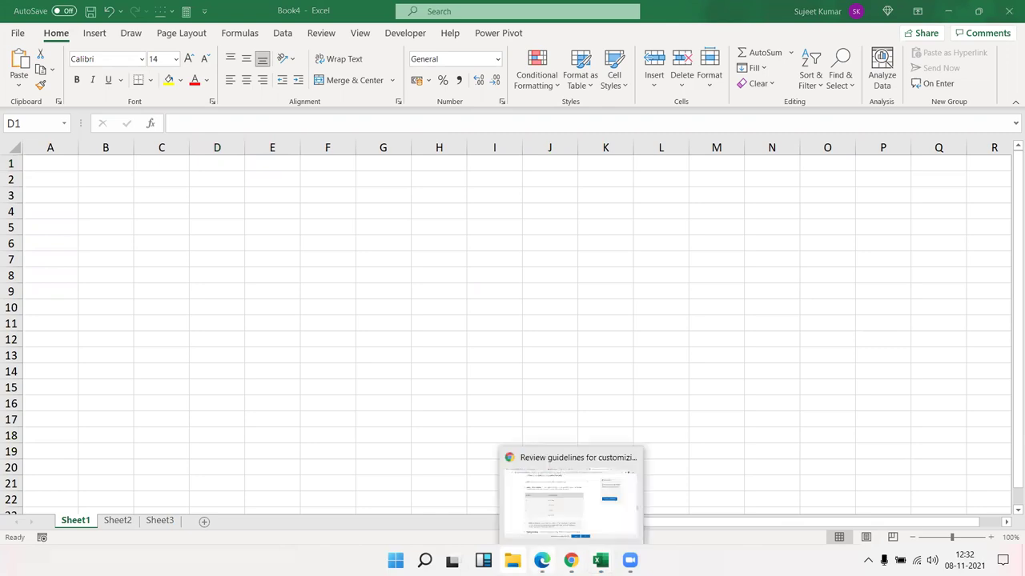
left_click(570, 496)
left_click(381, 39)
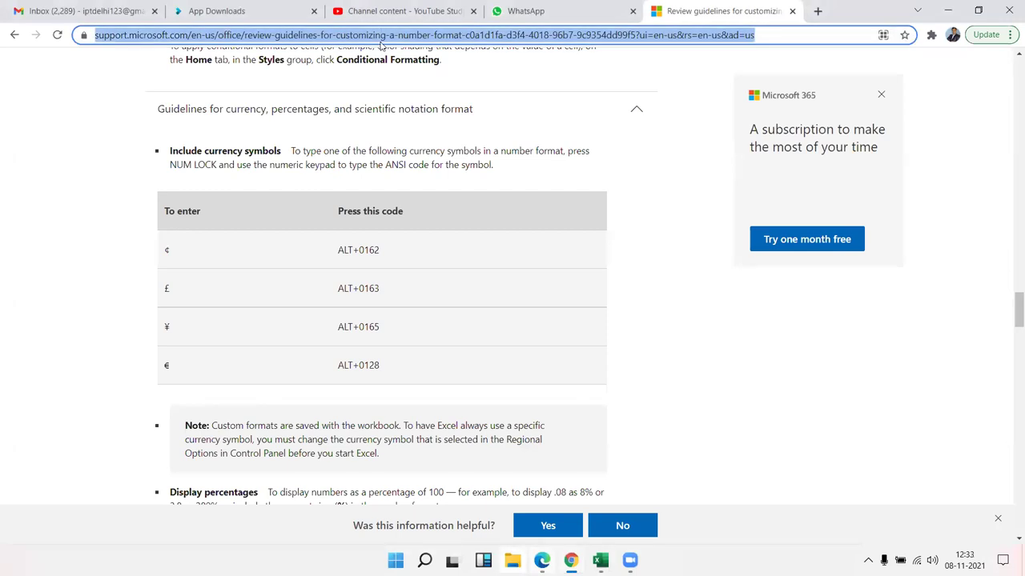
Step: Go to the HostMyCode clientarea.php page and sign in with the Google account
type("hos")
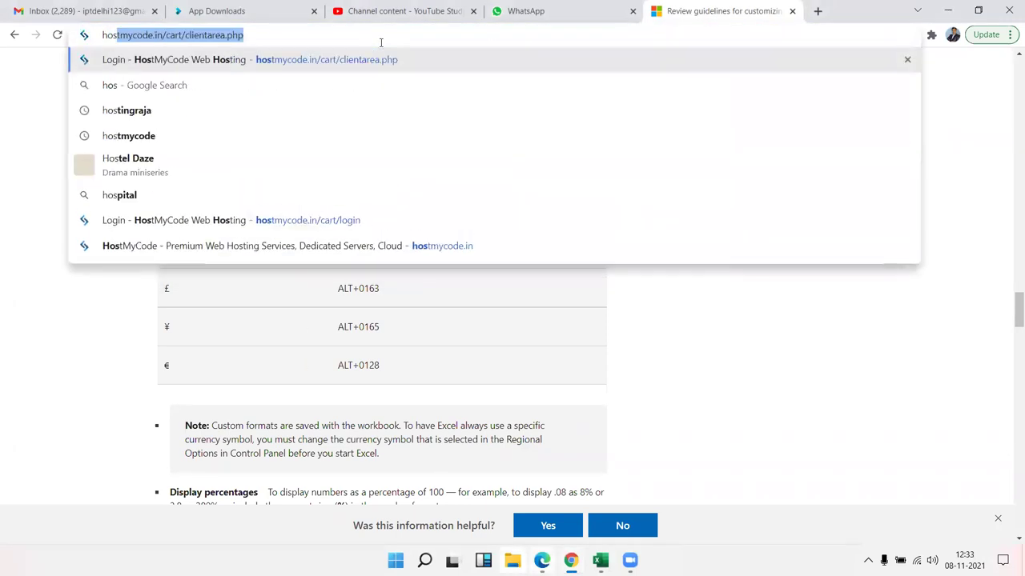
key("Return")
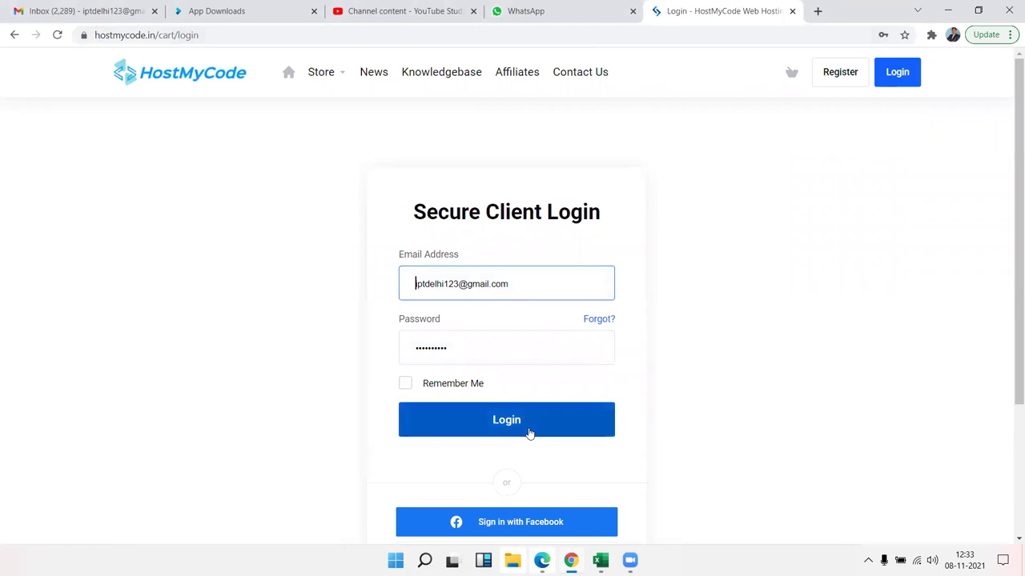
left_click(530, 433)
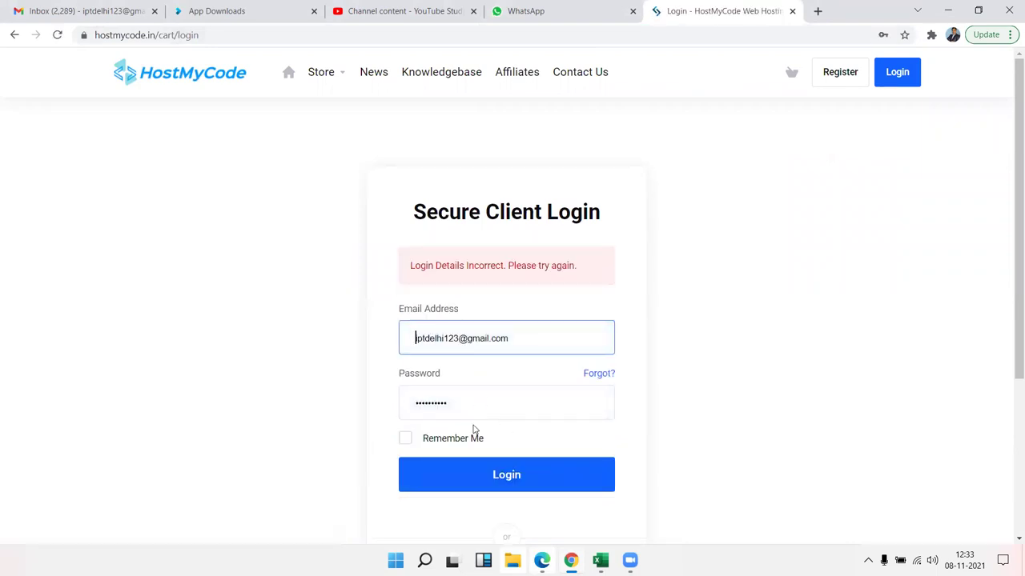
scroll(473, 437, "down", 3)
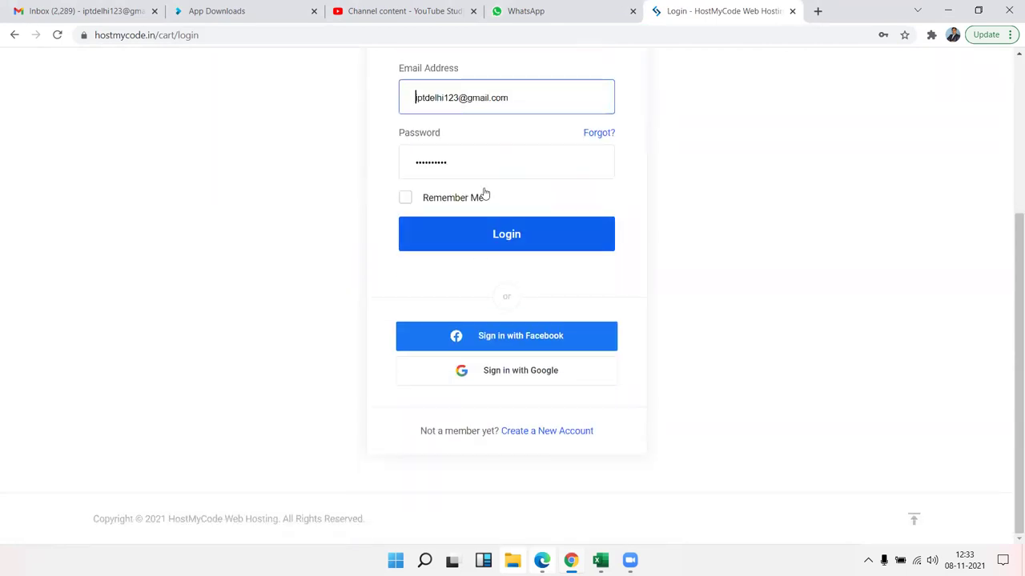
left_click(475, 376)
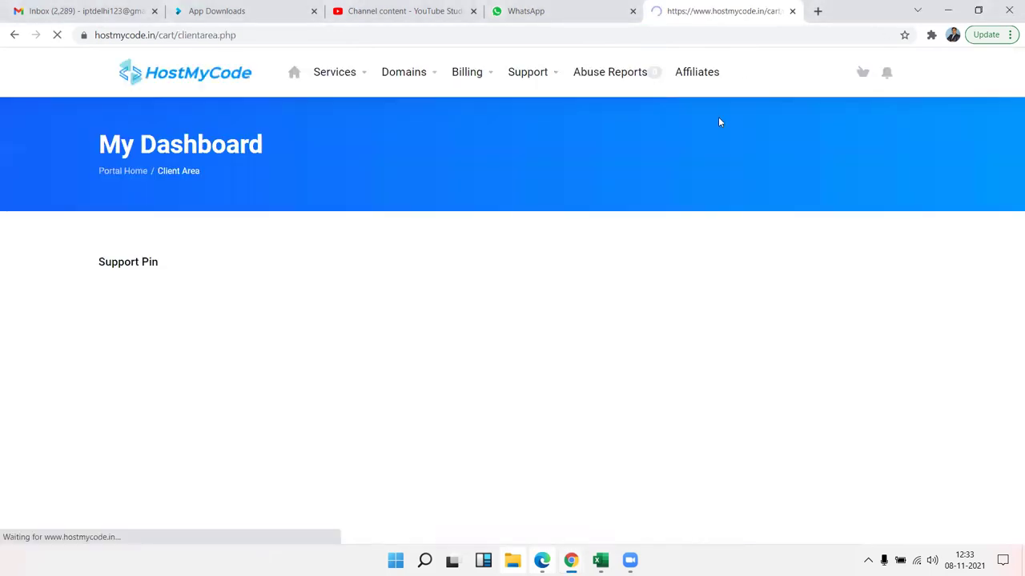
Step: Open the My Products & Services list from the dashboard's Services card
scroll(593, 234, "down", 4)
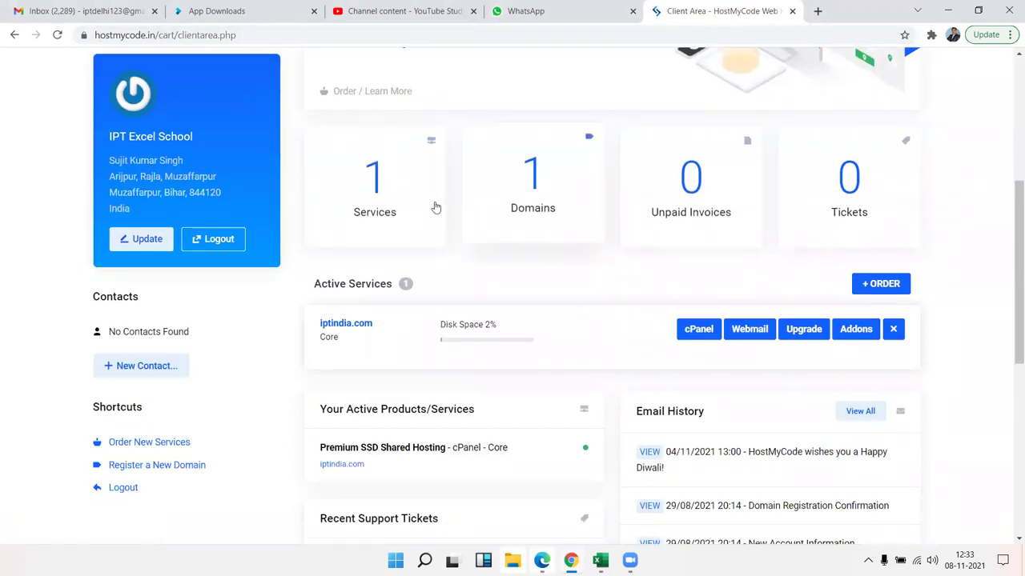
scroll(483, 235, "down", 4)
scroll(483, 239, "up", 8)
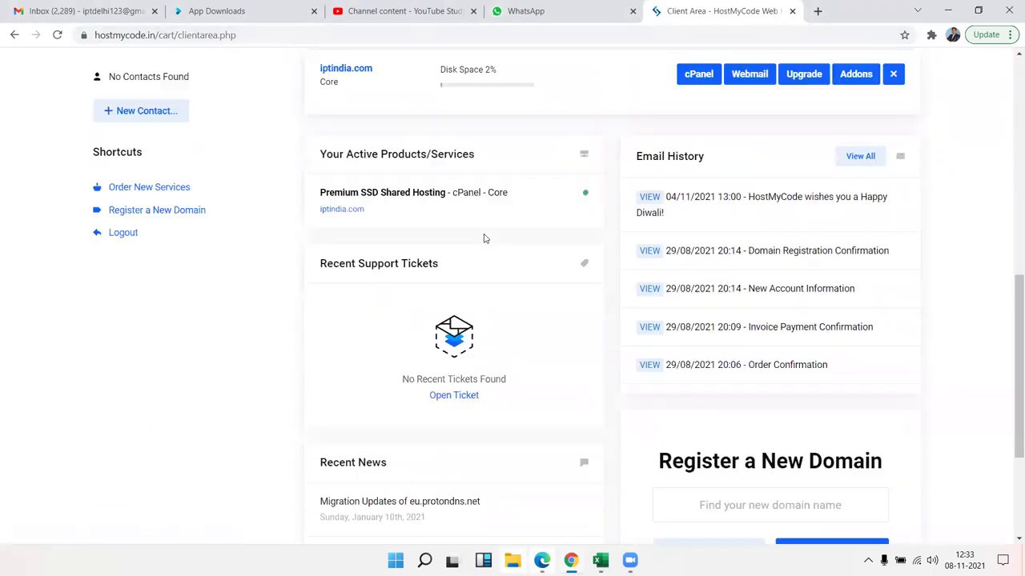
scroll(484, 239, "down", 4)
left_click(379, 173)
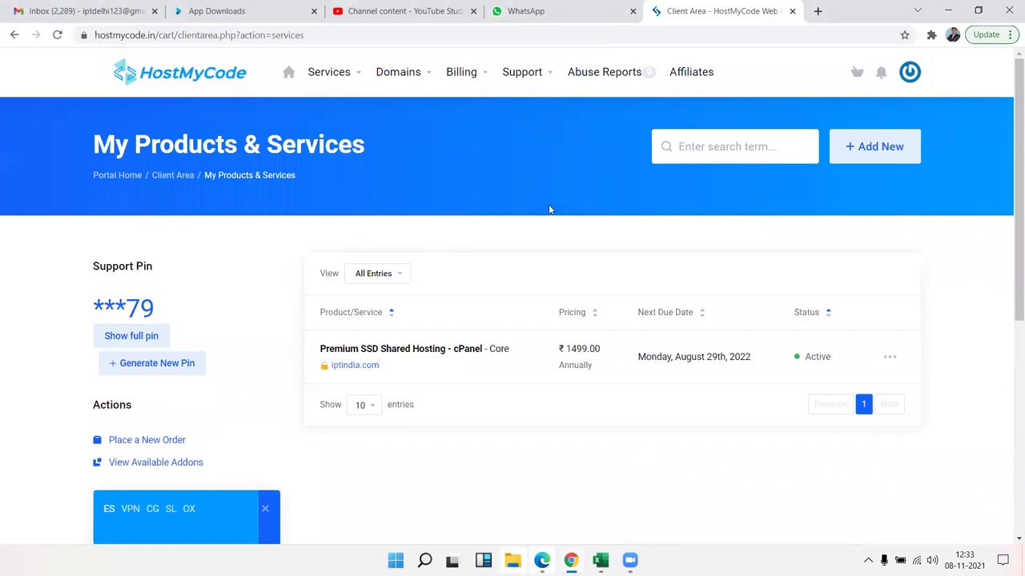
Step: Return to the dashboard and open cPanel for the iptindia.com hosting in a new tab
scroll(685, 206, "down", 4)
scroll(651, 217, "up", 4)
left_click(14, 34)
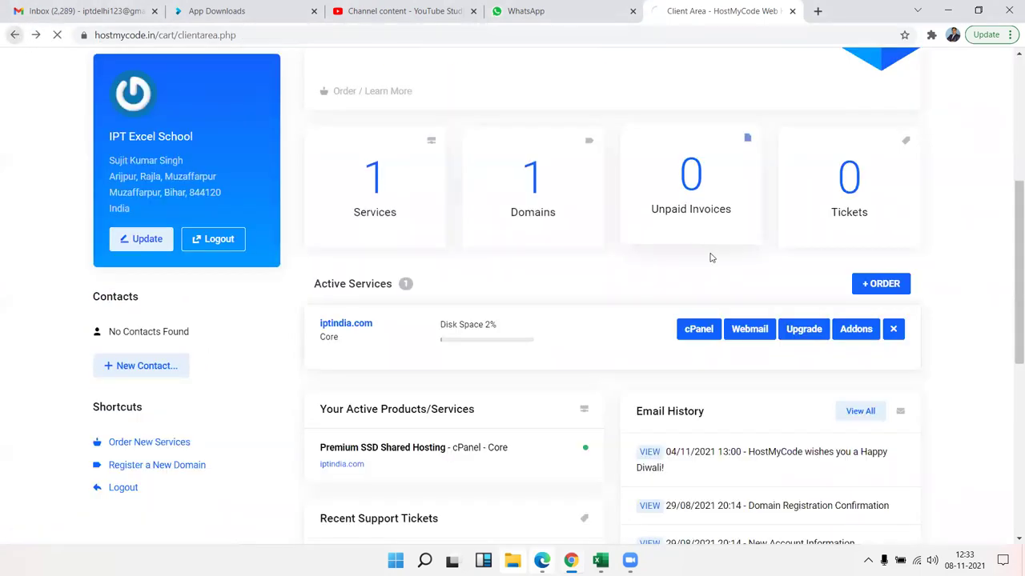
left_click(698, 339)
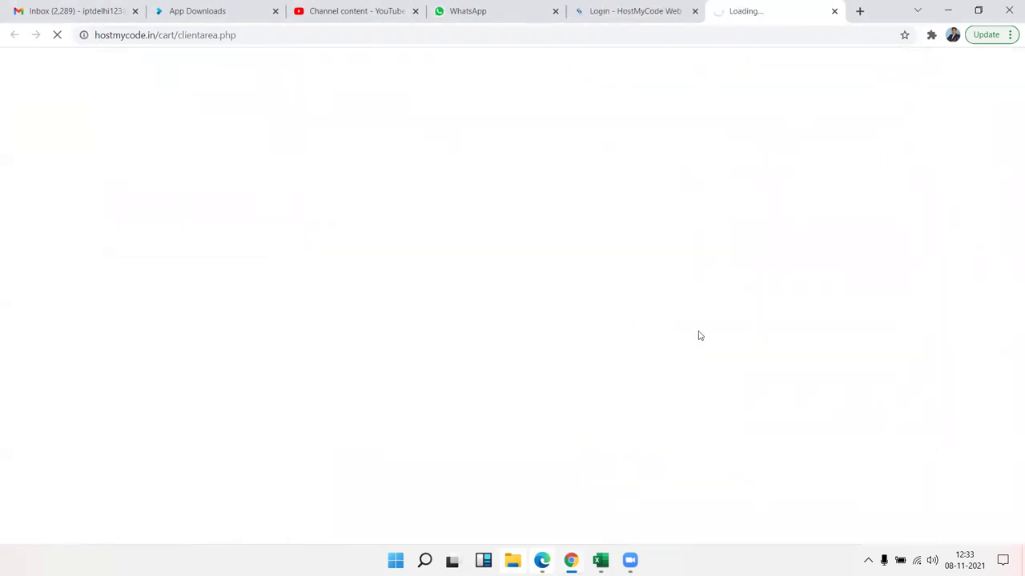